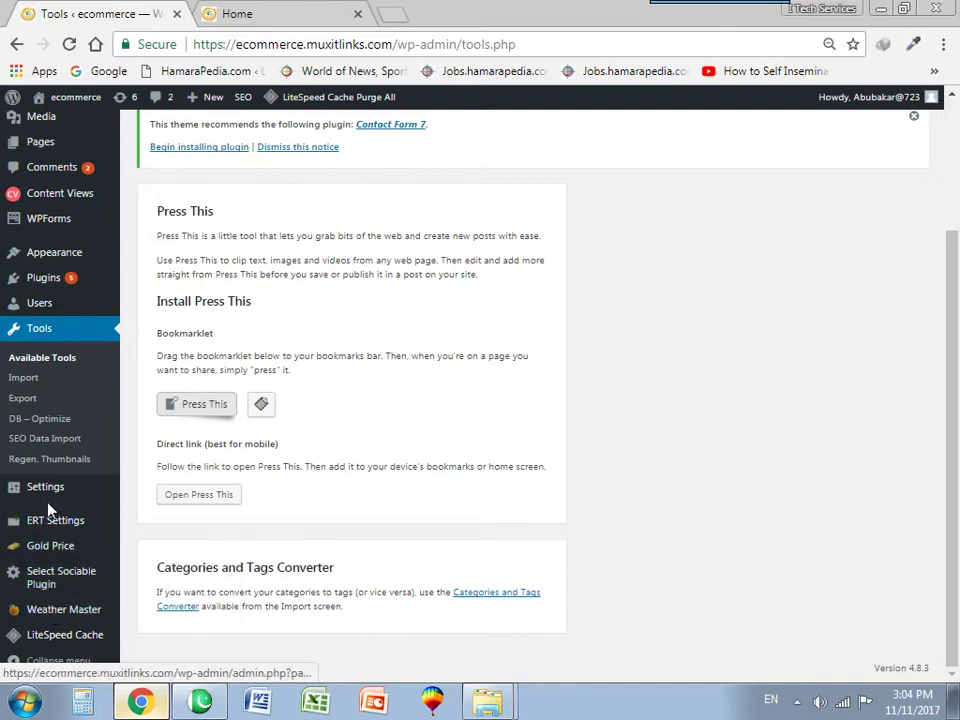
Step: Open the All Users list from the Users menu in the admin sidebar
mouse_move(48, 312)
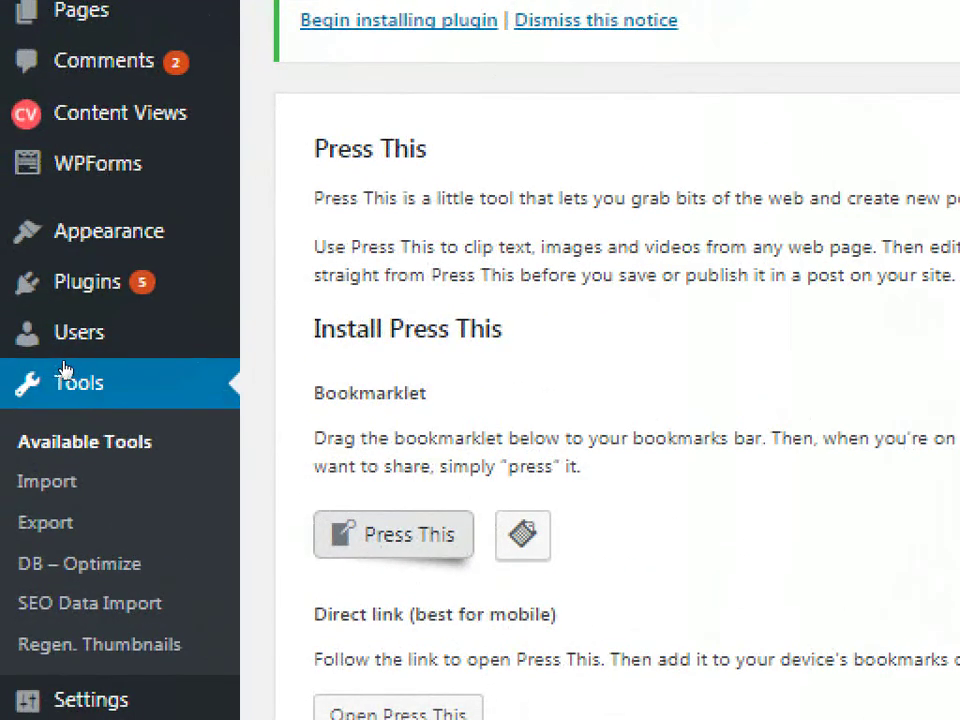
mouse_move(68, 342)
left_click(148, 328)
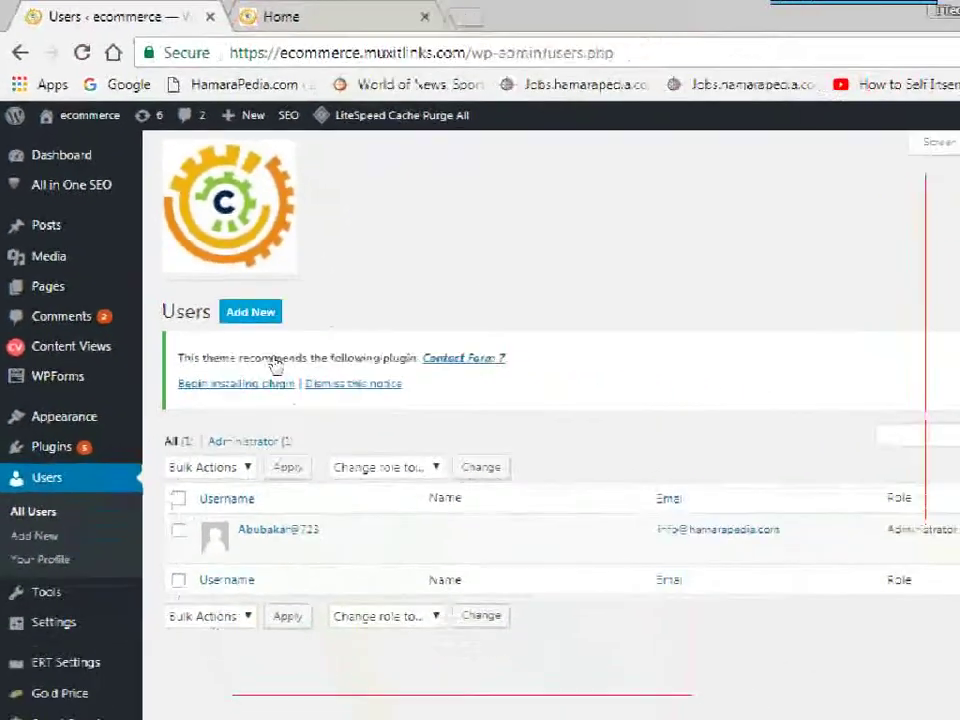
Step: Start an Add New User form and turn off Send User Notification
left_click(250, 311)
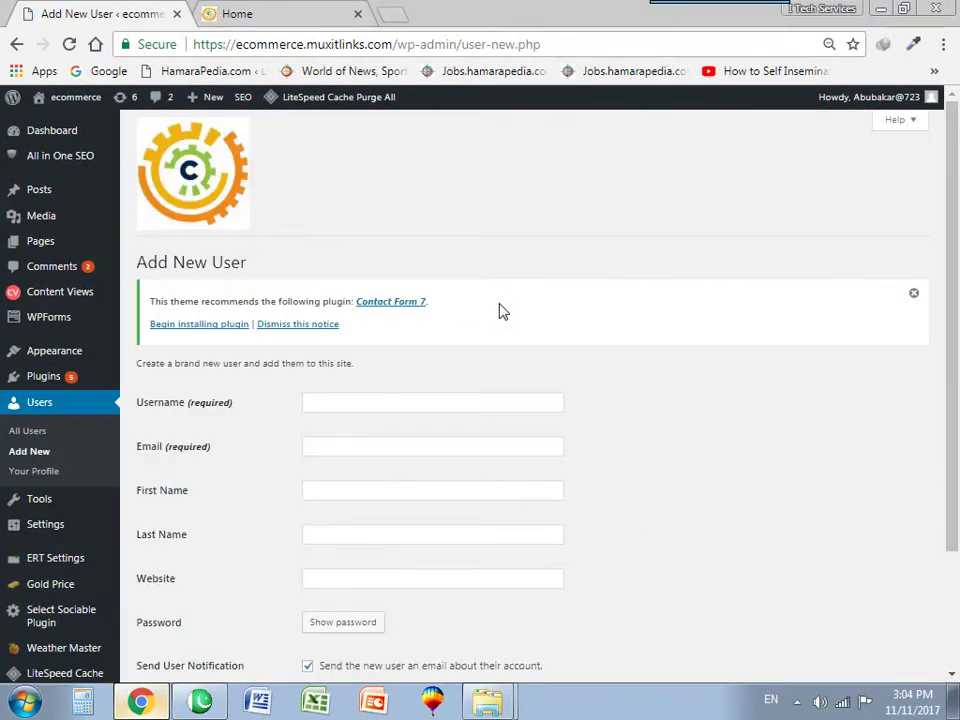
left_click(330, 405)
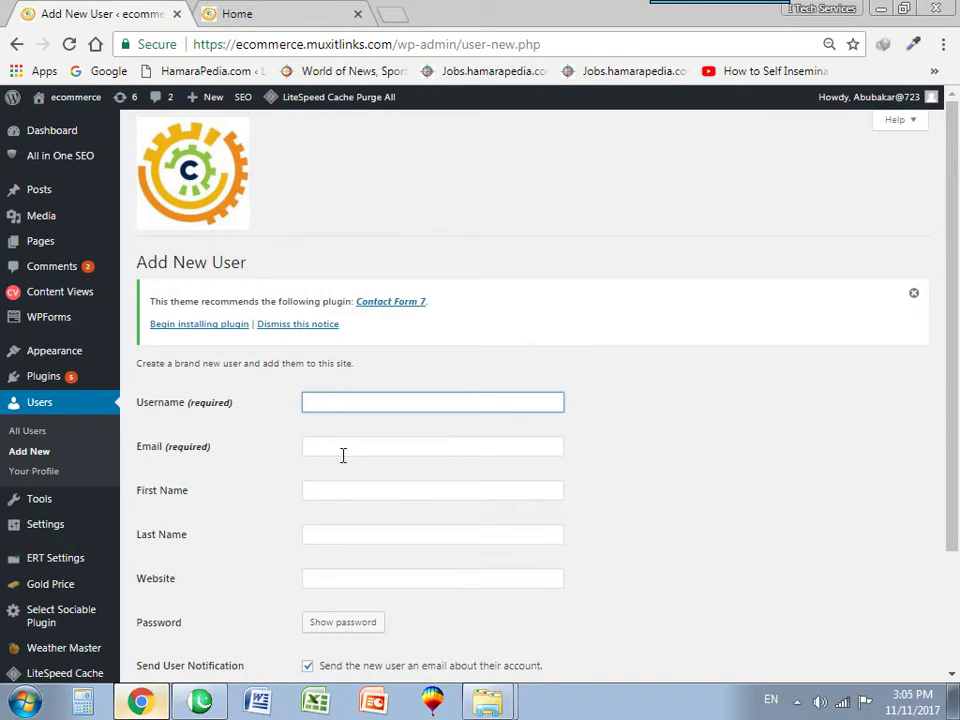
left_click(343, 454)
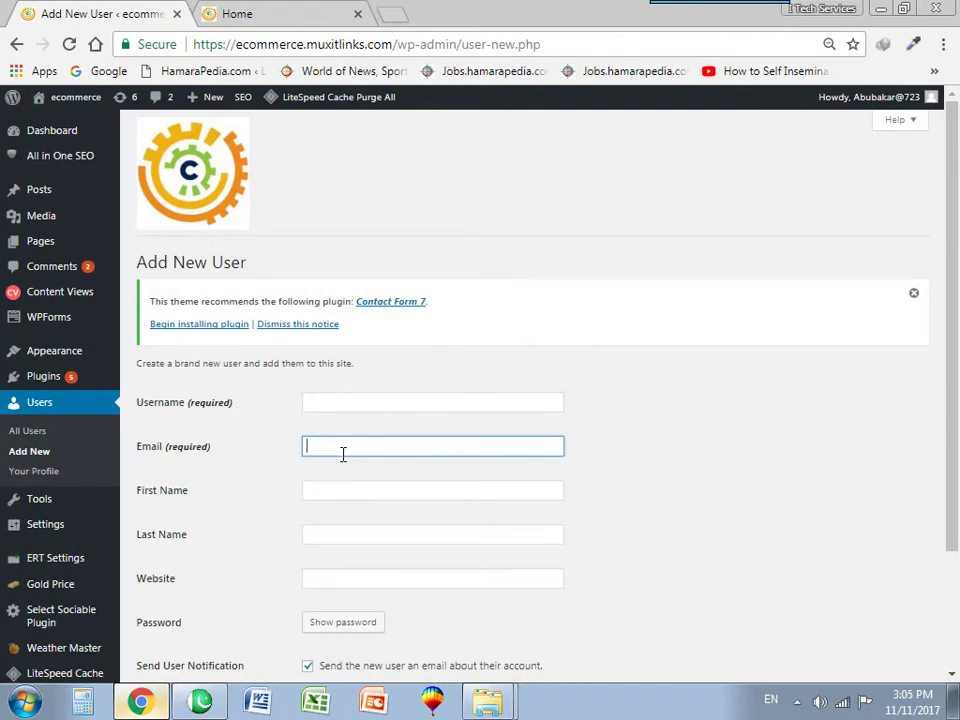
left_click(336, 492)
left_click(328, 538)
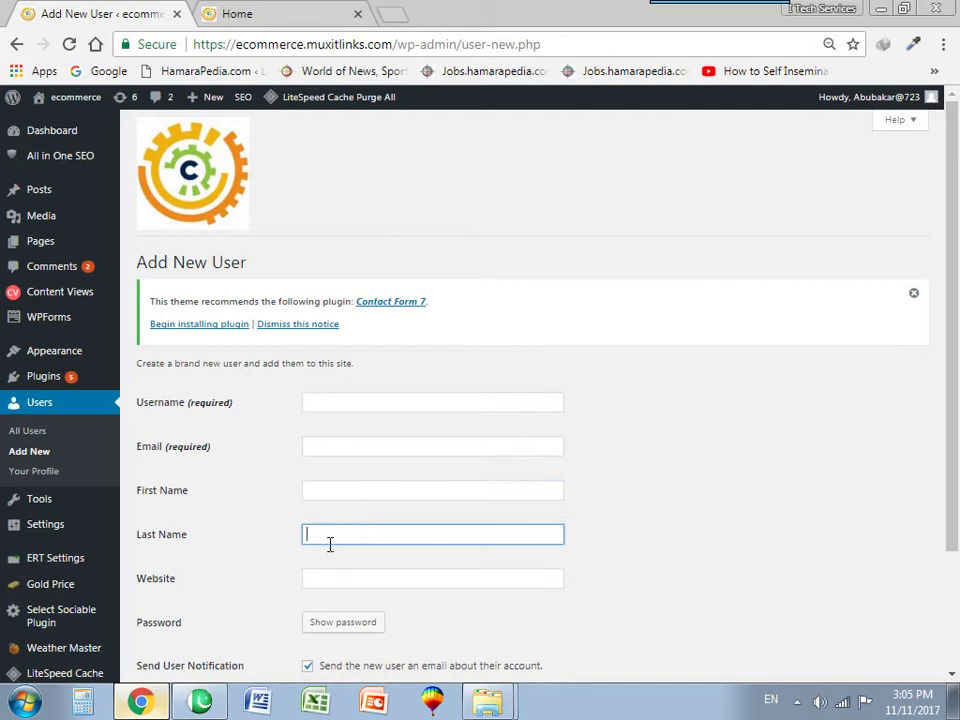
left_click(333, 587)
scroll(613, 504, "down", 2)
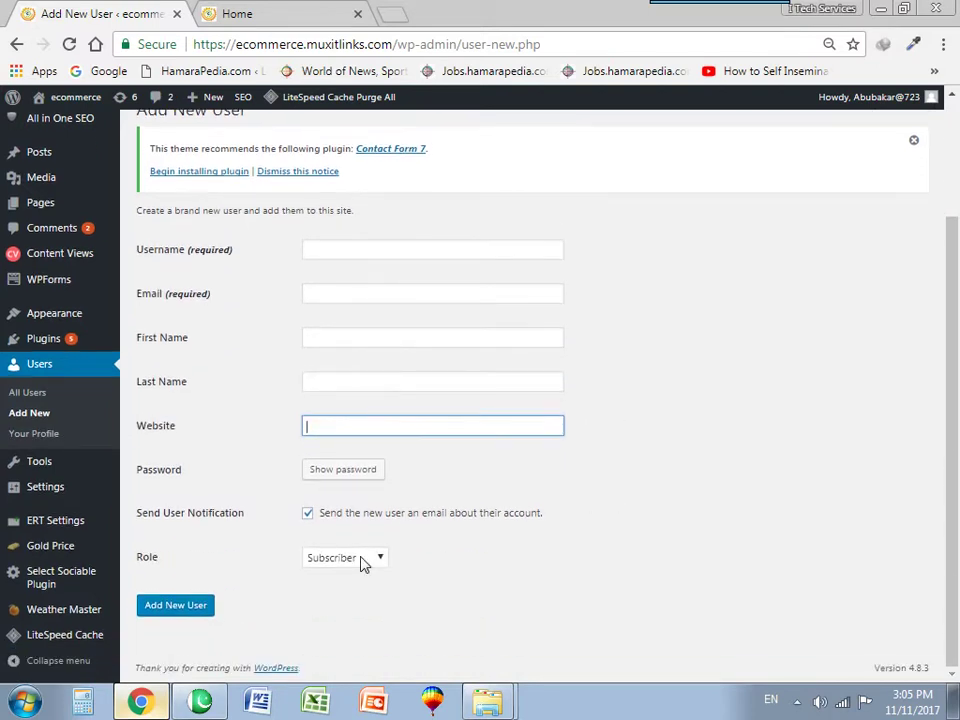
left_click(309, 515)
scroll(407, 503, "up", 2)
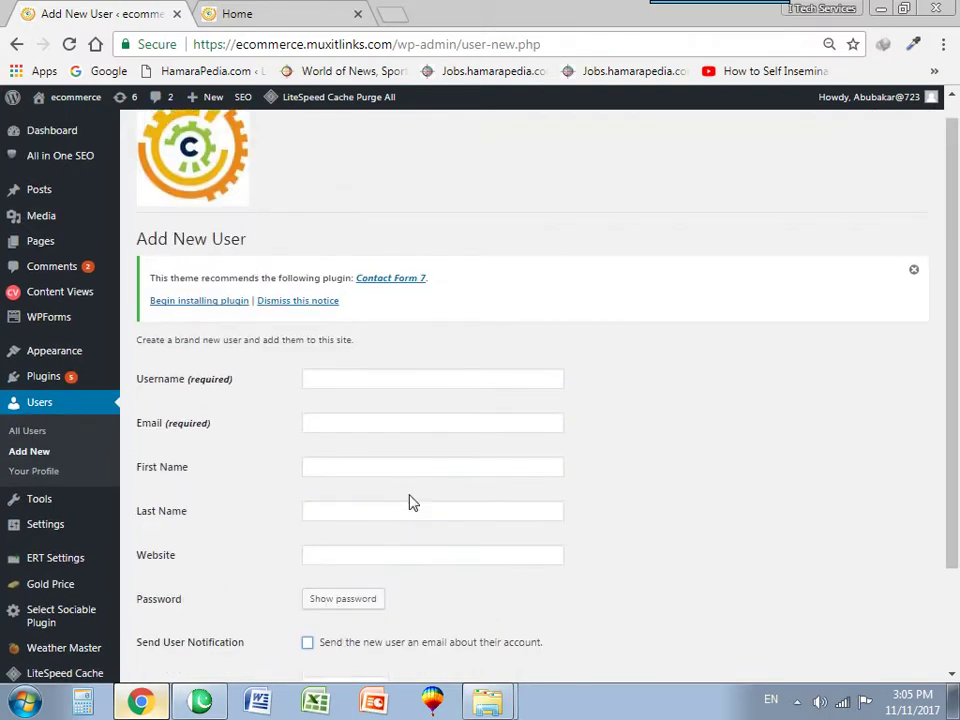
Step: Enter E05 as the new user's username
left_click(340, 405)
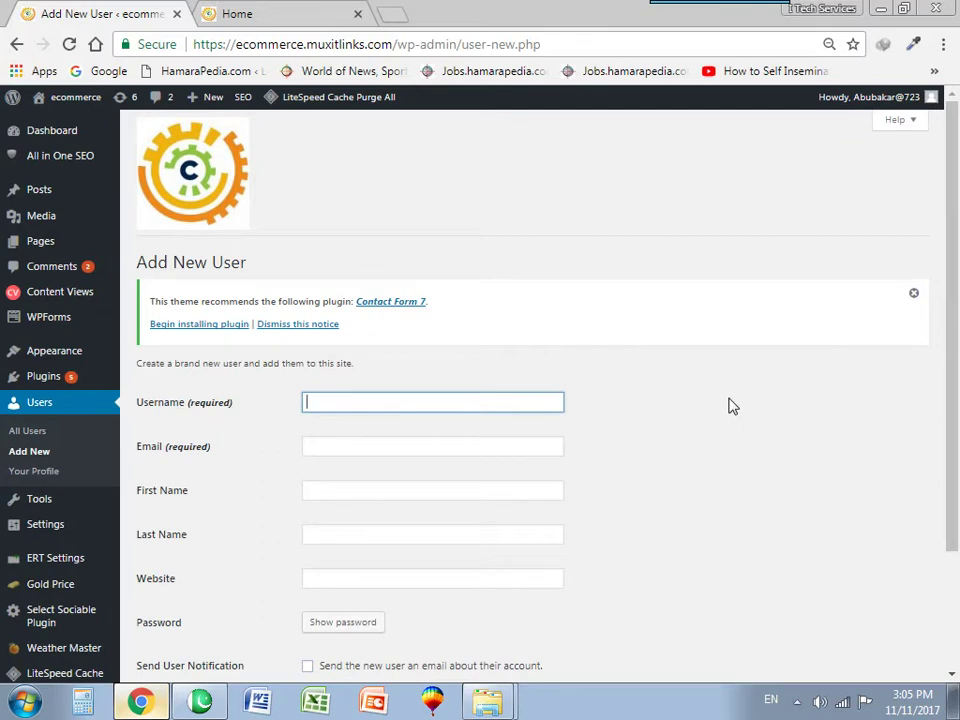
type("E")
type("10")
key("BackSpace")
key("BackSpace")
type("05")
key("shift+Left")
Step: Fill the email field from a saved Chrome autofill suggestion
left_click(328, 452)
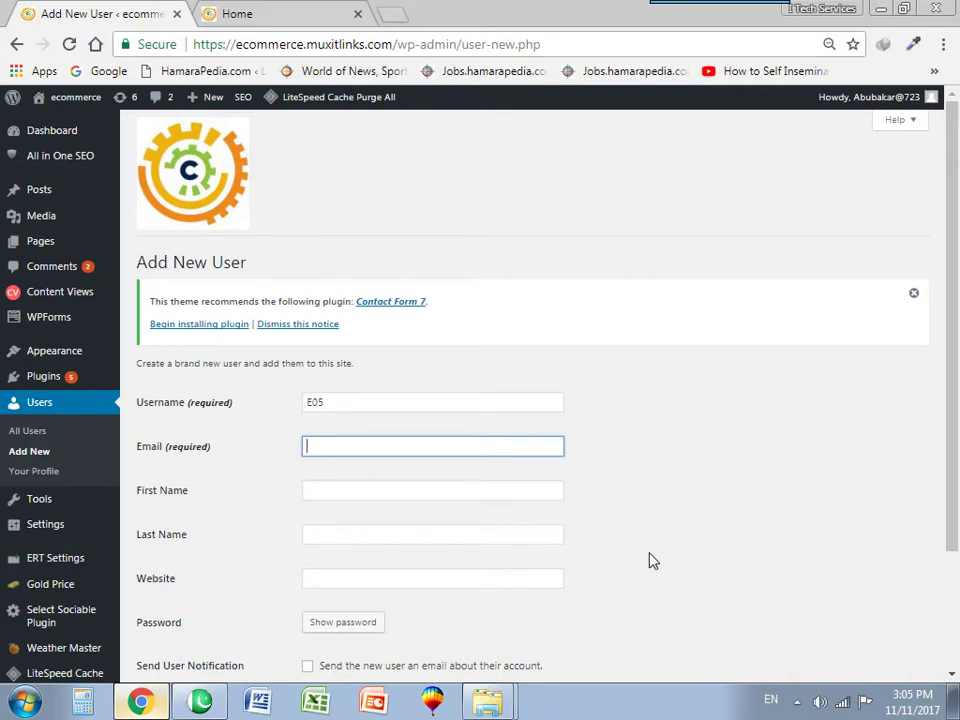
key("Down")
key("Down")
key("Down")
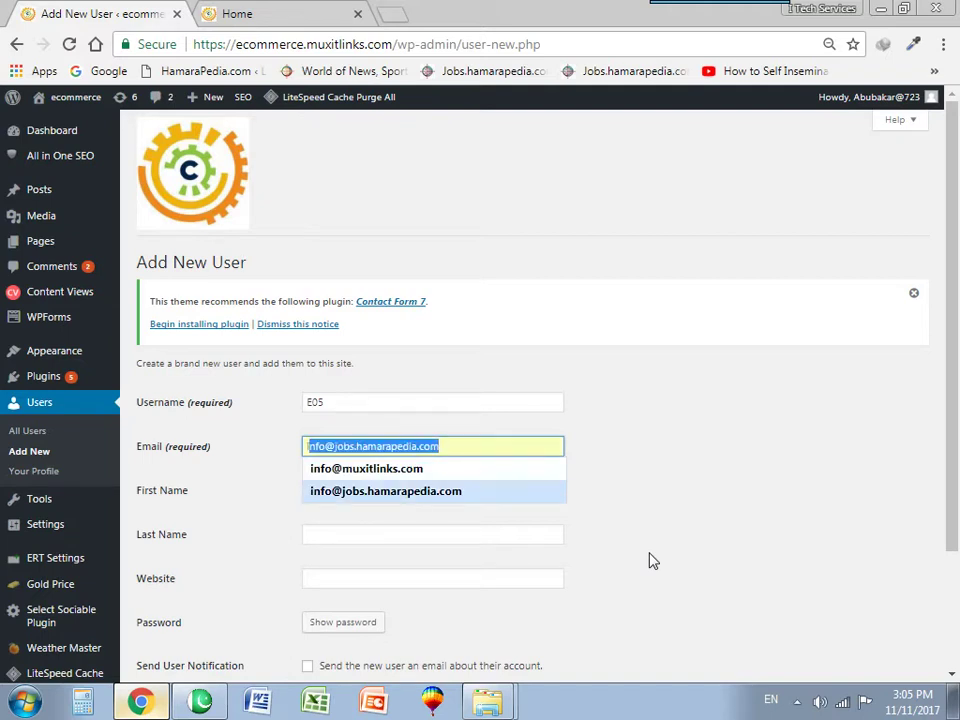
key("Return")
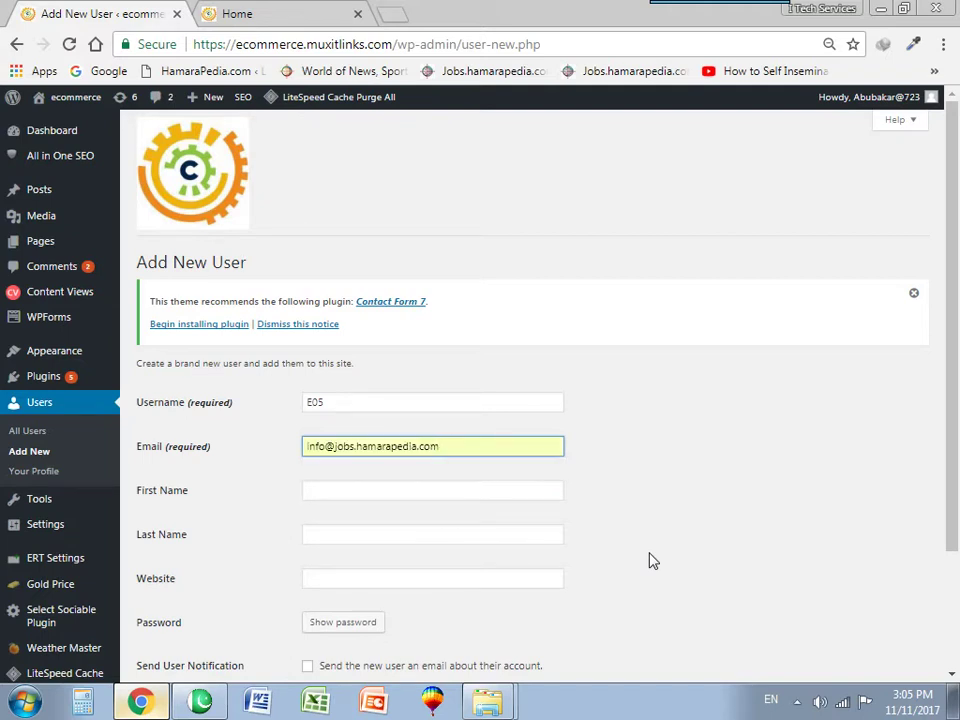
left_click(337, 496)
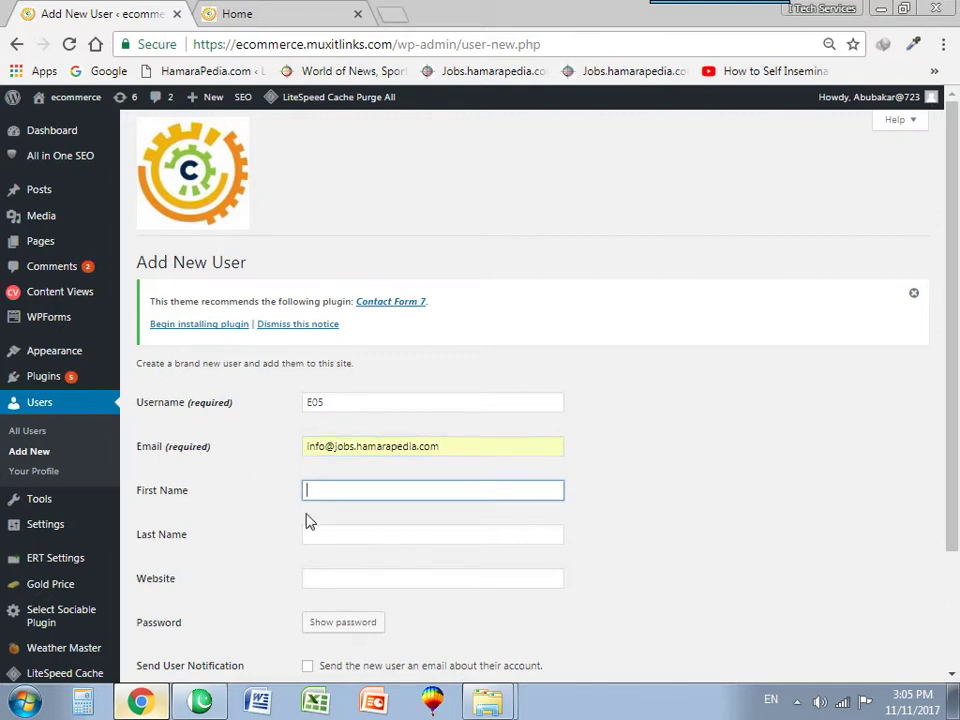
scroll(339, 603, "down", 2)
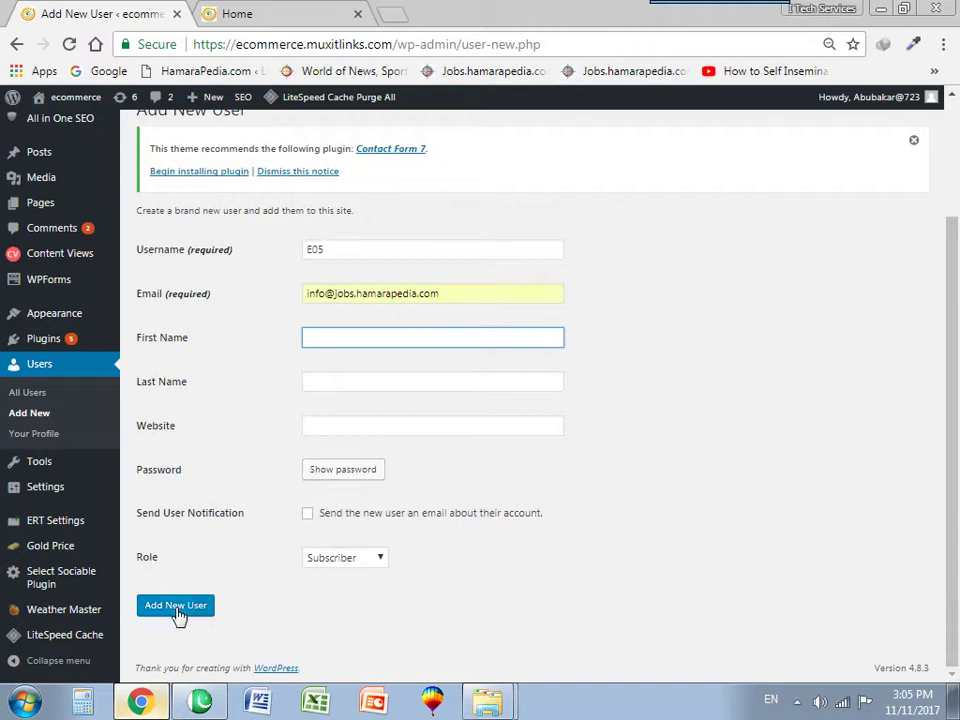
left_click(318, 386)
left_click(326, 428)
left_click(326, 380)
left_click(330, 342)
left_click(255, 15)
scroll(513, 510, "down", 3)
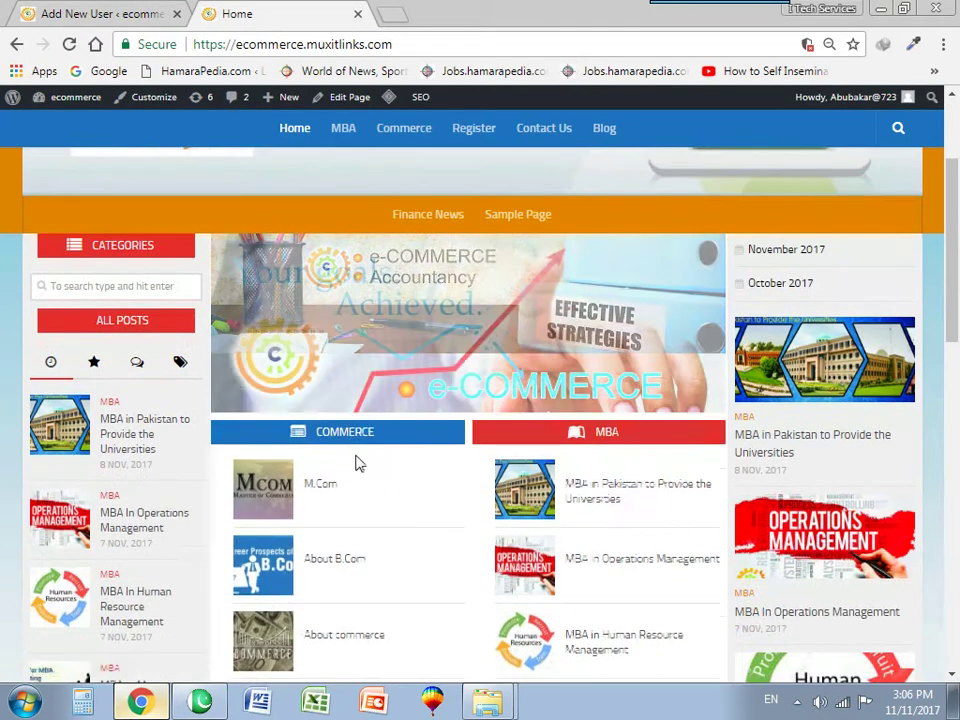
left_click(120, 428)
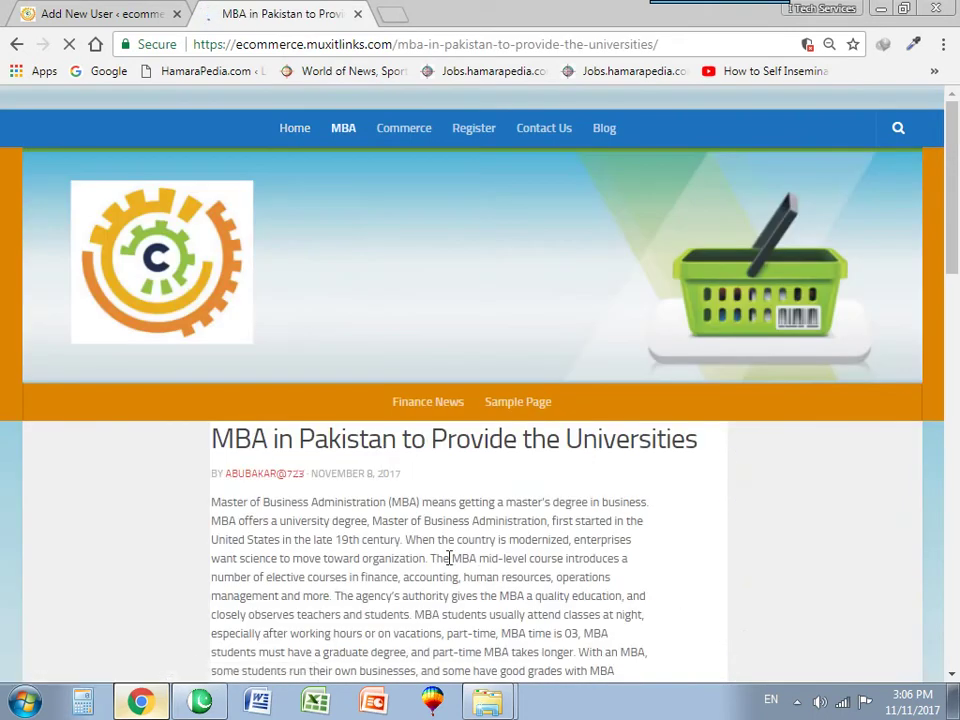
left_click_drag(226, 470, 308, 476)
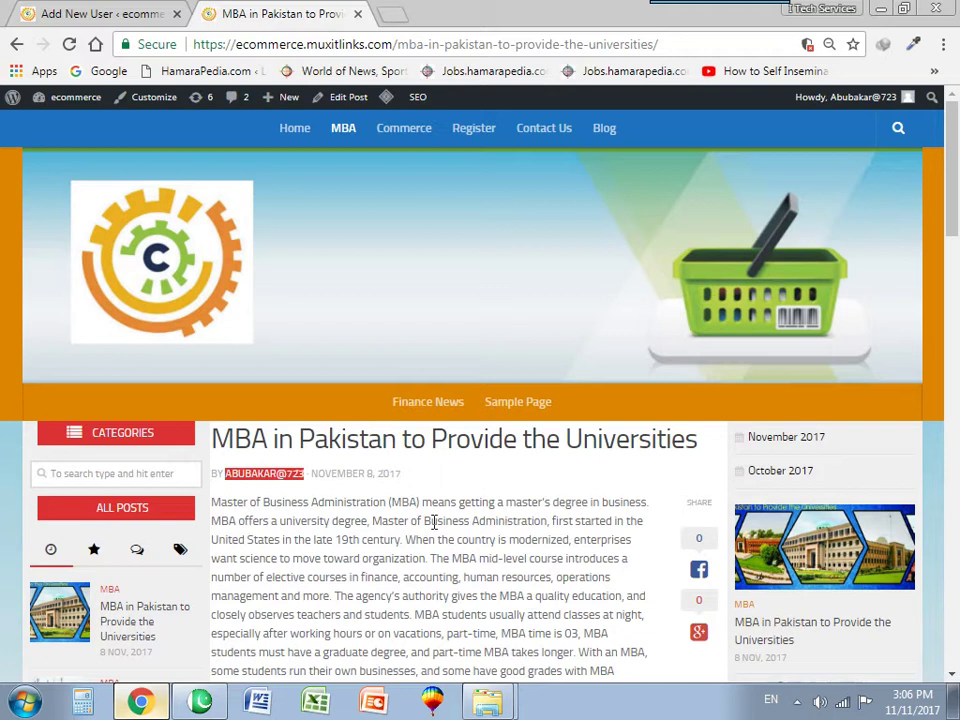
left_click(236, 482)
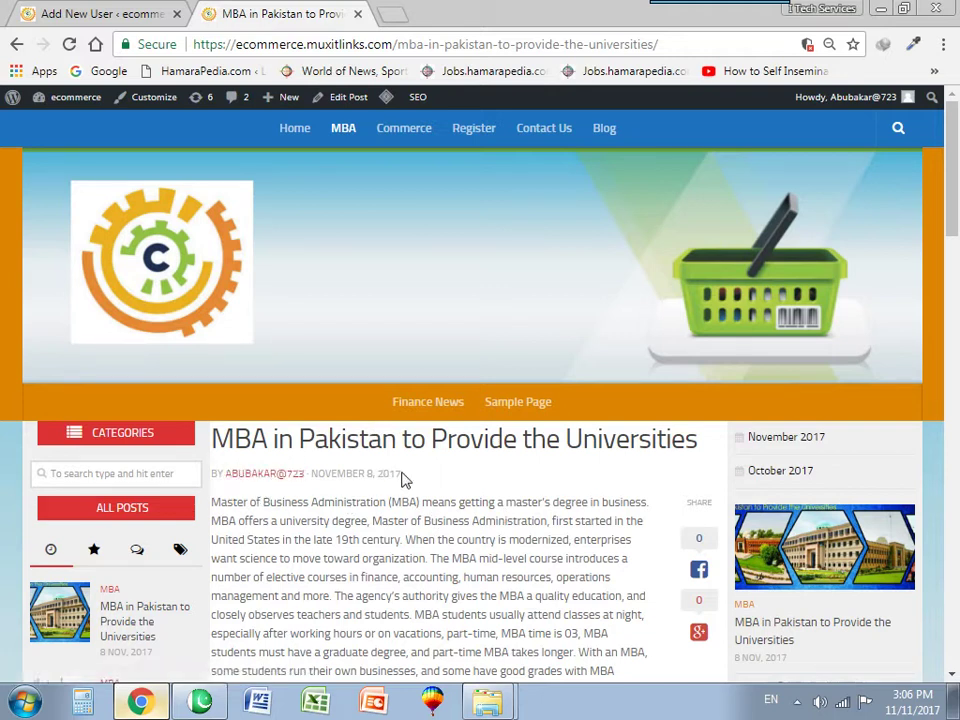
left_click_drag(319, 480, 469, 482)
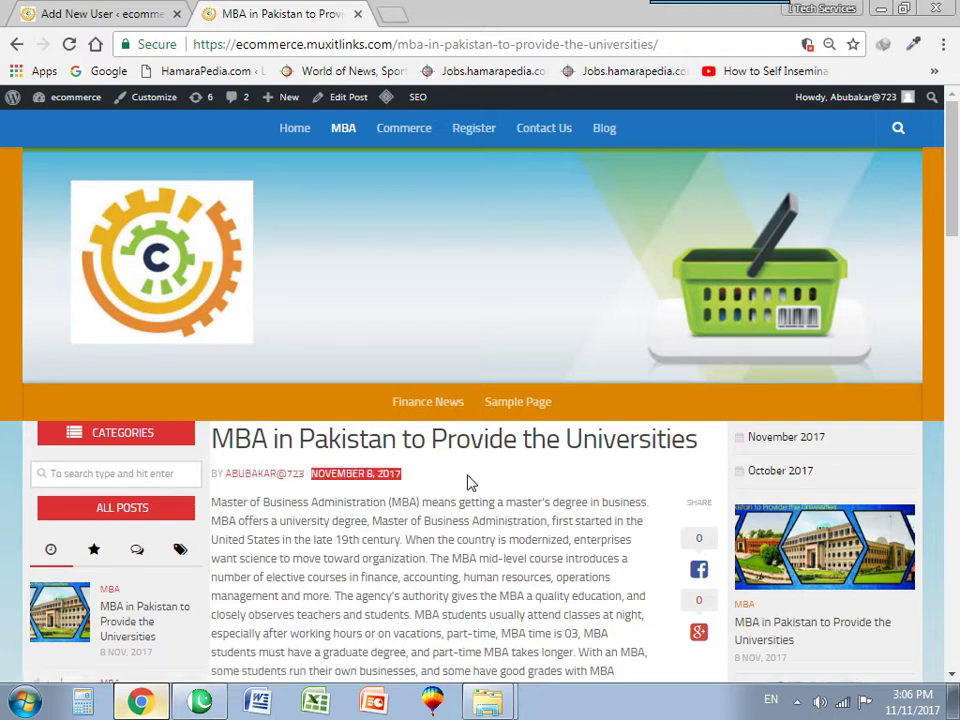
left_click(345, 167)
left_click(139, 16)
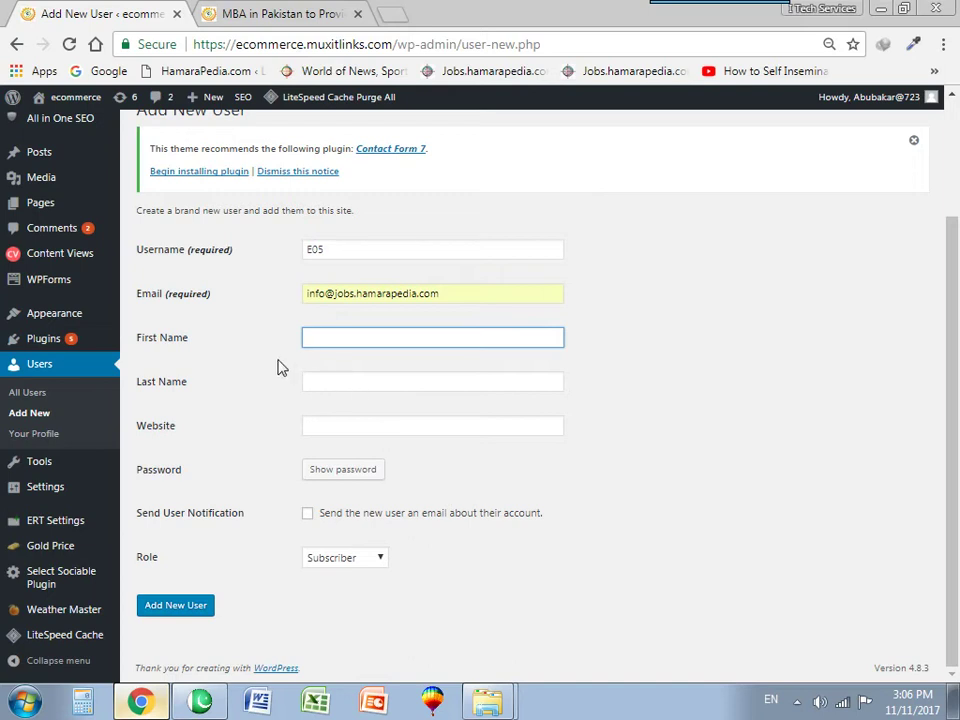
Step: Enter the new user's first and last names
double_click(345, 252)
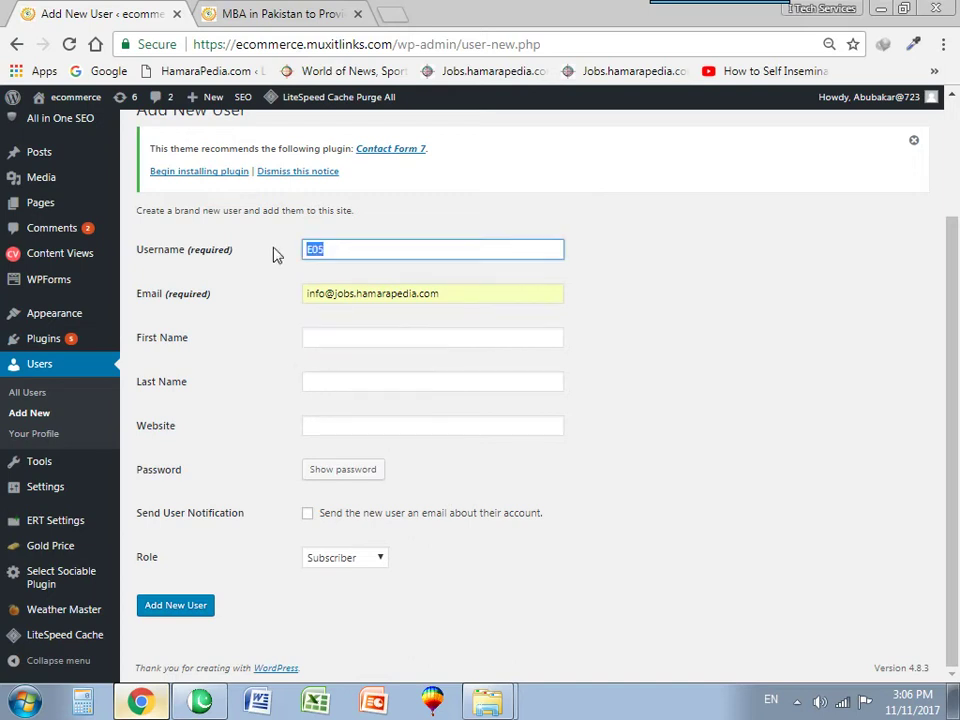
left_click(570, 421)
left_click(352, 346)
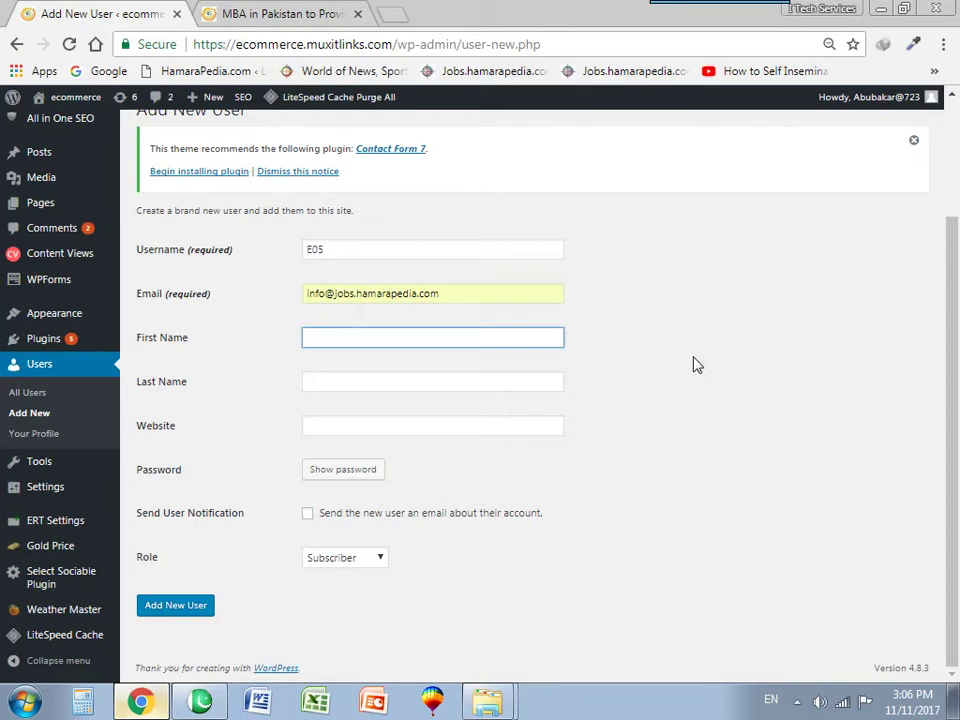
key("Tab")
key("Tab")
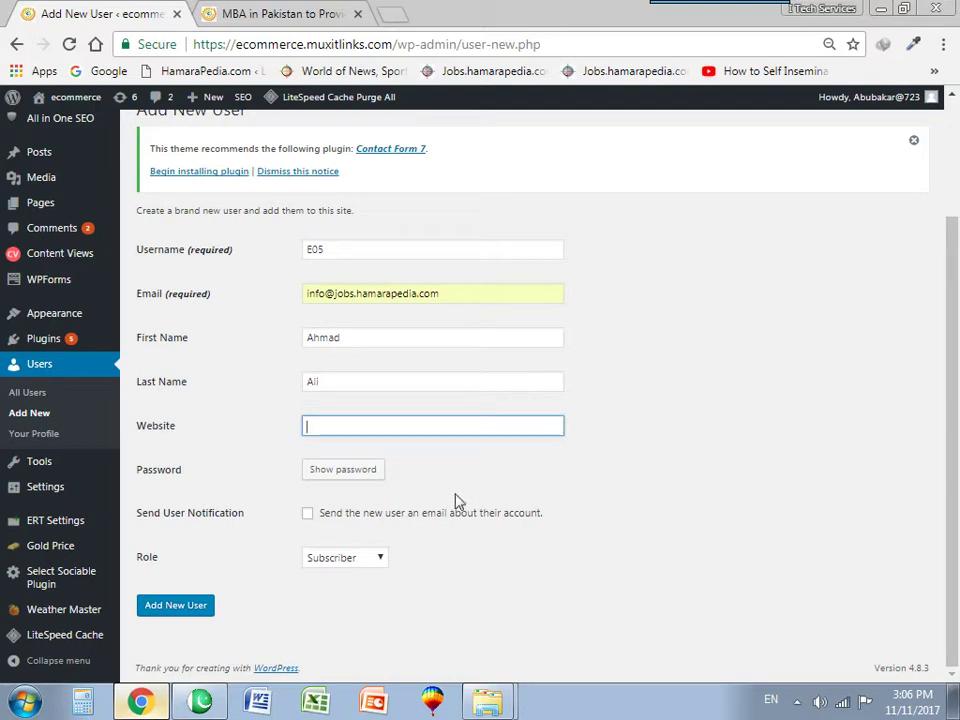
Step: Show the generated strong password for the account
left_click(344, 340)
double_click(344, 340)
key("Tab")
left_click(497, 461)
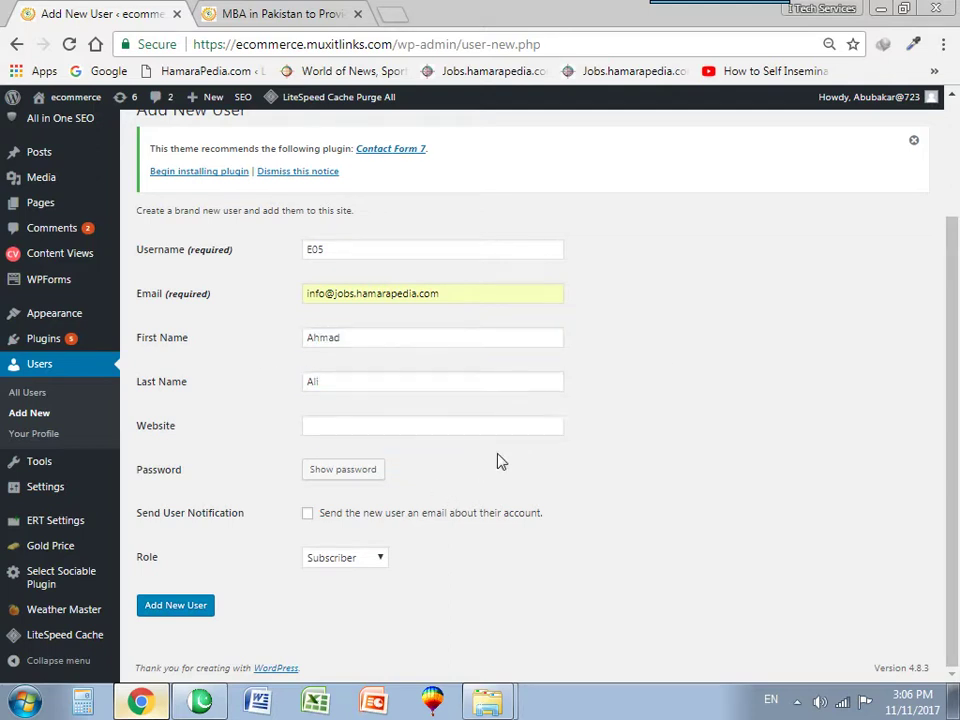
left_click(342, 470)
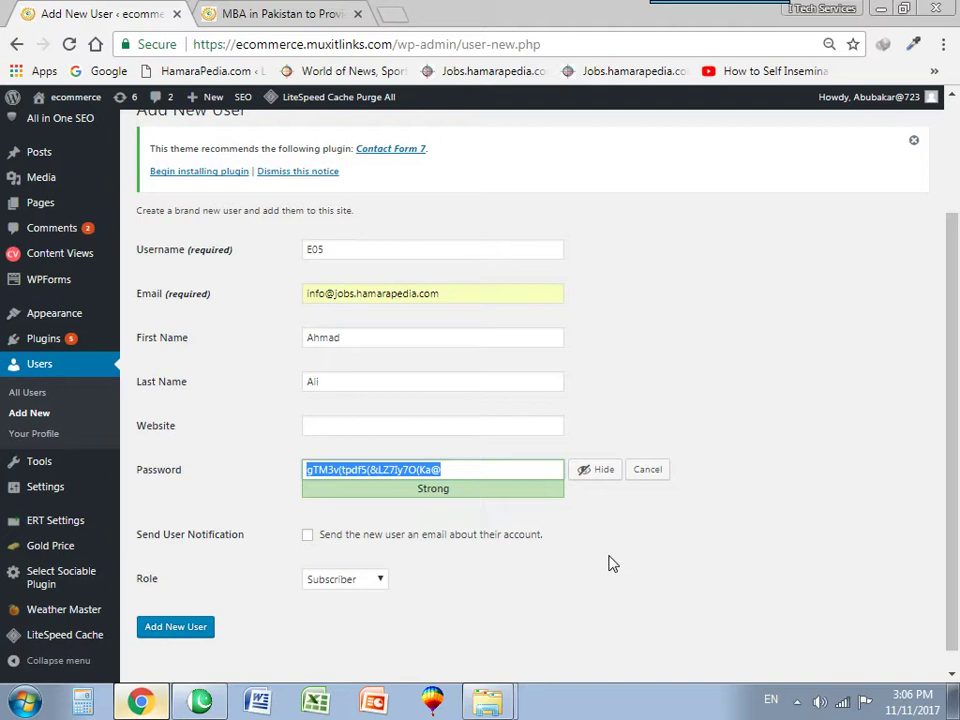
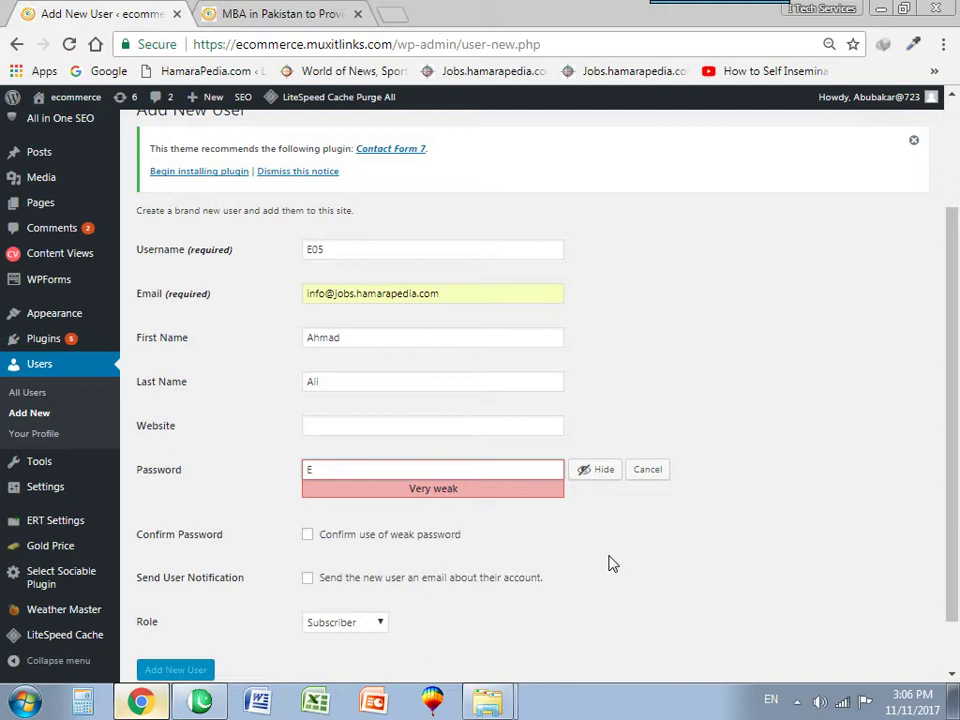
Step: Replace the generated password with a custom weak password
key("BackSpace")
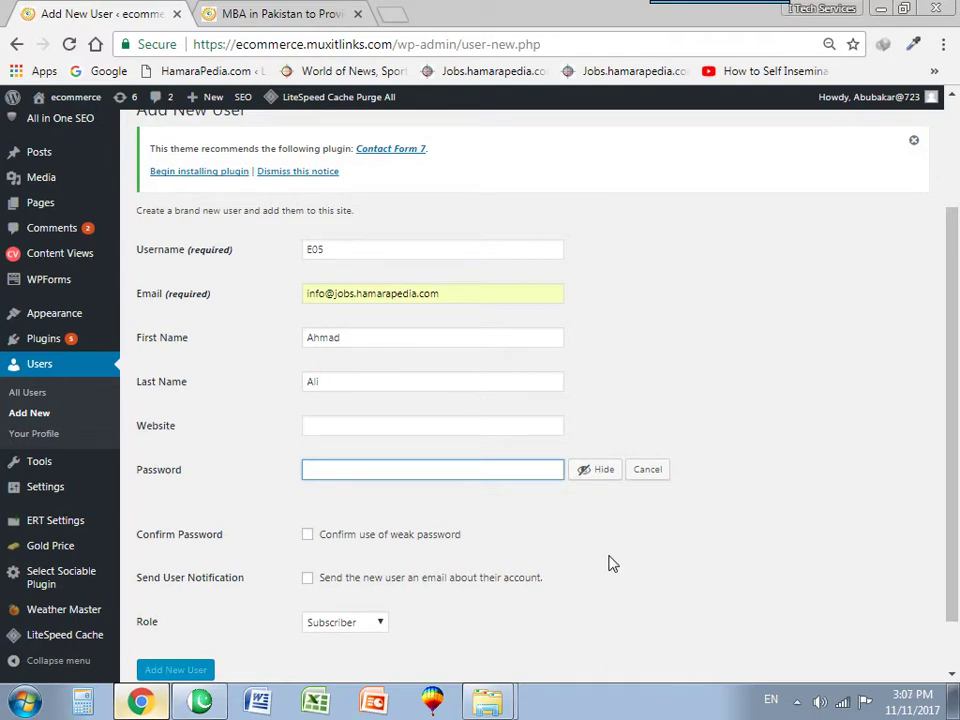
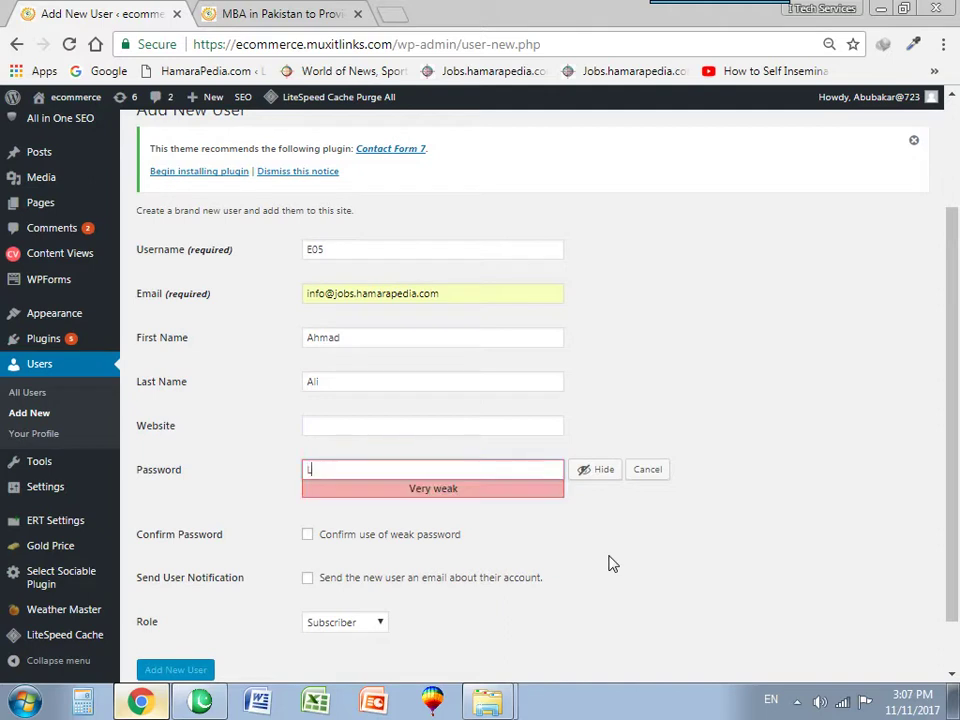
key("BackSpace")
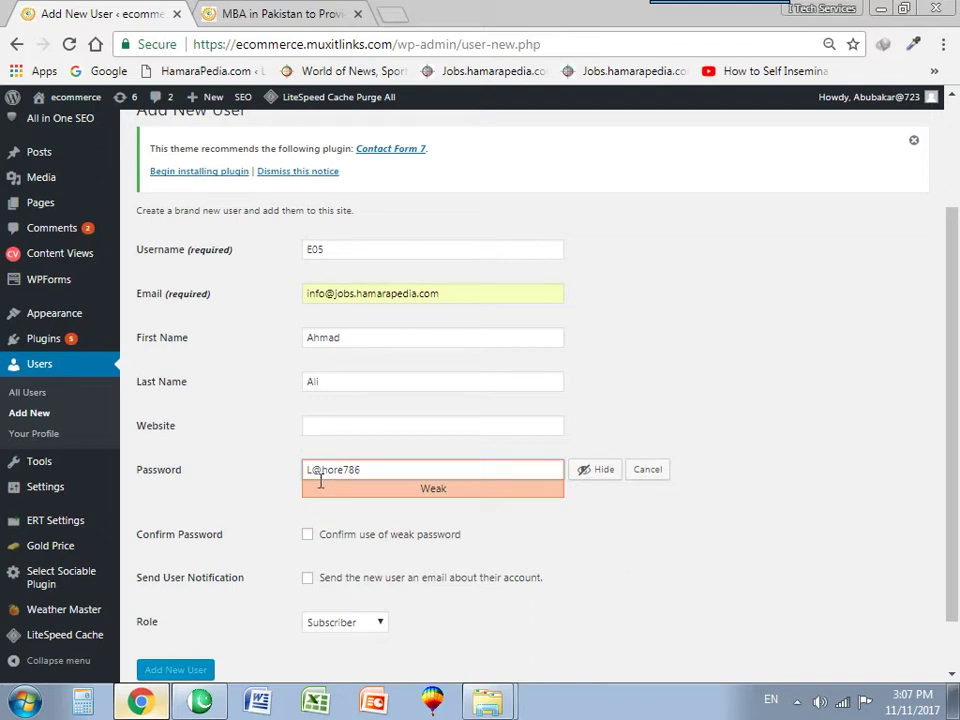
left_click_drag(381, 480, 346, 482)
Step: Confirm the weak password and create user E05 with the Subscriber role
double_click(432, 489)
left_click(486, 536)
left_click(308, 536)
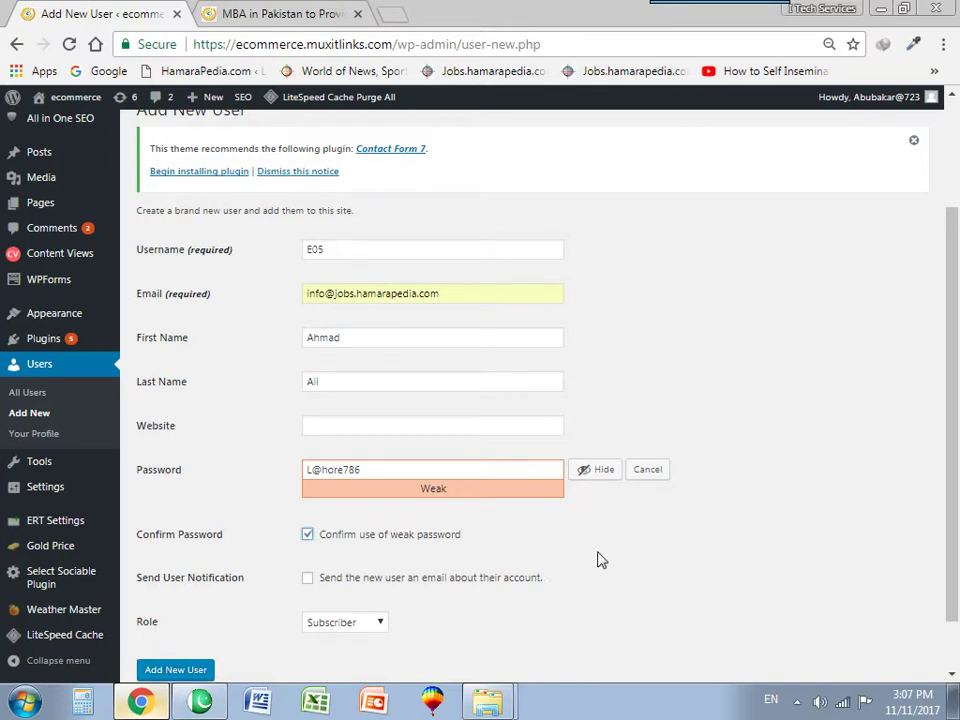
scroll(377, 626, "down", 1)
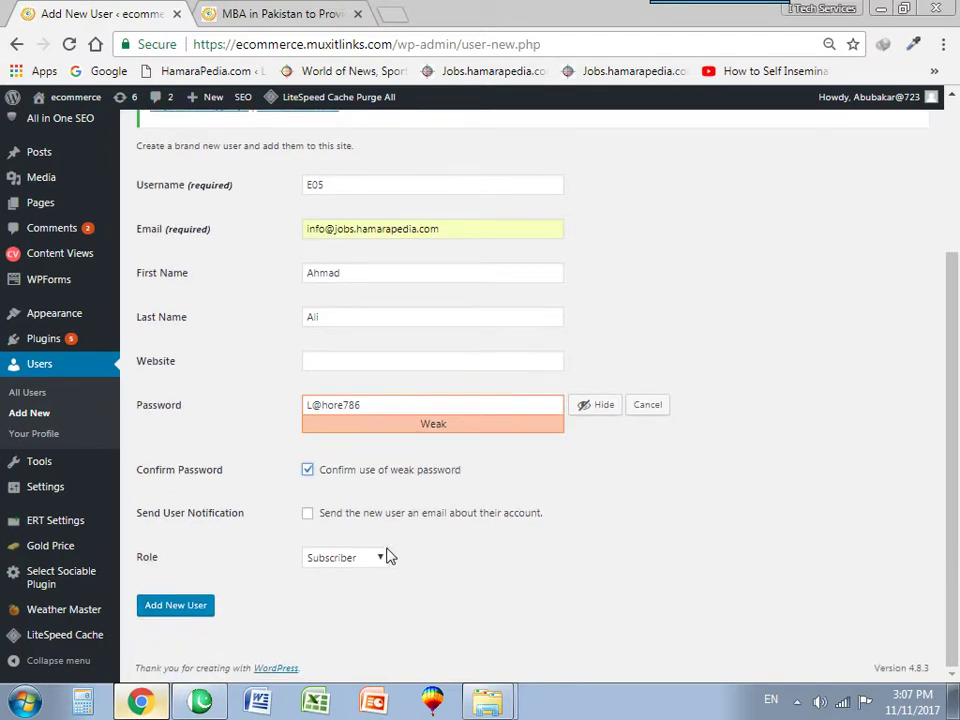
left_click(379, 563)
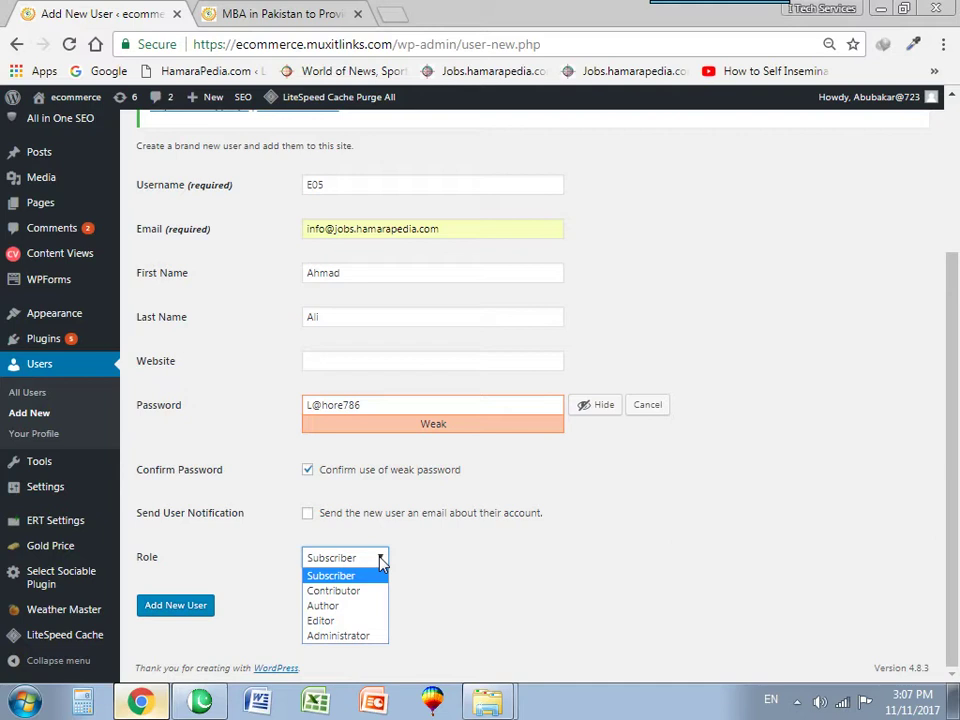
left_click(172, 606)
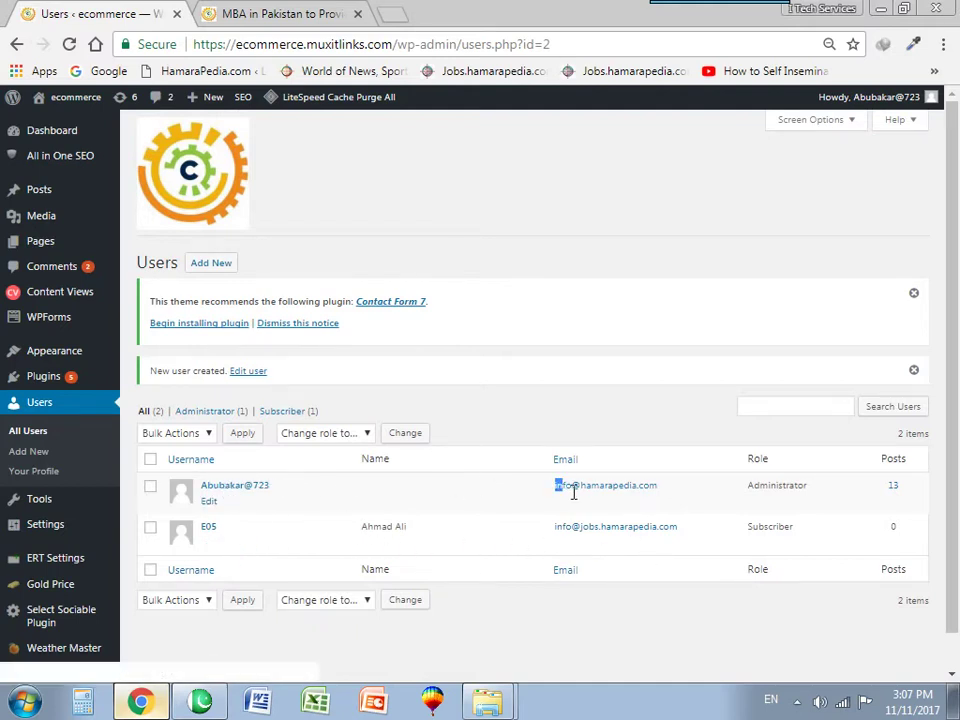
left_click_drag(556, 487, 662, 492)
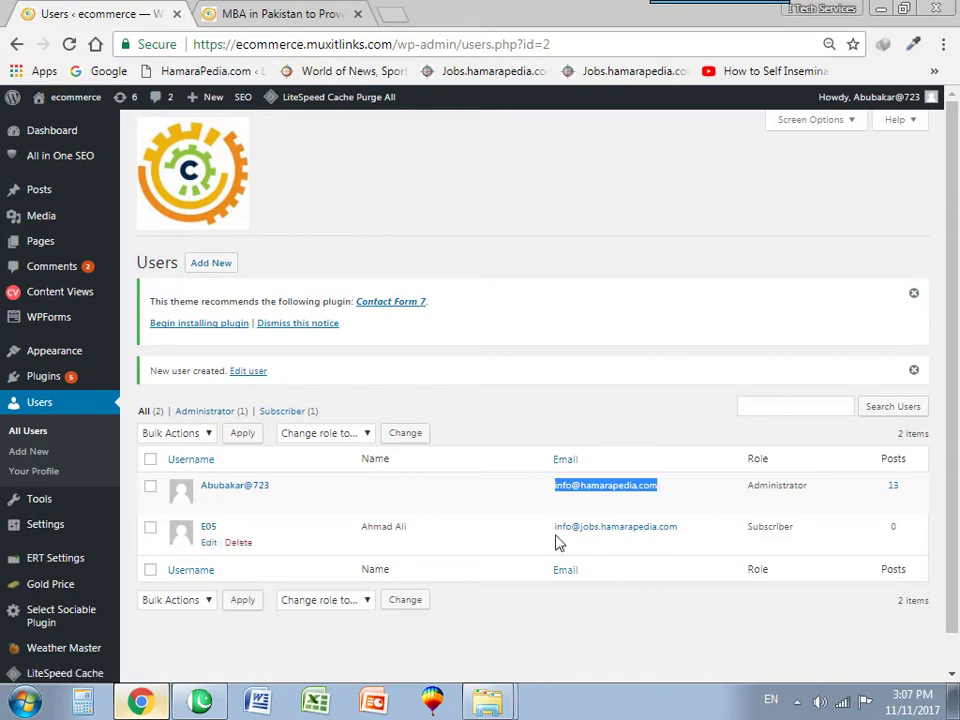
left_click_drag(550, 530, 705, 527)
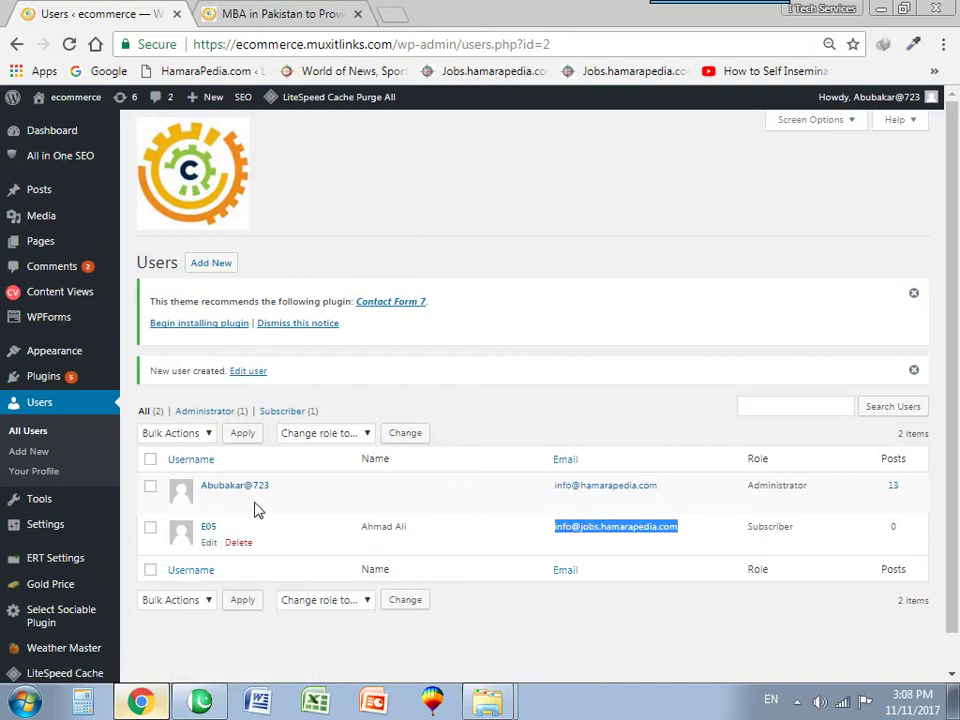
mouse_move(860, 99)
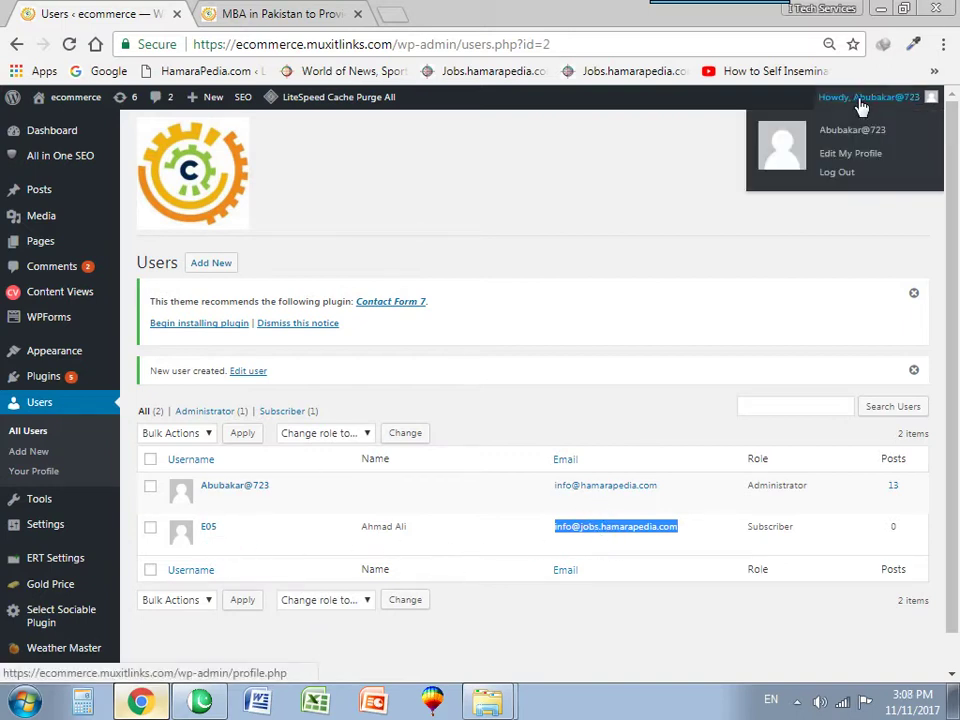
Step: Log out, sign in as E05 with its password, then switch to the MBA in Pakistan tab
left_click(836, 174)
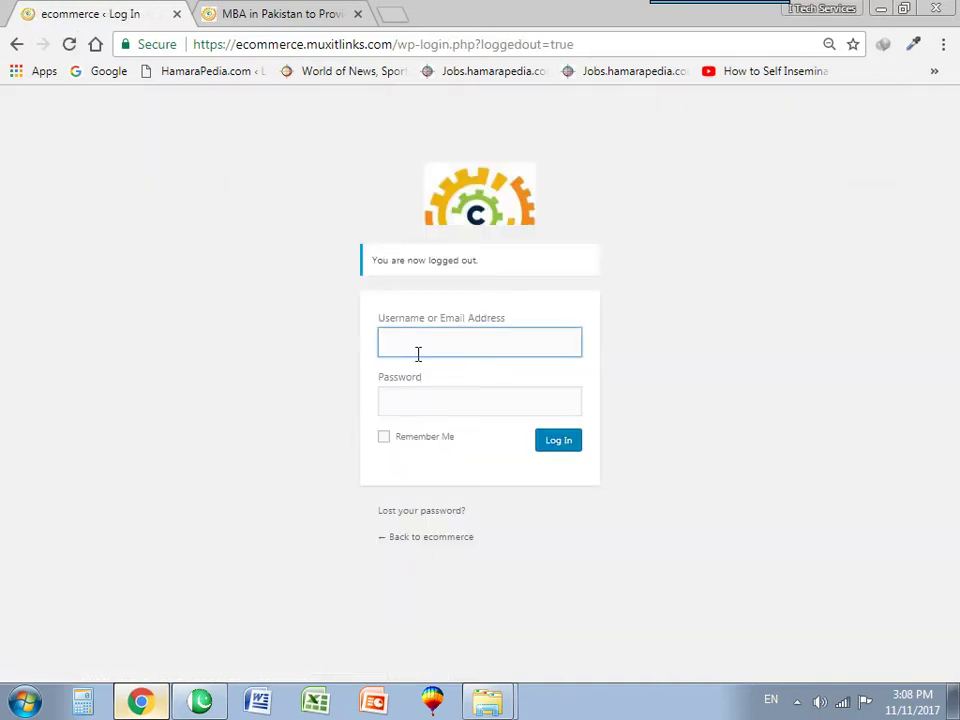
type("E04")
key("BackSpace")
type("5")
key("Tab")
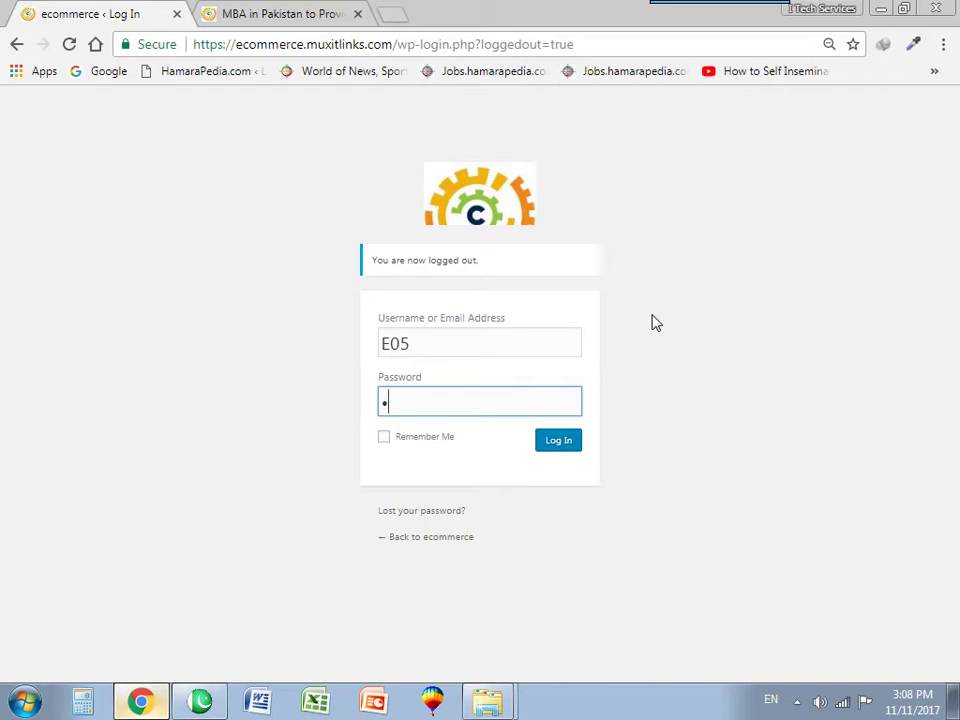
left_click(562, 440)
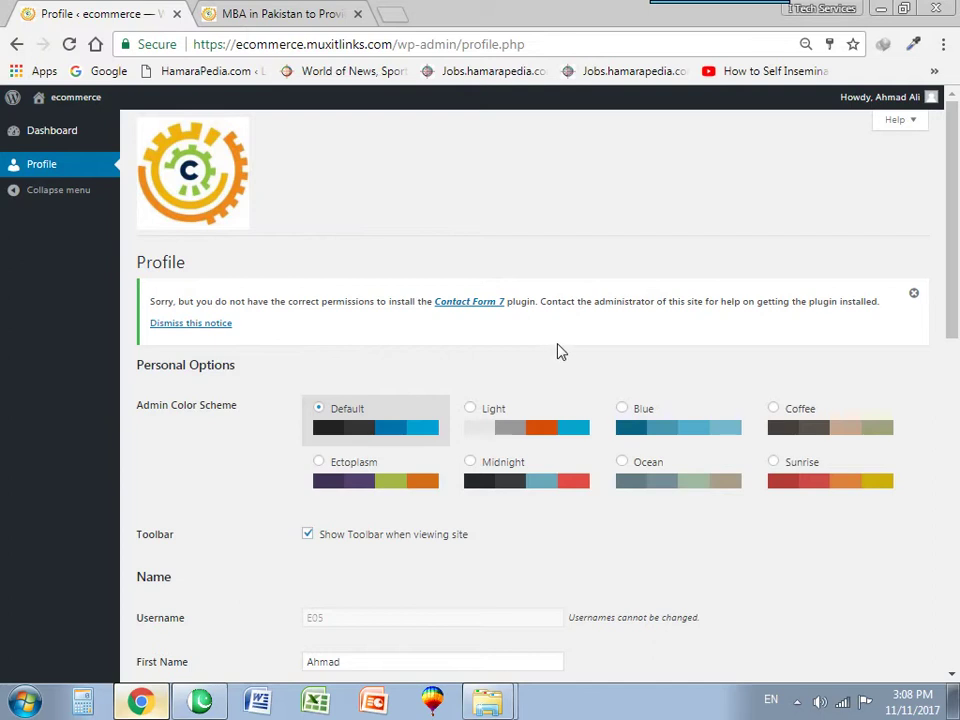
left_click(320, 13)
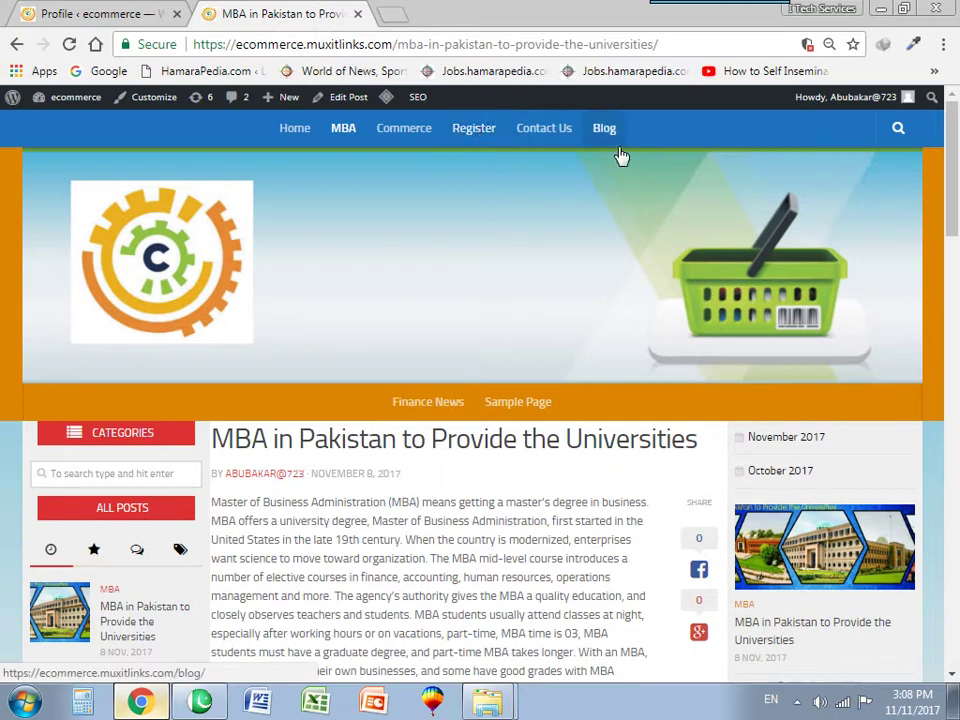
Step: Open a blank Chrome tab with the Google search box, then return to the Profile tab
key("ctrl+t")
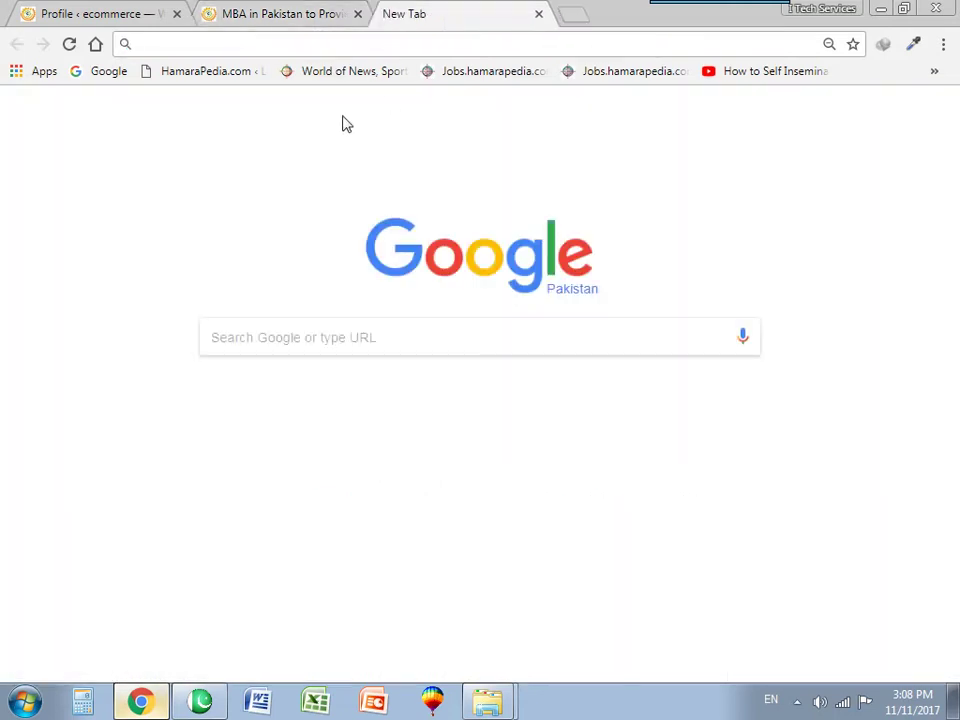
left_click(234, 345)
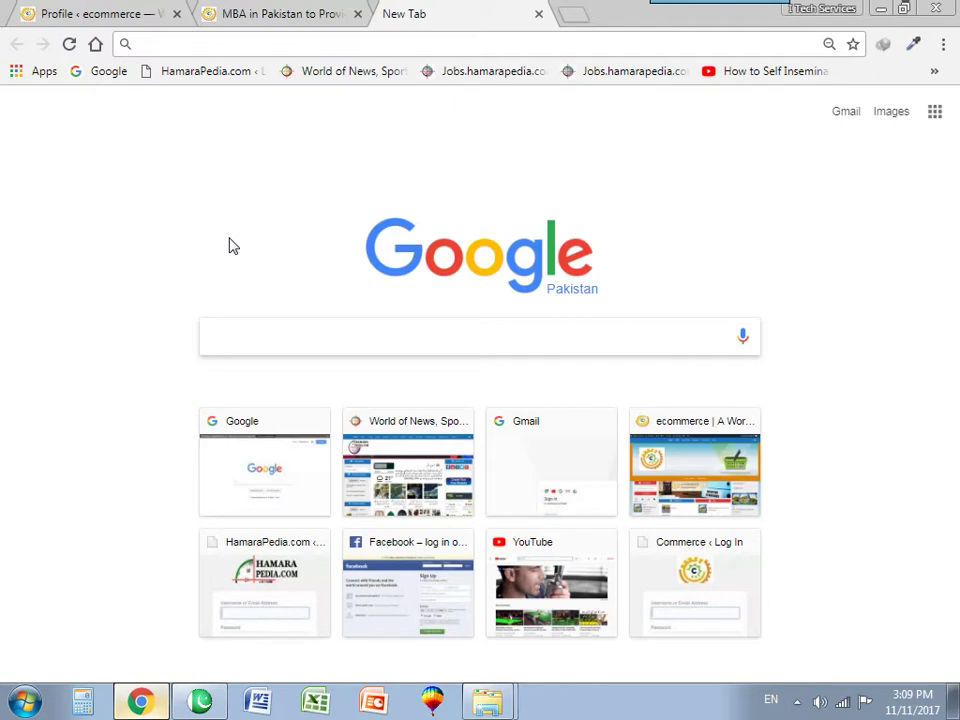
left_click(118, 12)
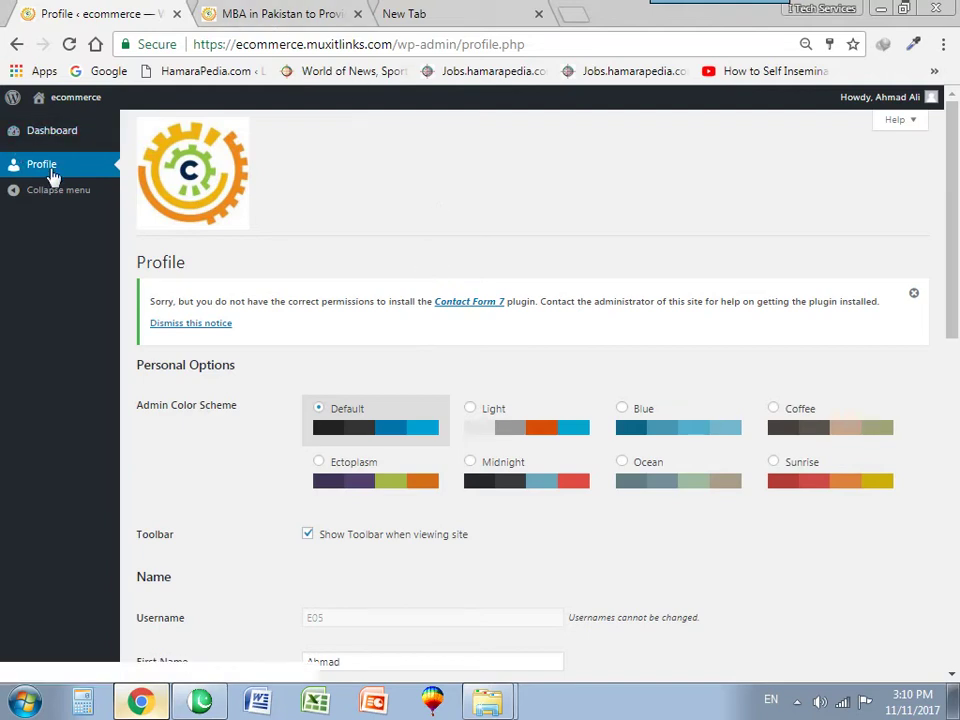
Step: Log out of E05 and sign in with the saved administrator username and password
mouse_move(855, 100)
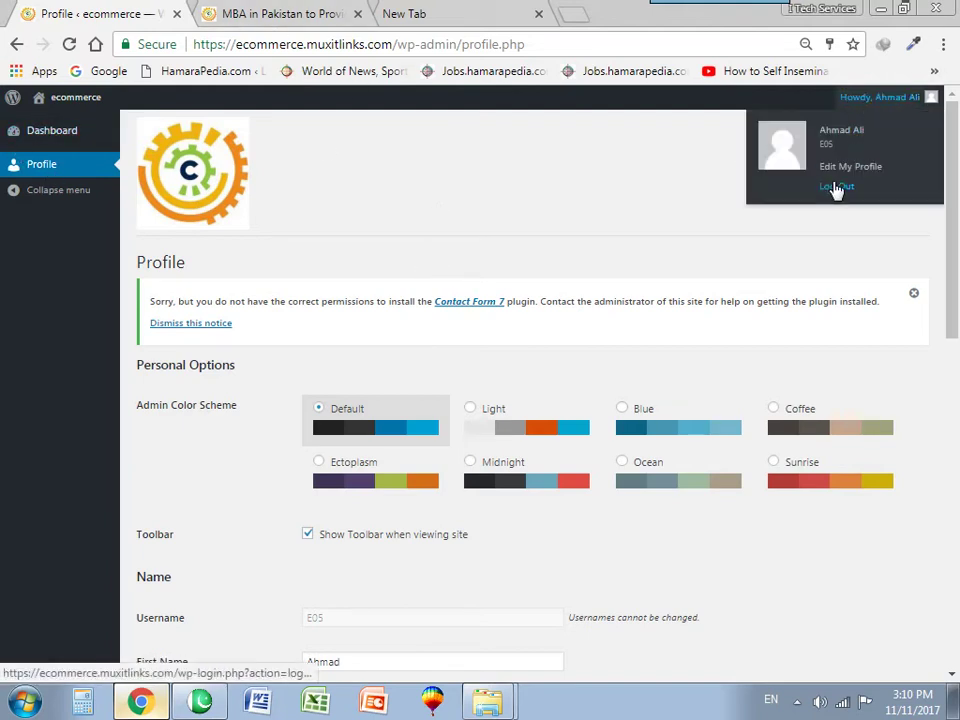
left_click(842, 191)
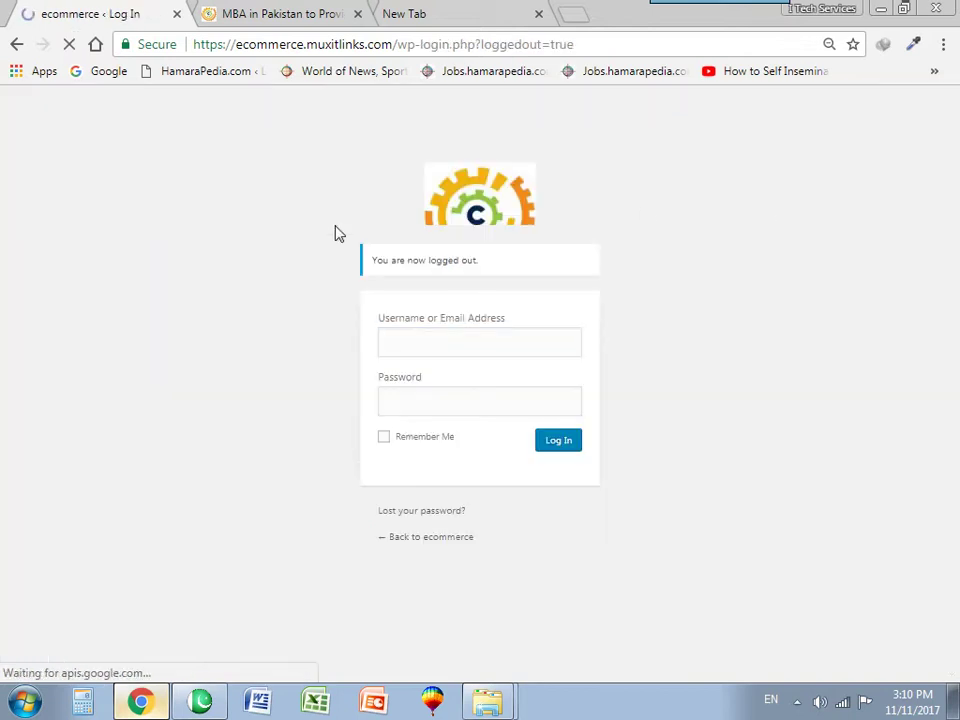
left_click(441, 352)
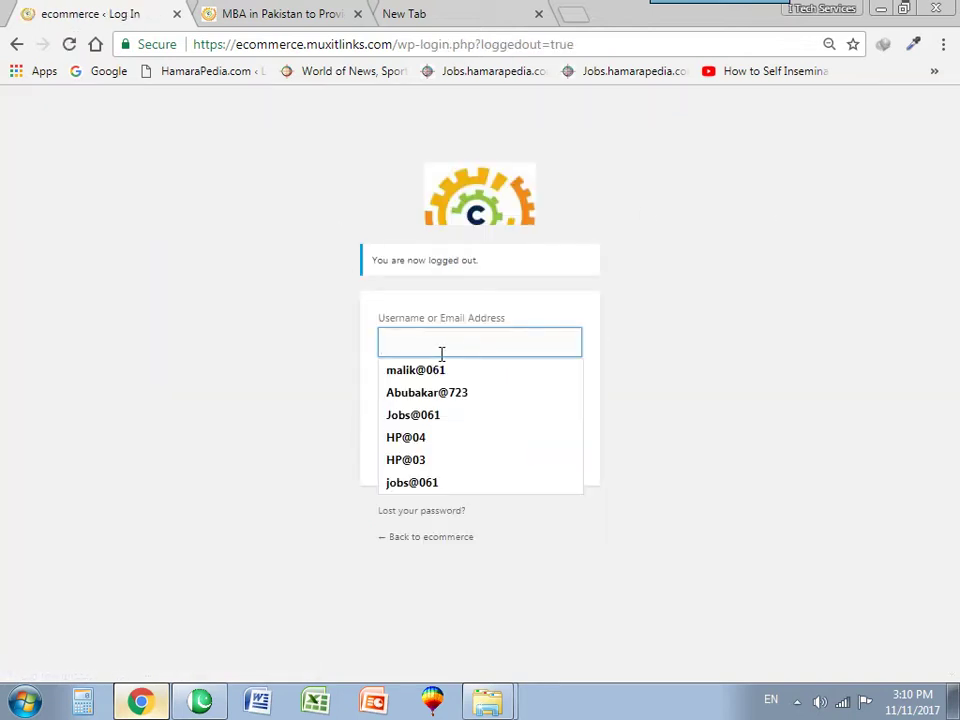
left_click(439, 393)
key("Tab")
type("***")
key("BackSpace")
key("BackSpace")
key("BackSpace")
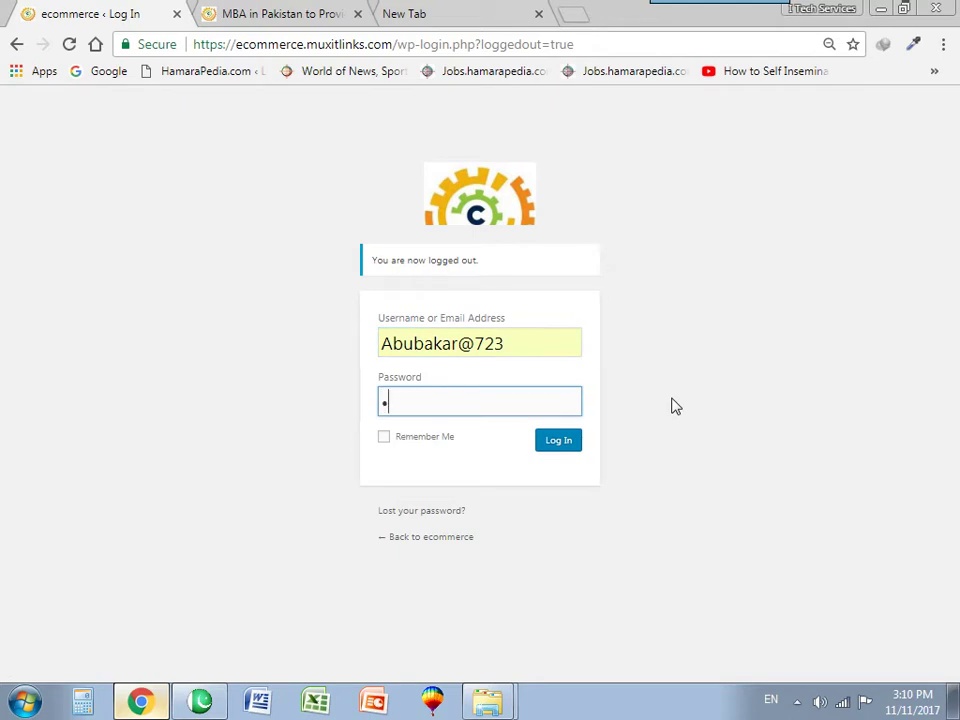
type("*******")
key("Return")
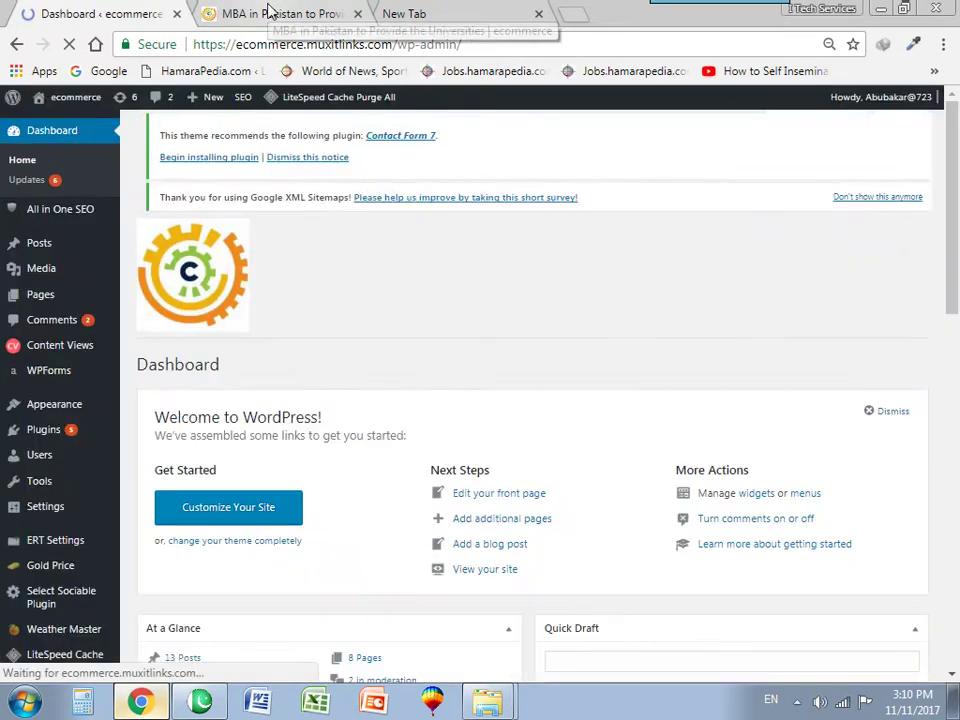
Step: Edit user E05, change its role to Contributor and update the user
left_click(162, 458)
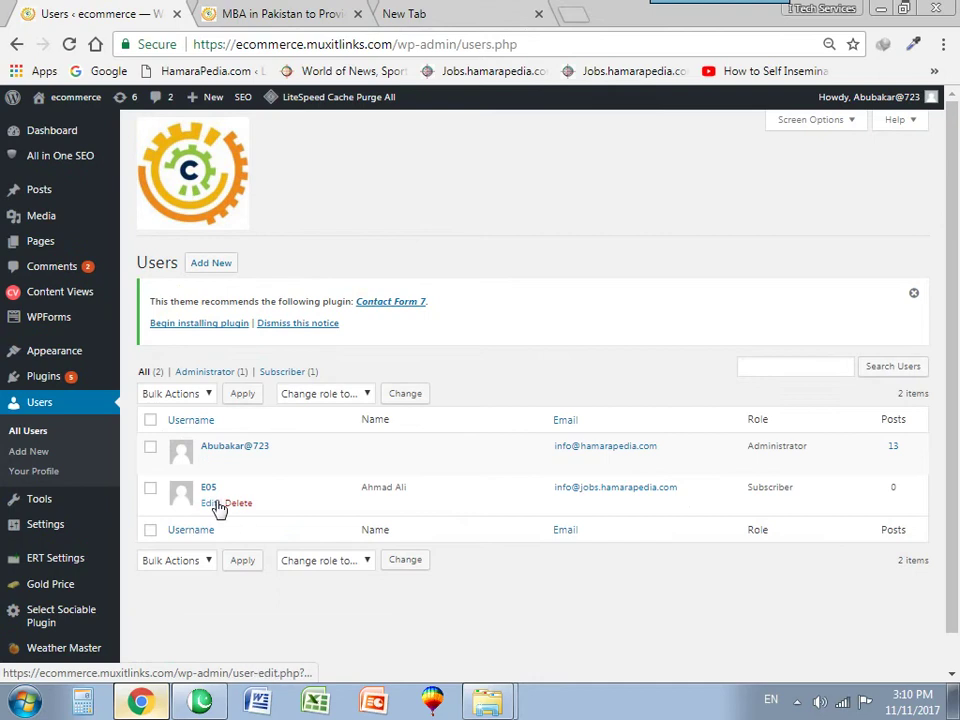
left_click(207, 505)
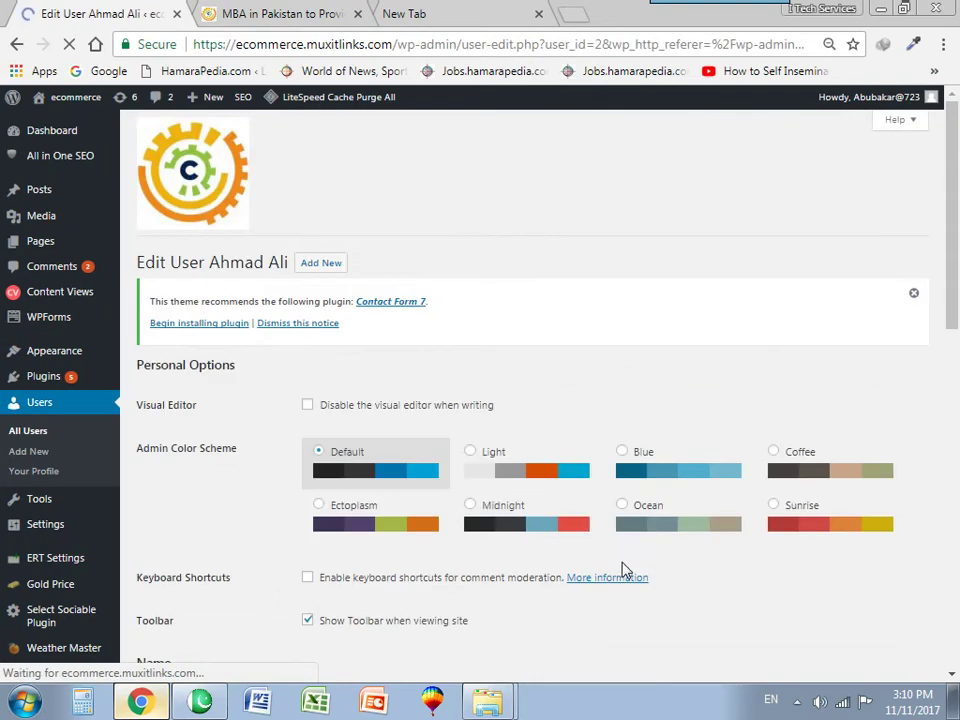
scroll(420, 551, "down", 5)
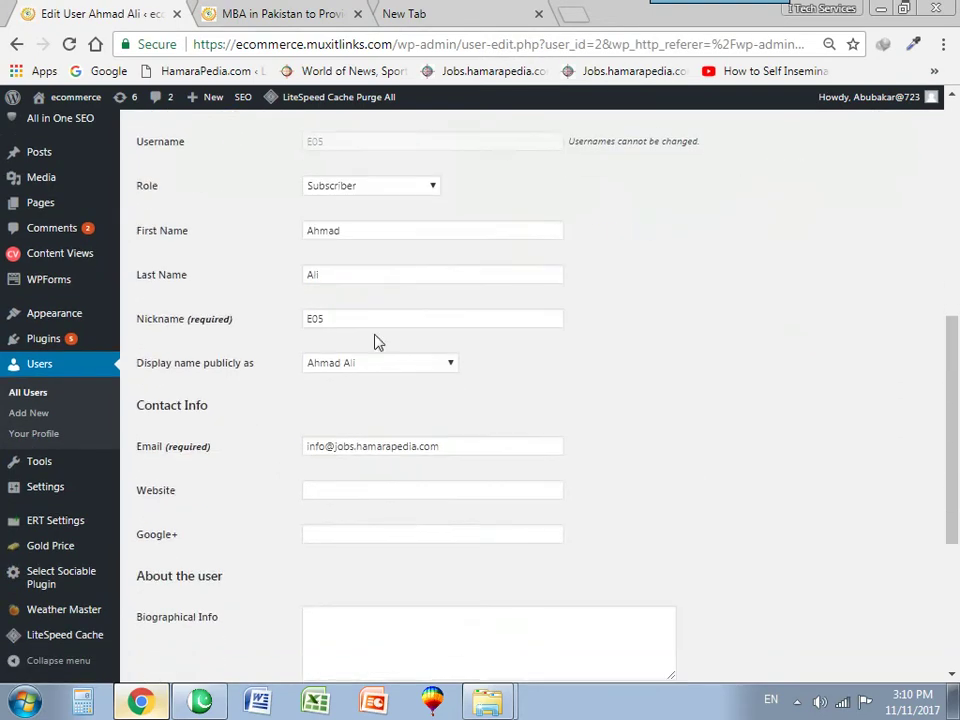
left_click(424, 188)
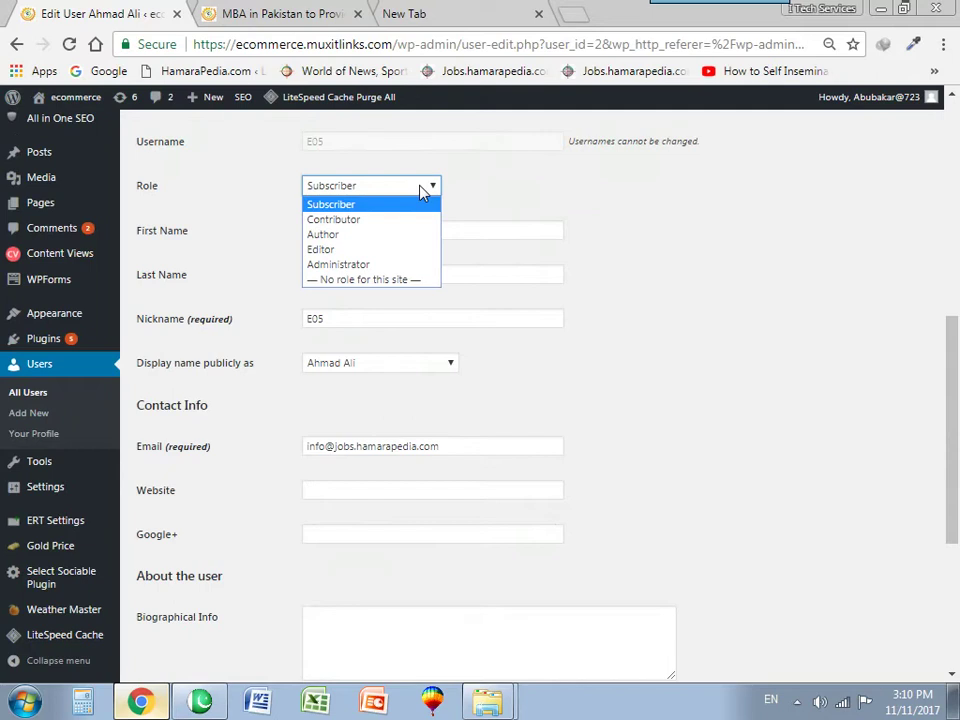
left_click(372, 220)
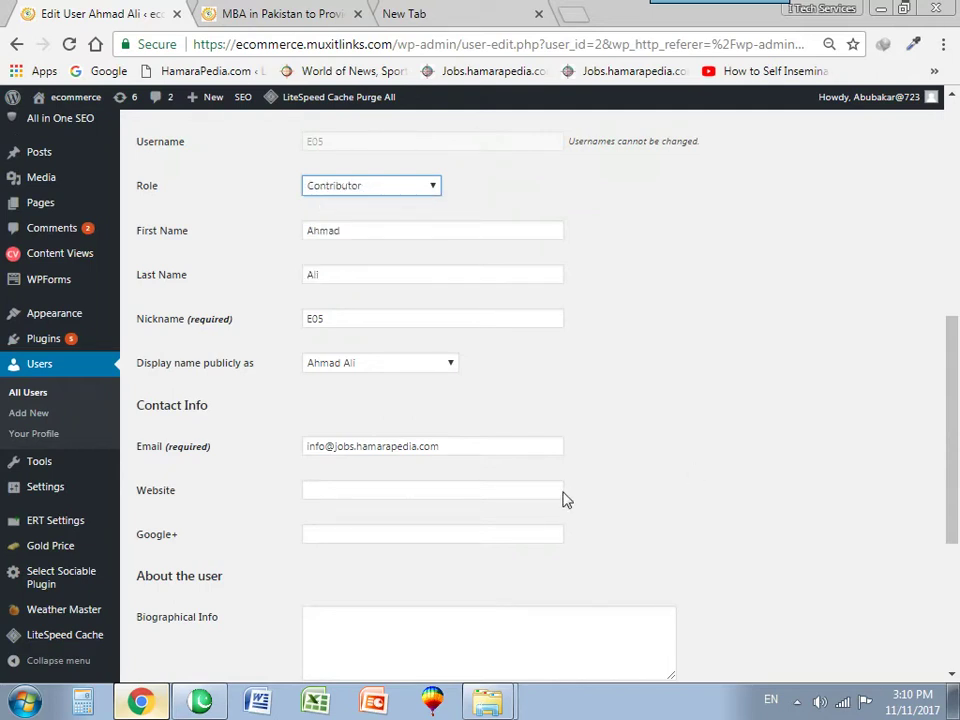
scroll(570, 497, "down", 3)
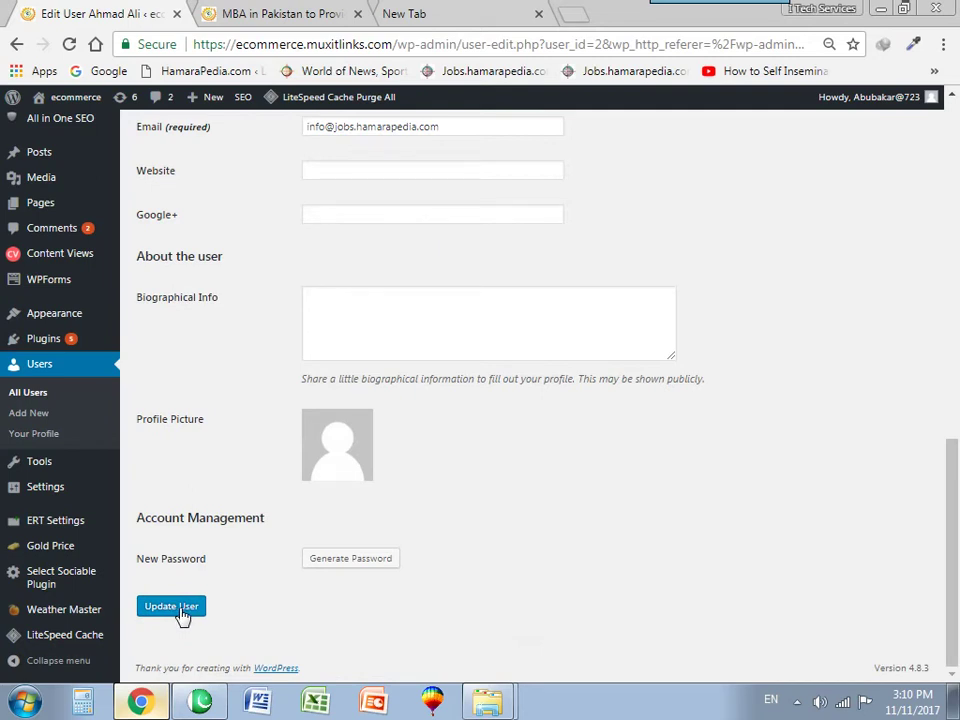
left_click(178, 614)
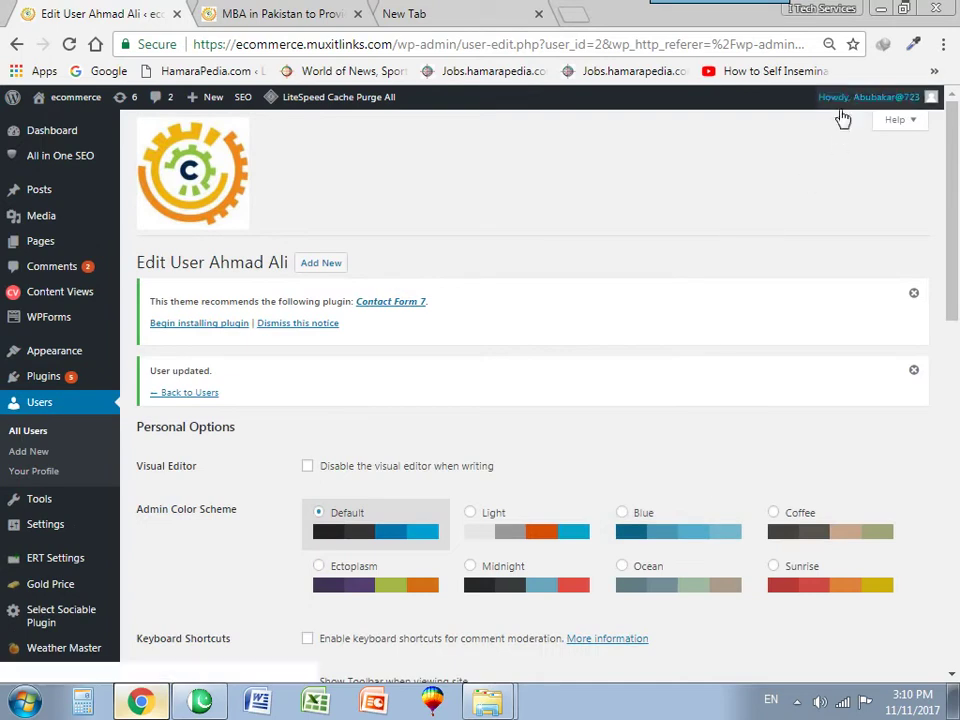
Step: Log out of the administrator and log in as E05 via its saved username suggestion
mouse_move(860, 97)
left_click(836, 173)
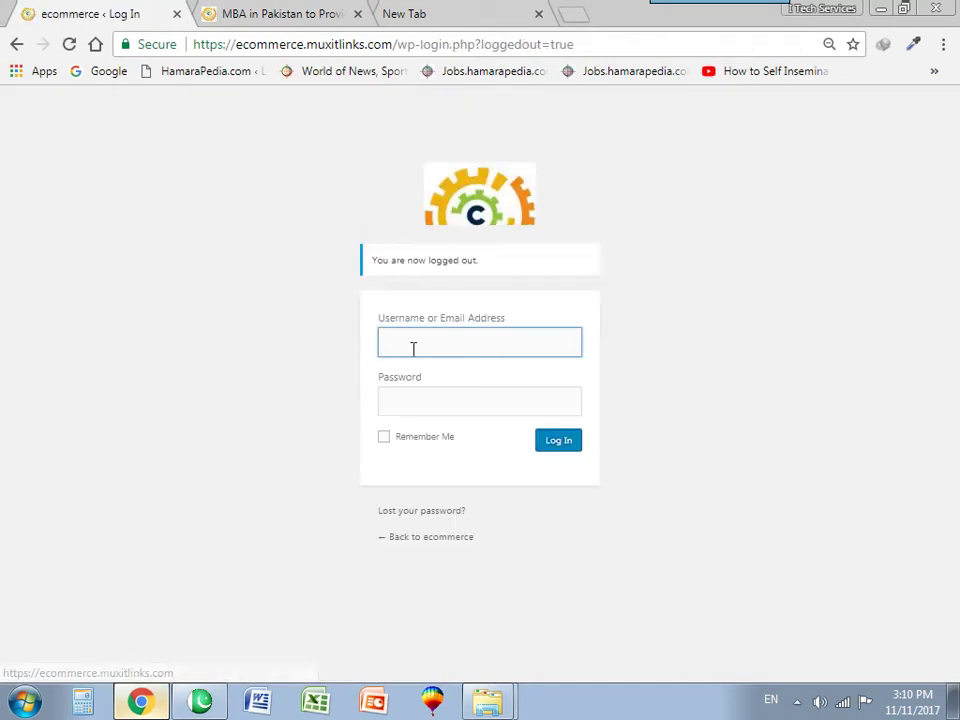
left_click(413, 348)
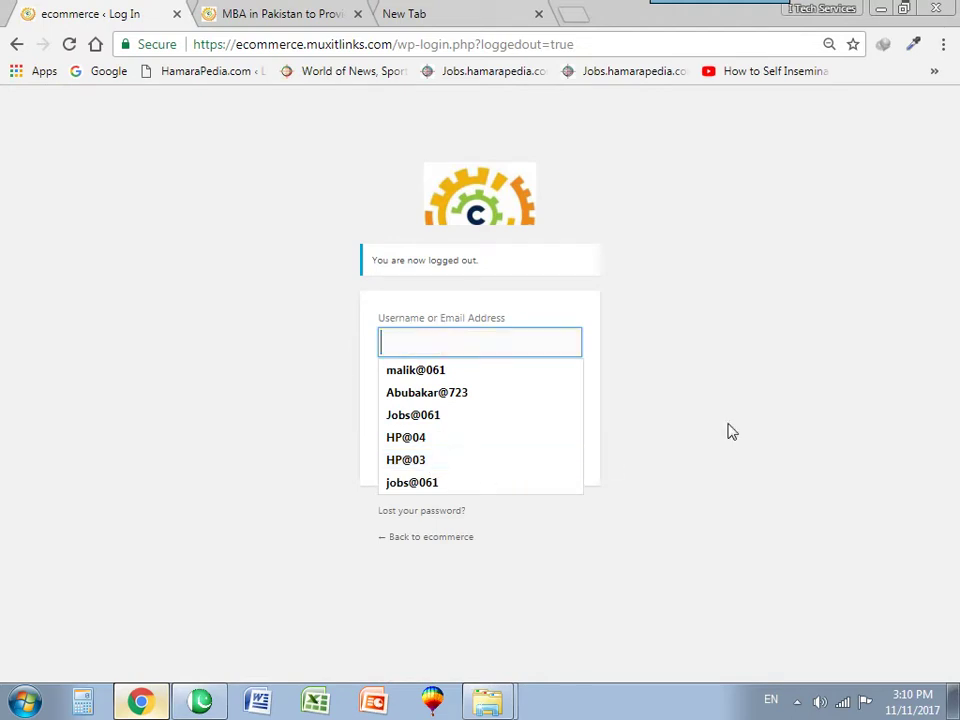
type("E")
key("Down")
key("Tab")
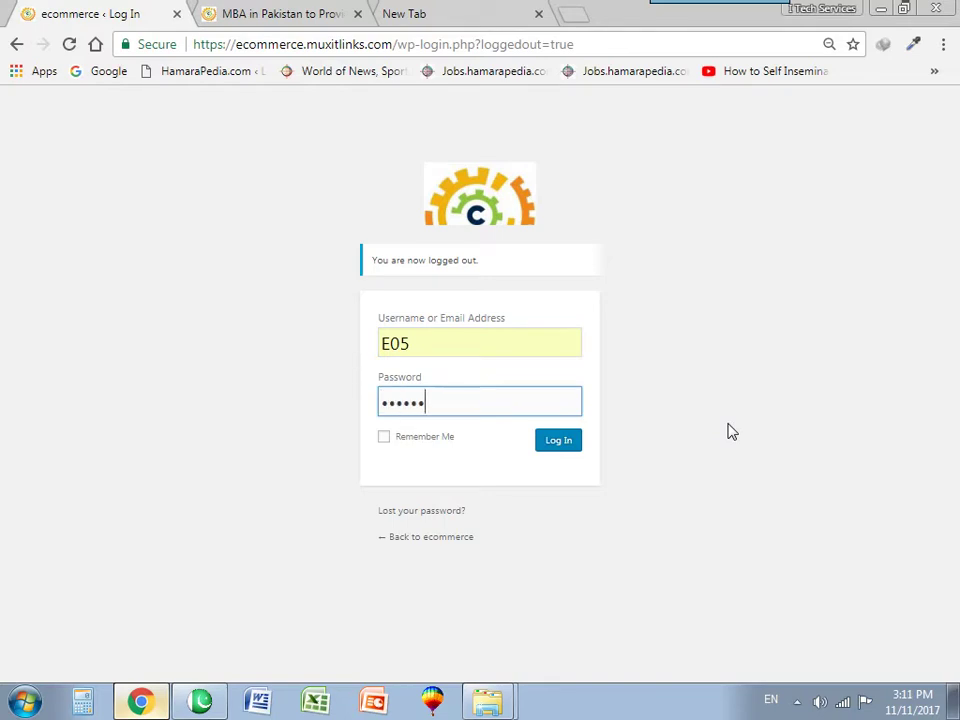
key("Return")
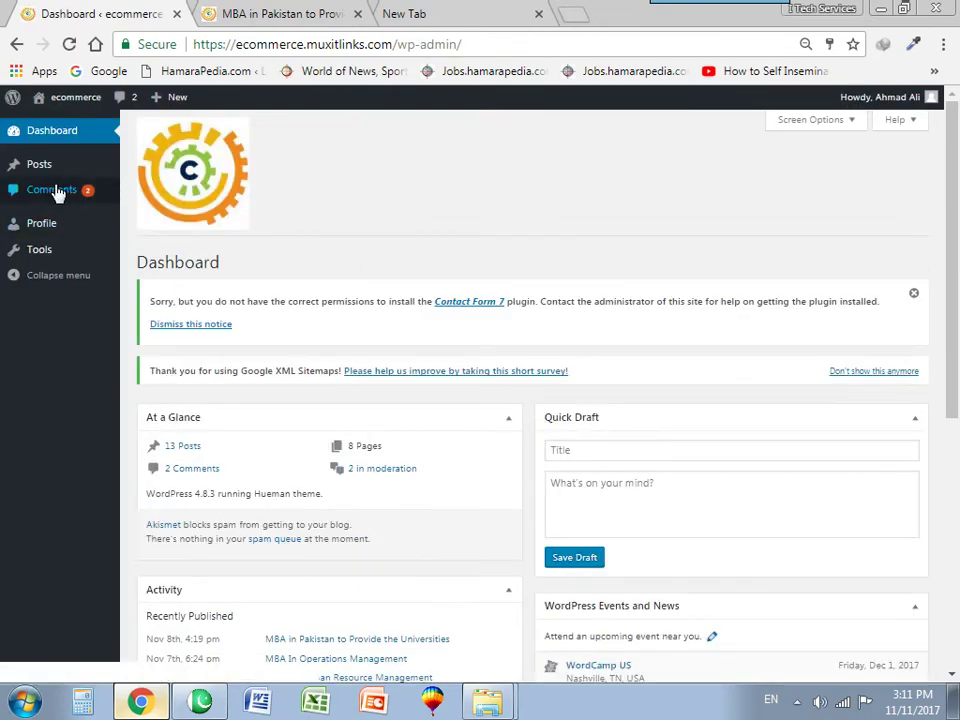
Step: Open All Posts and open the first post's View link in a new tab
mouse_move(44, 170)
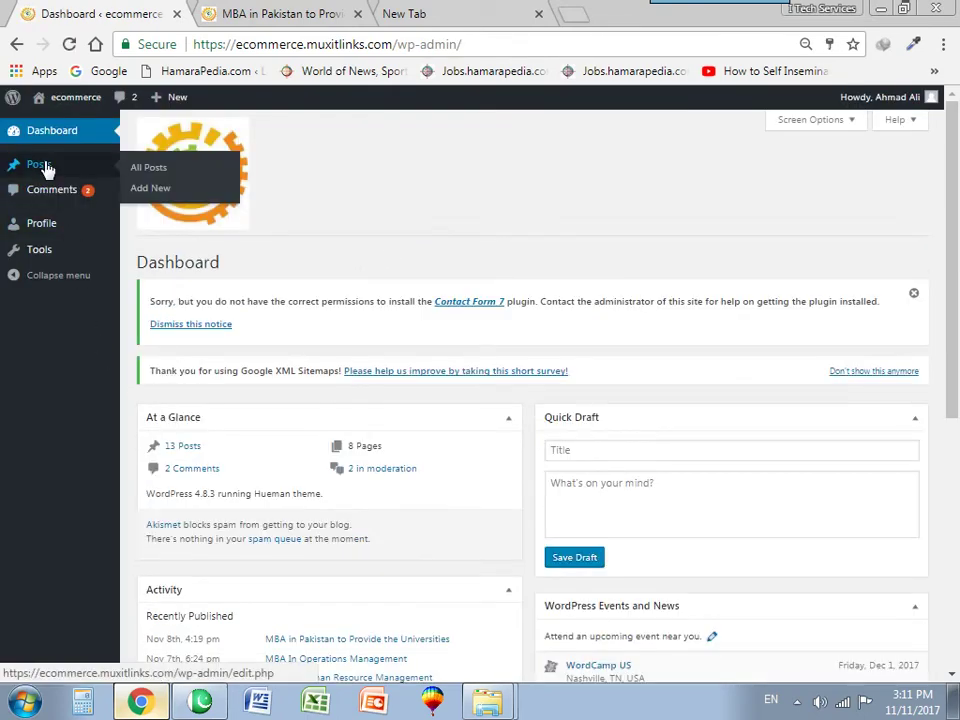
left_click(125, 171)
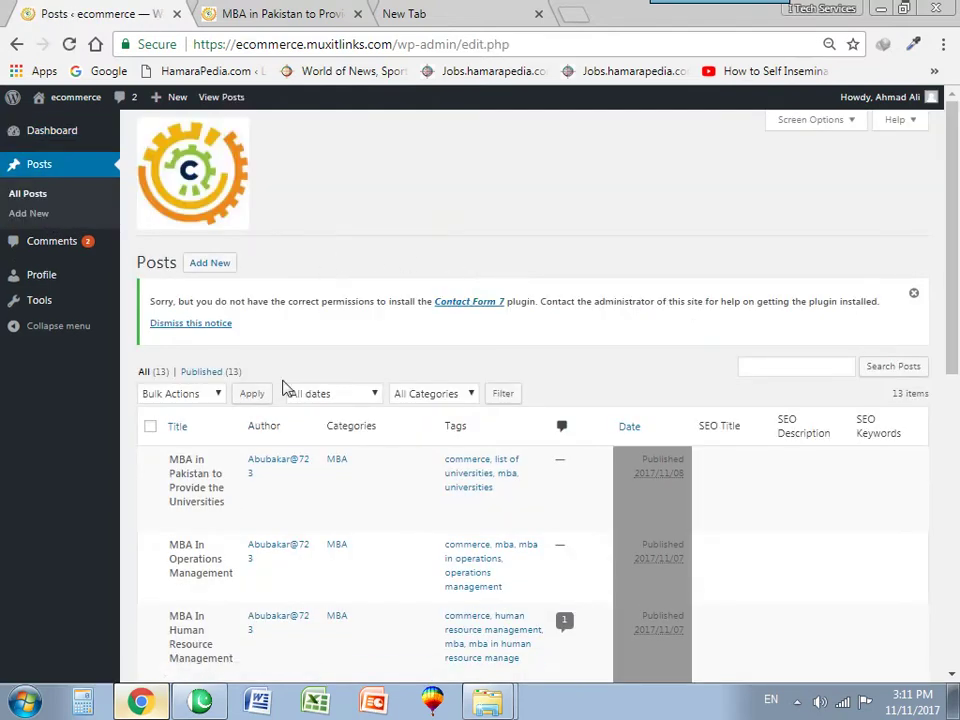
mouse_move(210, 489)
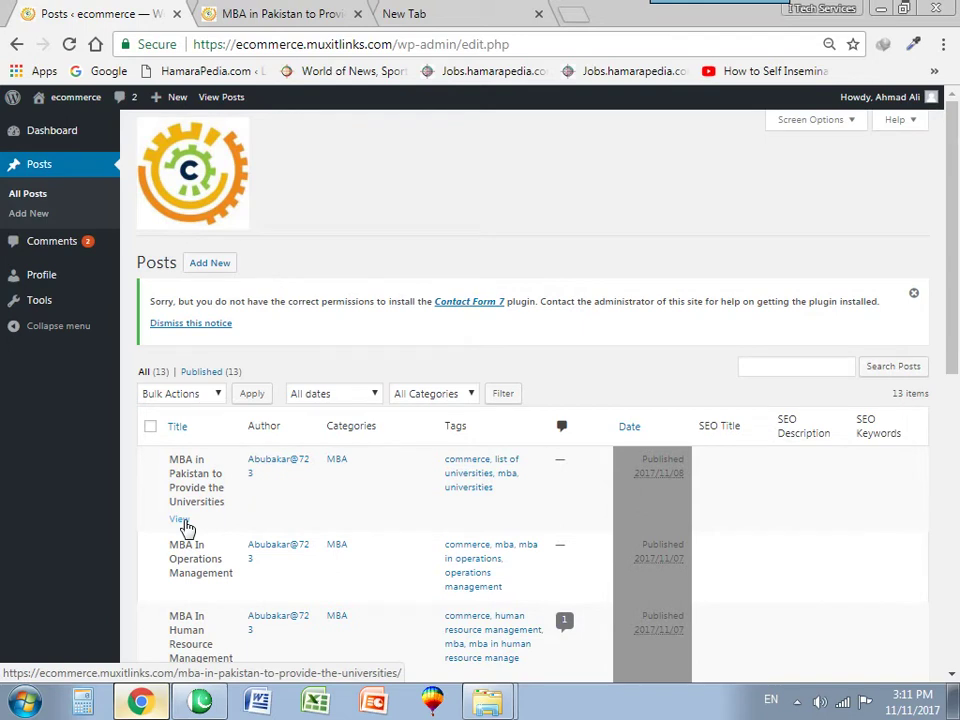
right_click(185, 527)
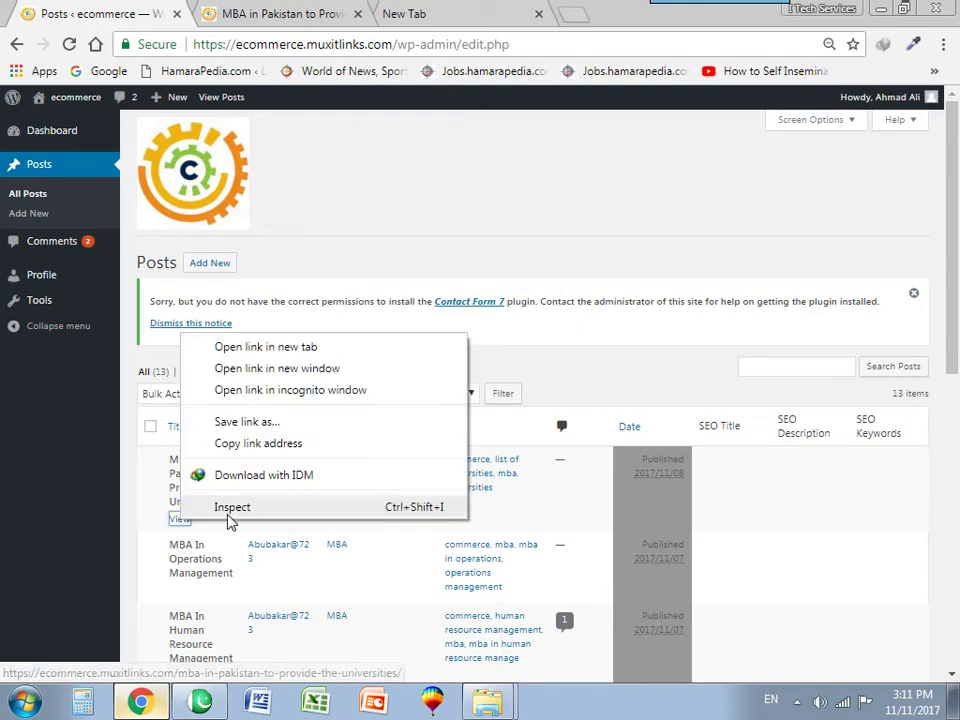
left_click(231, 346)
Step: Look over the MBA in Pakistan post in its tab, then close it
scroll(378, 449, "down", 5)
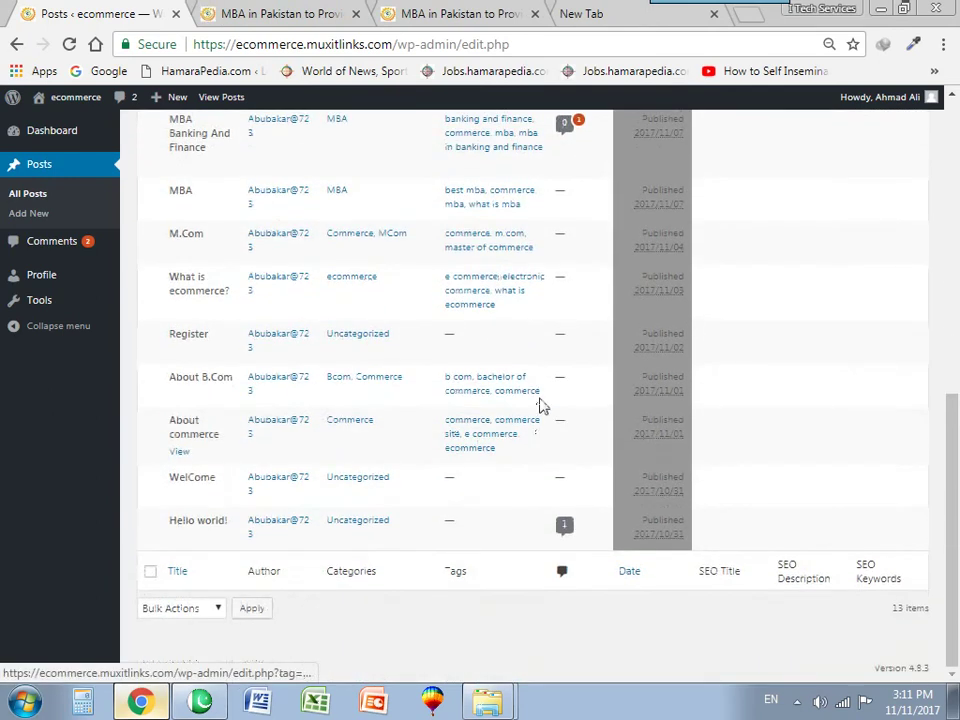
scroll(548, 370, "up", 4)
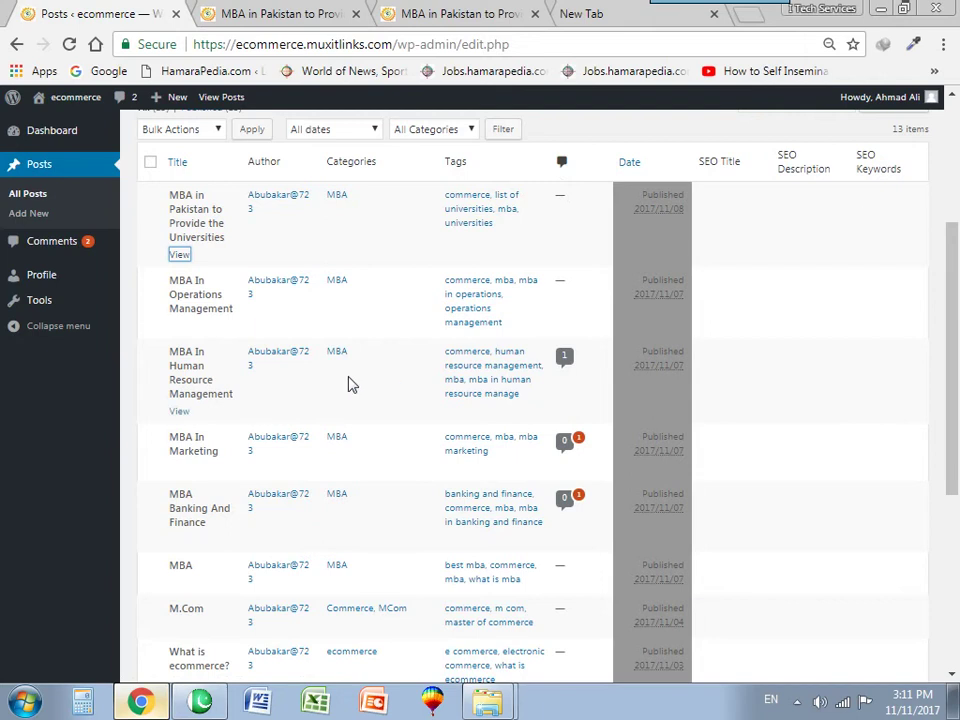
scroll(349, 383, "down", 4)
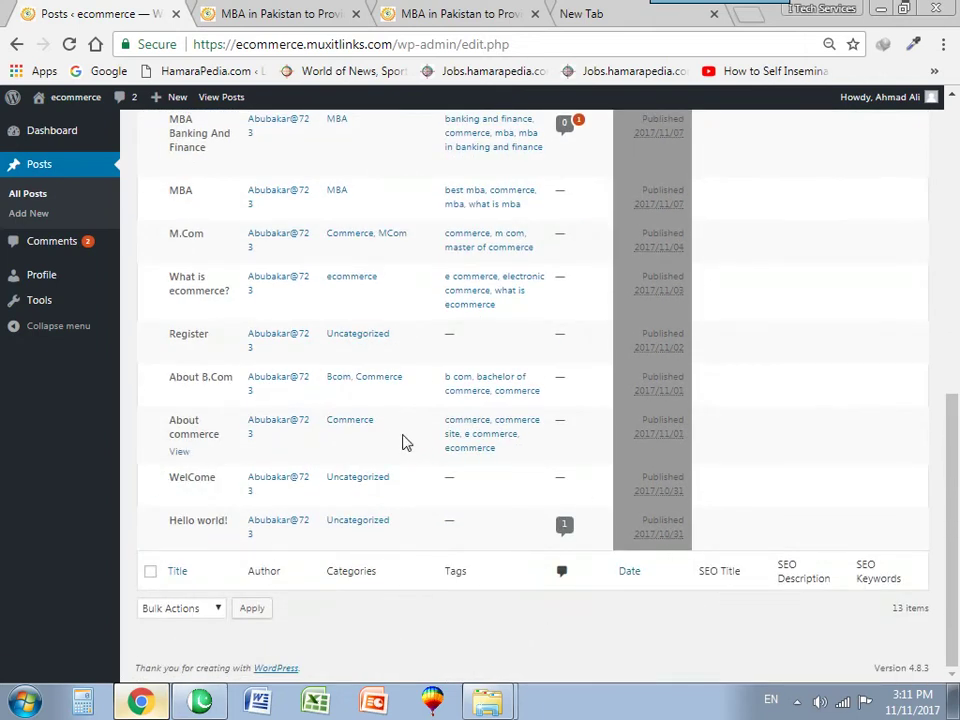
left_click(250, 12)
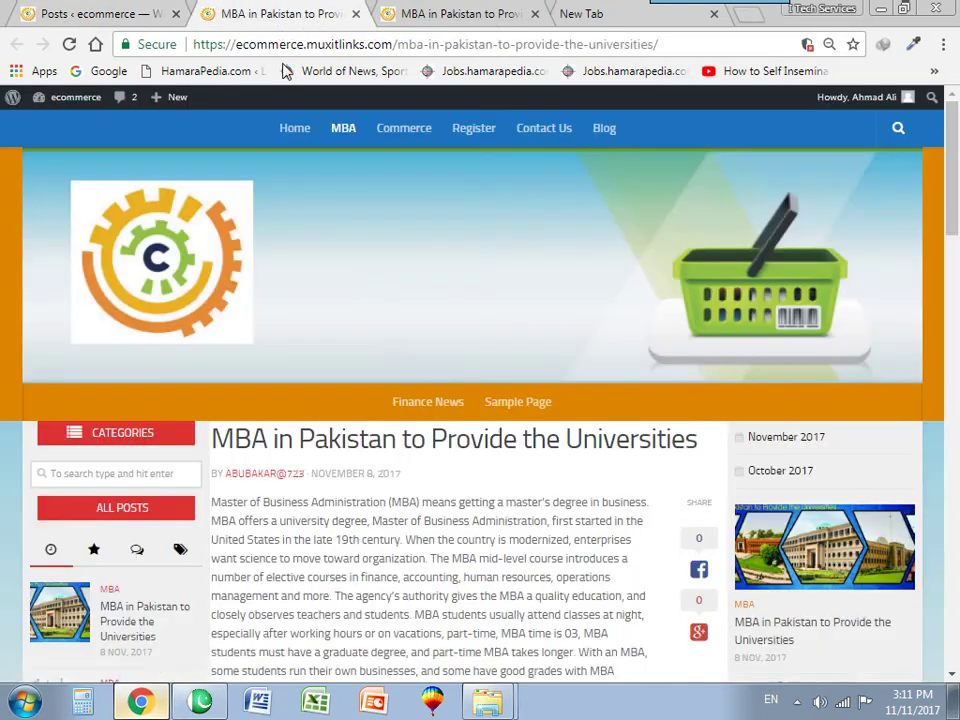
scroll(530, 378, "down", 15)
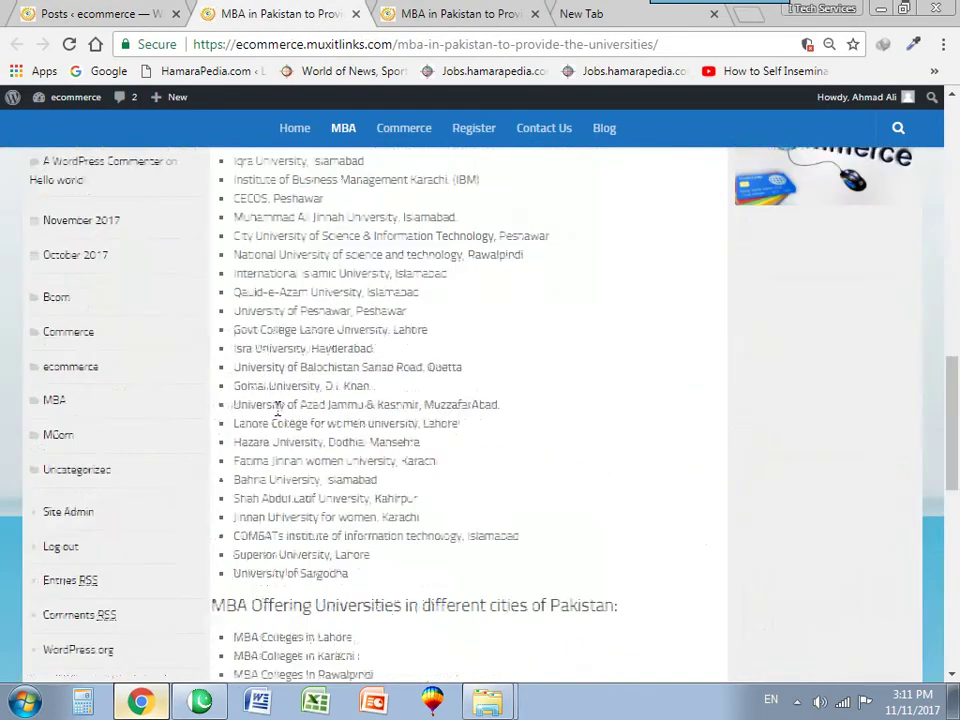
left_click(356, 13)
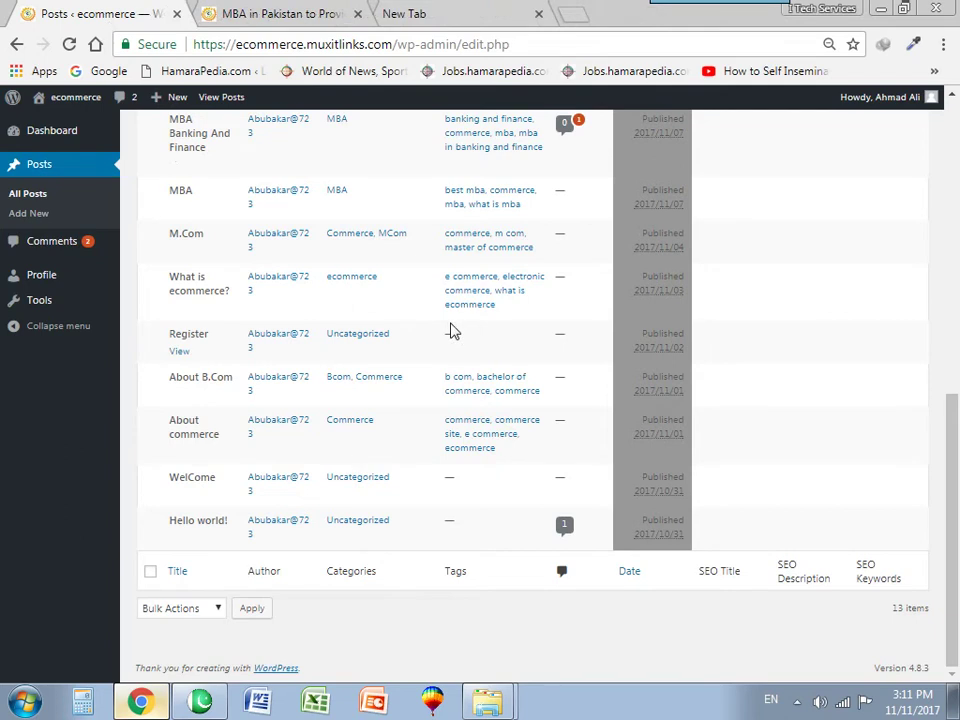
scroll(315, 375, "up", 7)
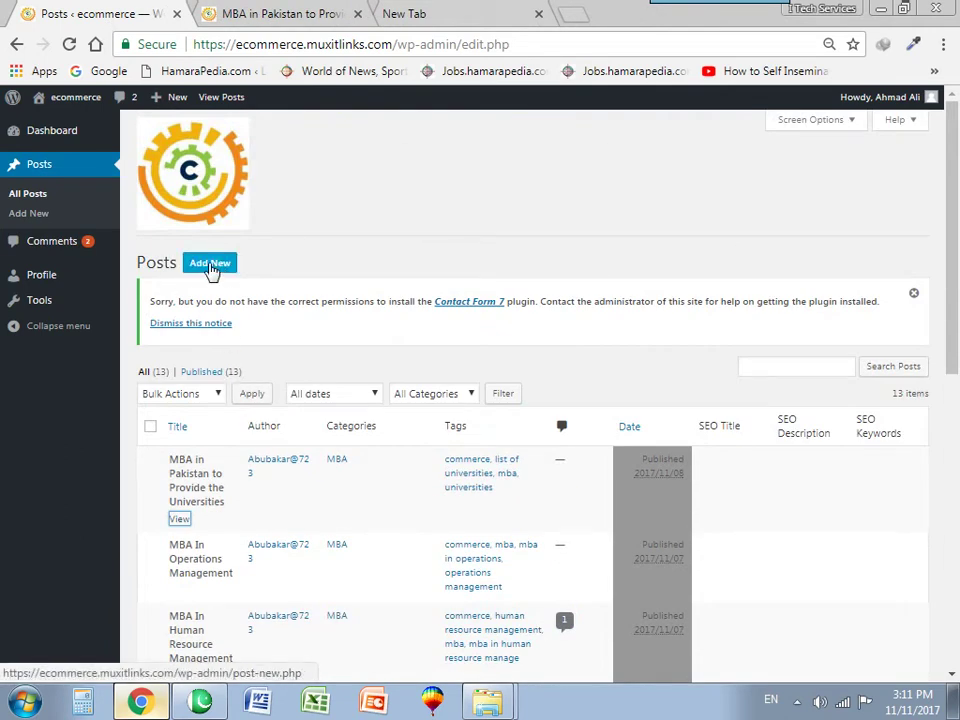
Step: Create a new post titled 'Test1' with body text 'Test1' and submit it for review
left_click(210, 265)
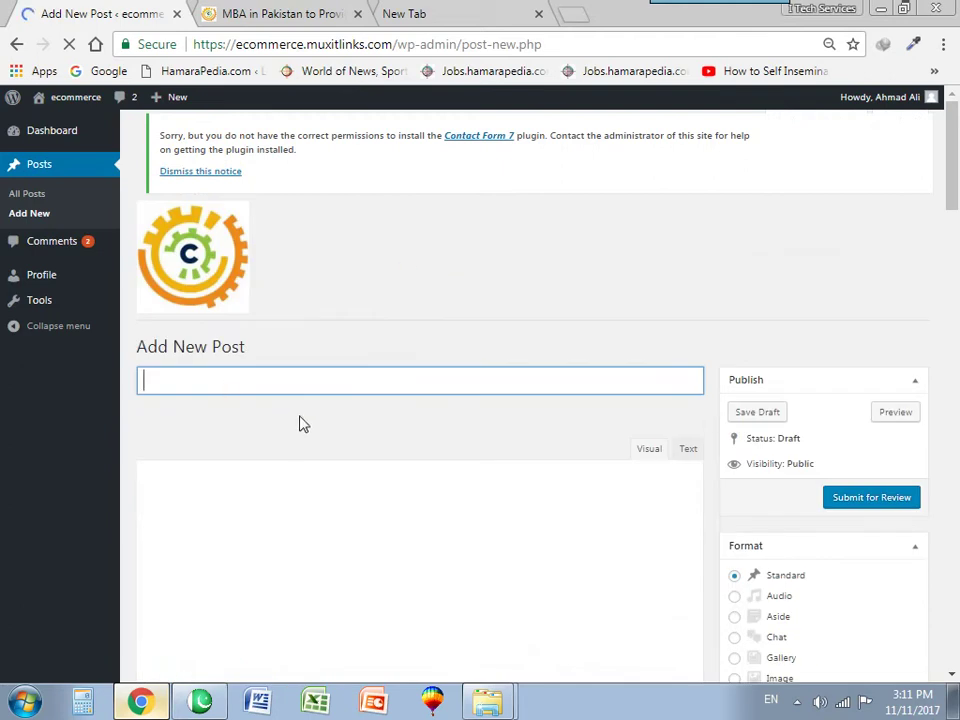
type("Test1")
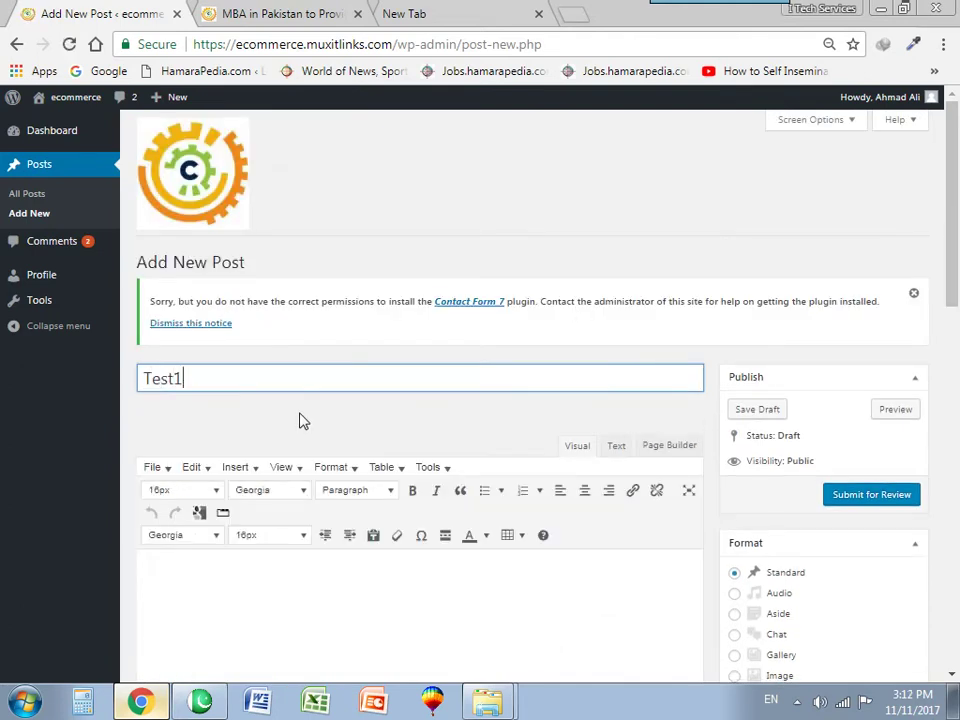
key("ctrl+a")
key("ctrl+c")
left_click(251, 563)
key("ctrl+v")
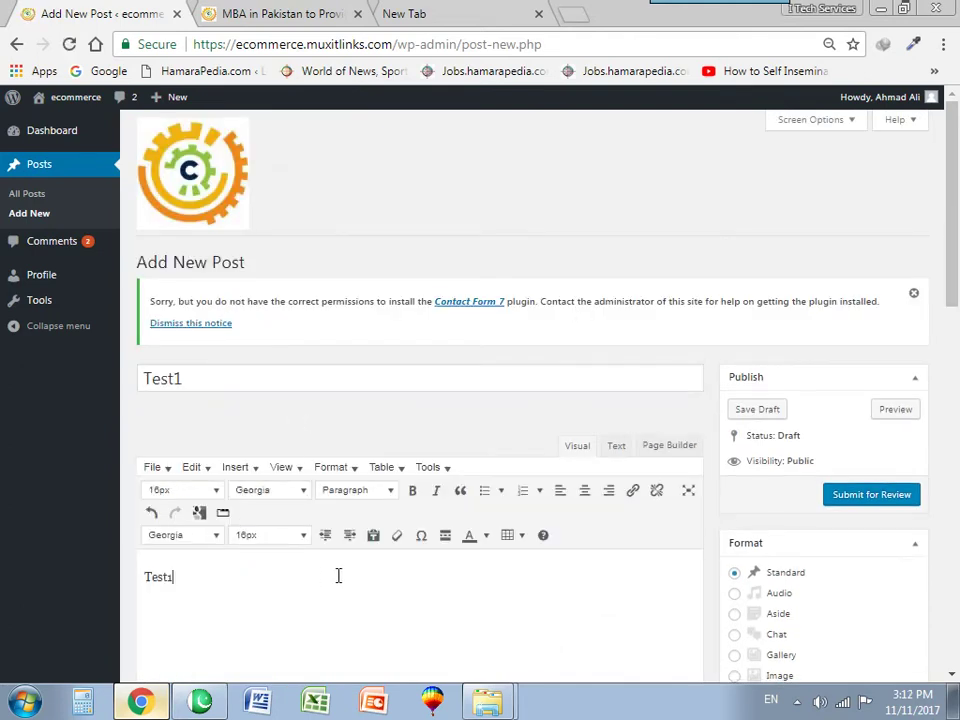
left_click(870, 502)
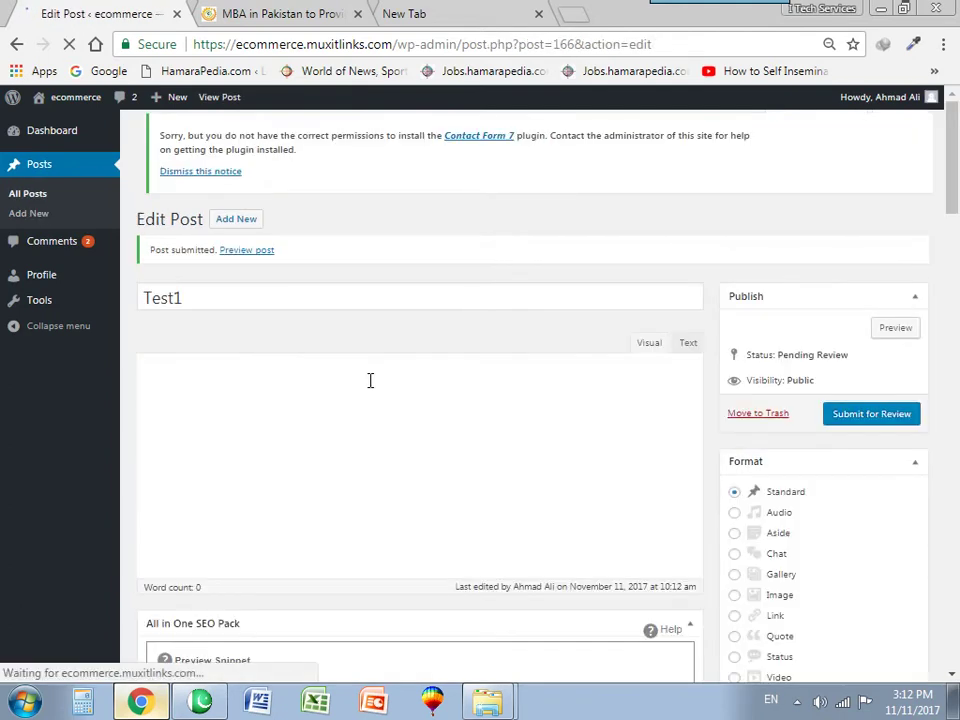
Step: Open the Test1 post preview in a new tab, look it over, then close it
right_click(248, 371)
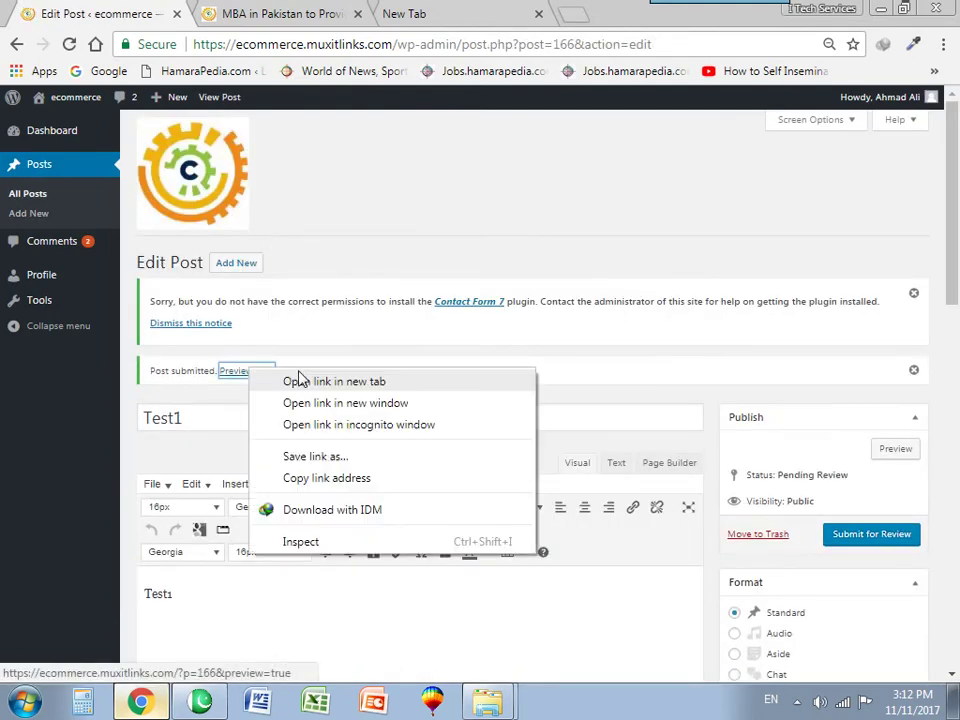
left_click(316, 381)
left_click(285, 10)
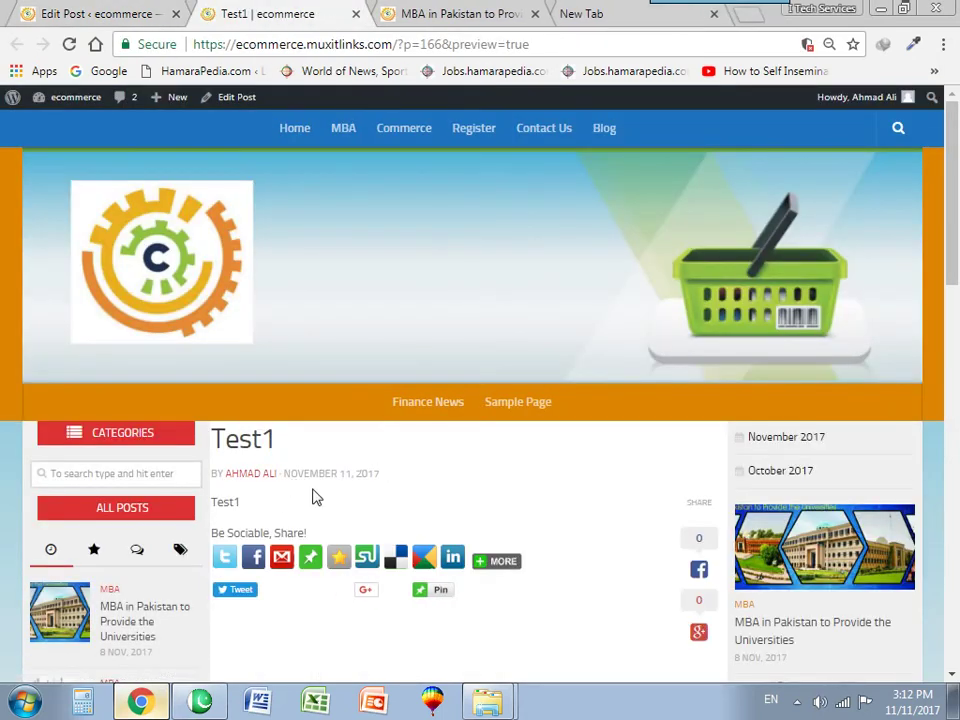
scroll(407, 443, "down", 4)
scroll(336, 439, "up", 4)
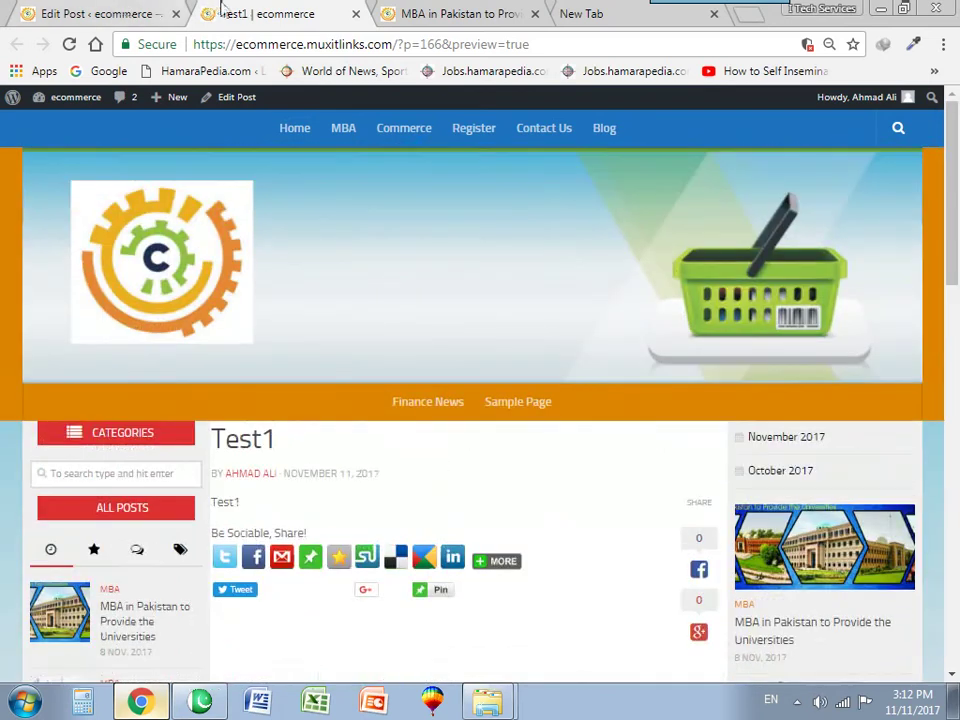
left_click(355, 14)
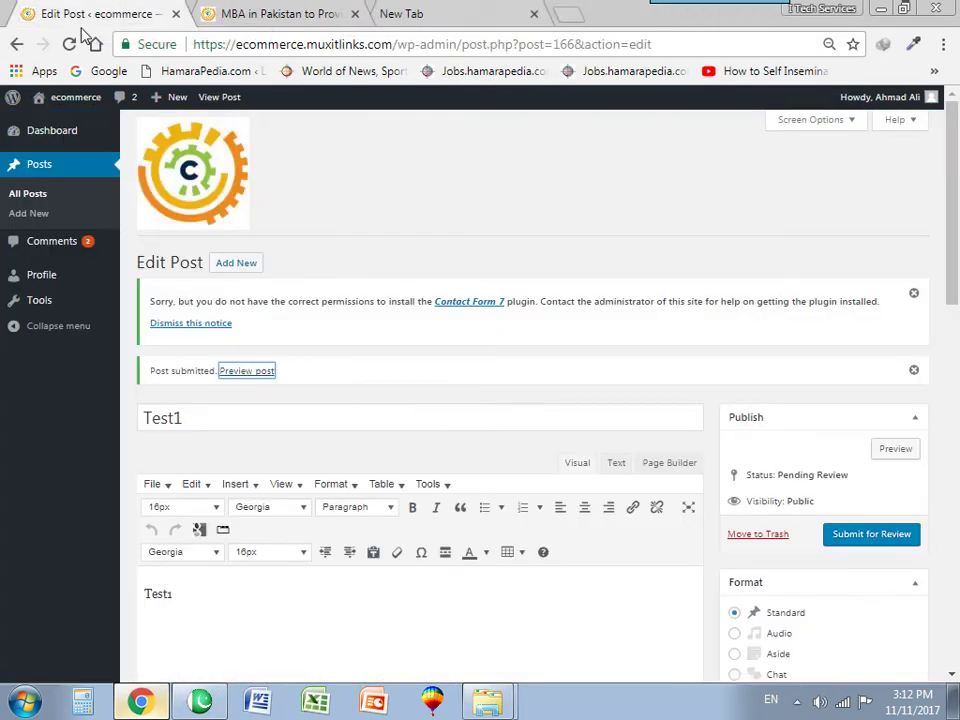
Step: From All Posts, search for 'test' to list five matches, including the pending Test1
left_click(30, 195)
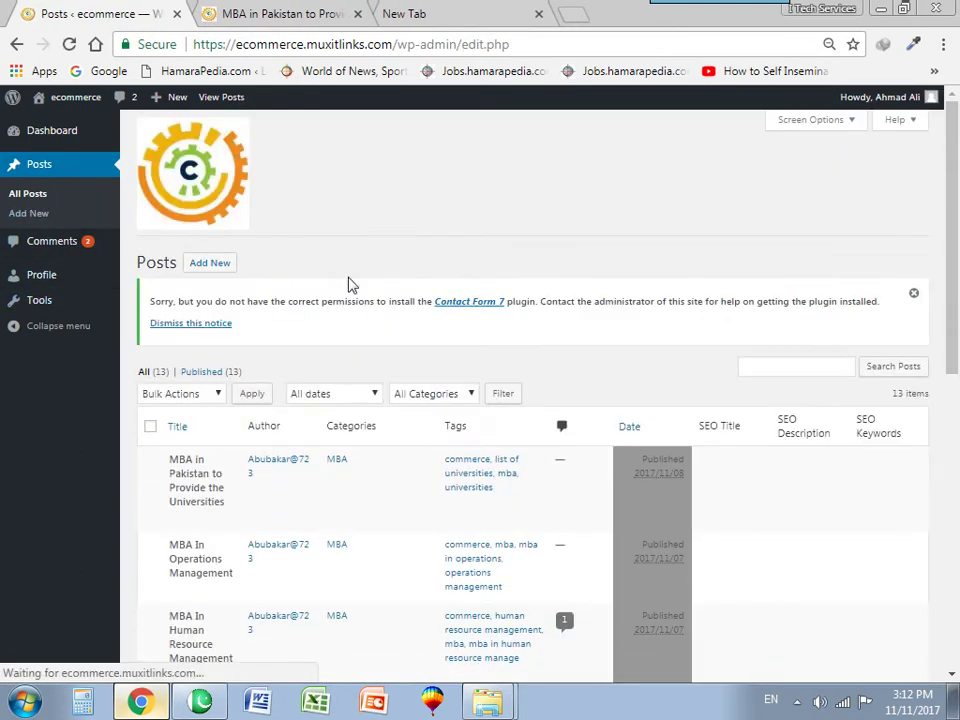
scroll(265, 480, "down", 3)
scroll(265, 478, "down", 9)
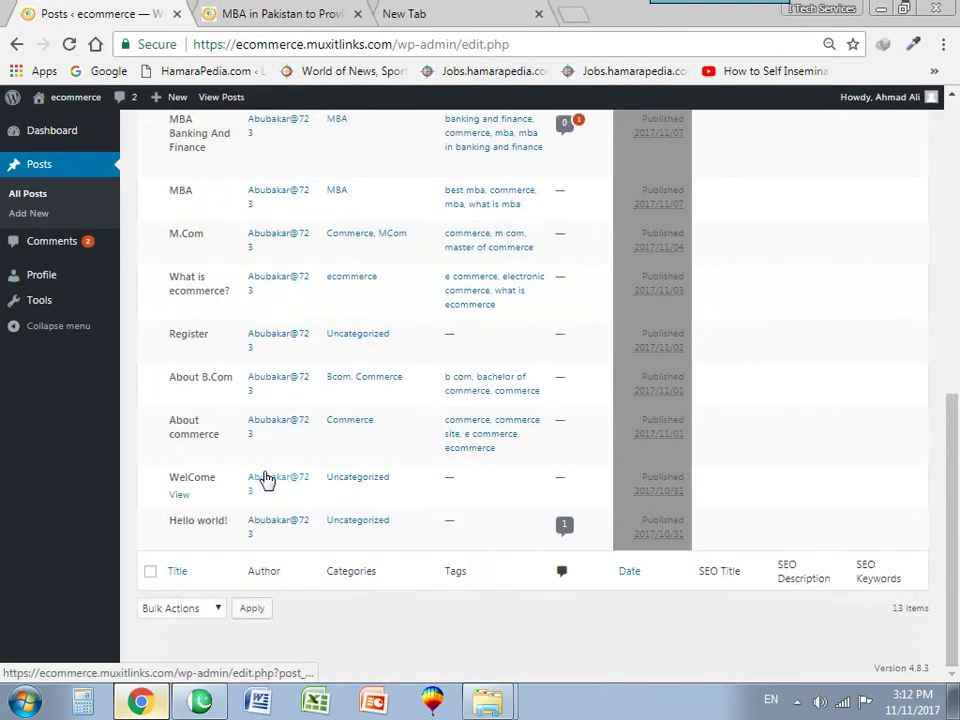
scroll(300, 440, "up", 12)
left_click(776, 367)
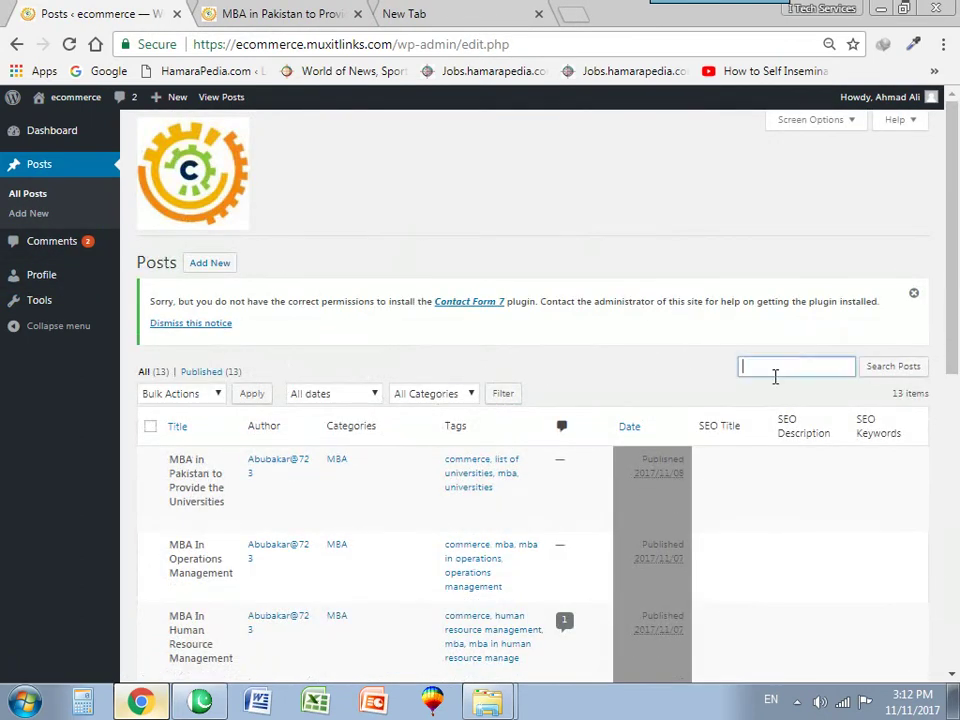
left_click(68, 44)
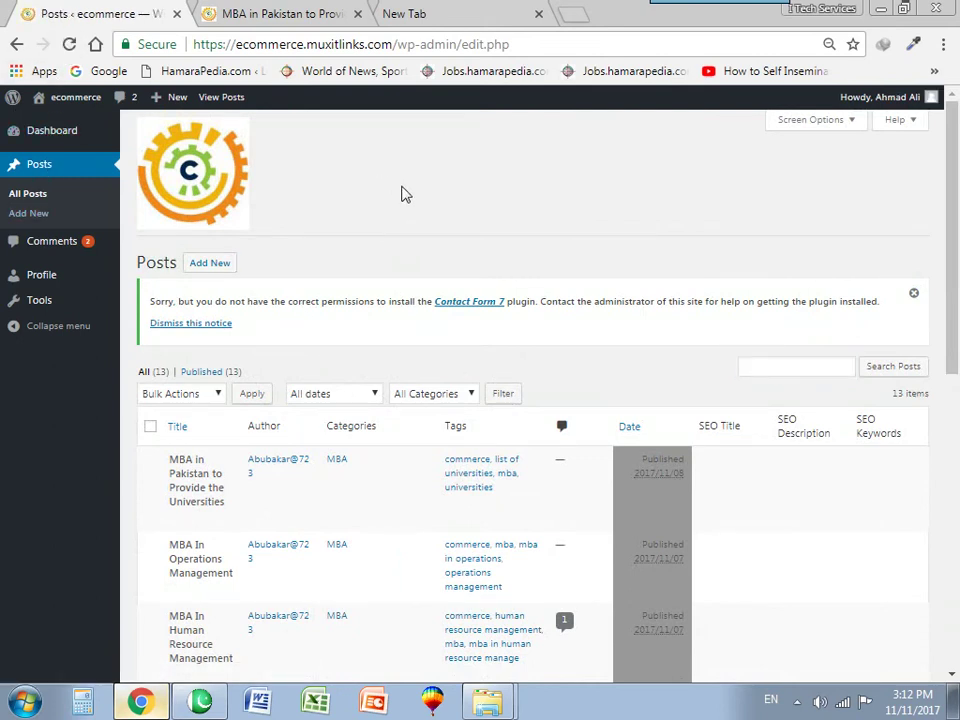
left_click(795, 368)
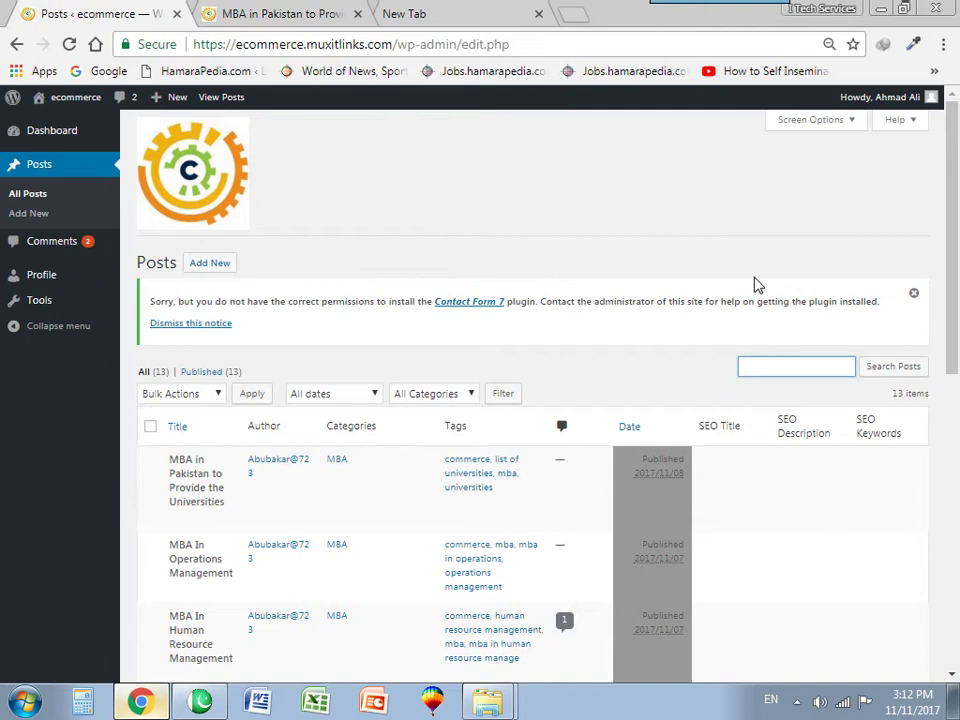
type("test")
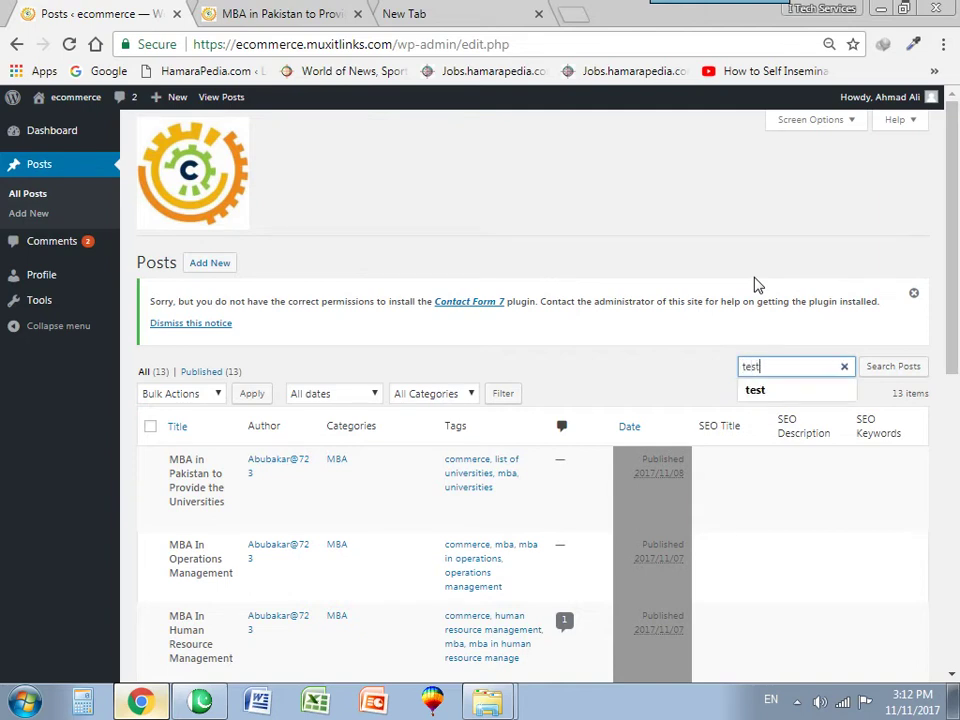
key("Return")
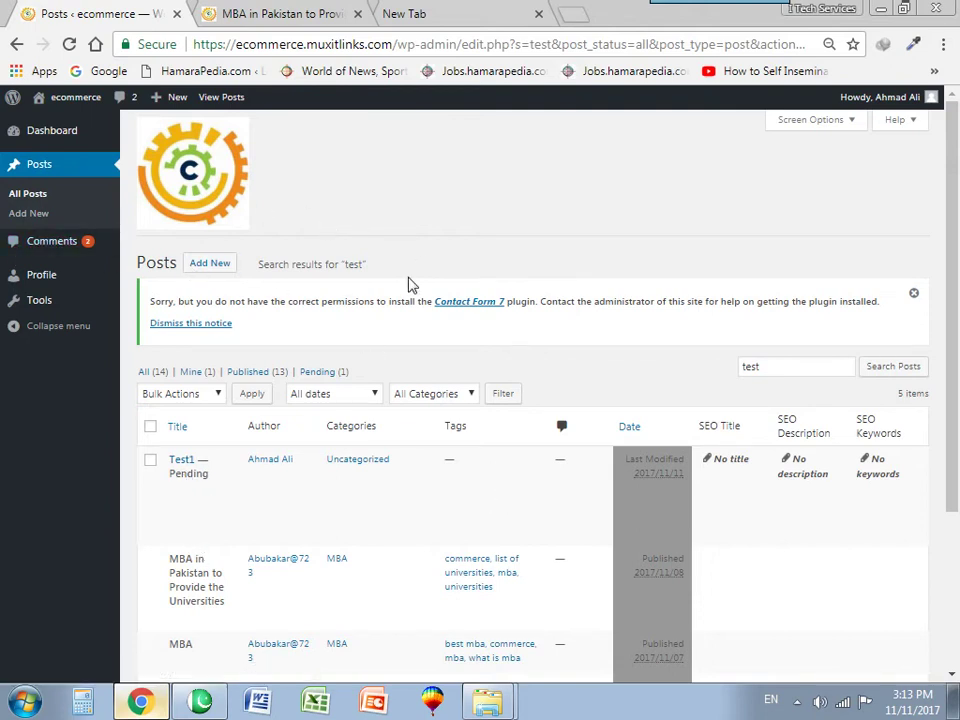
Step: Sign out of the contributor account and log in as the administrator
mouse_move(864, 98)
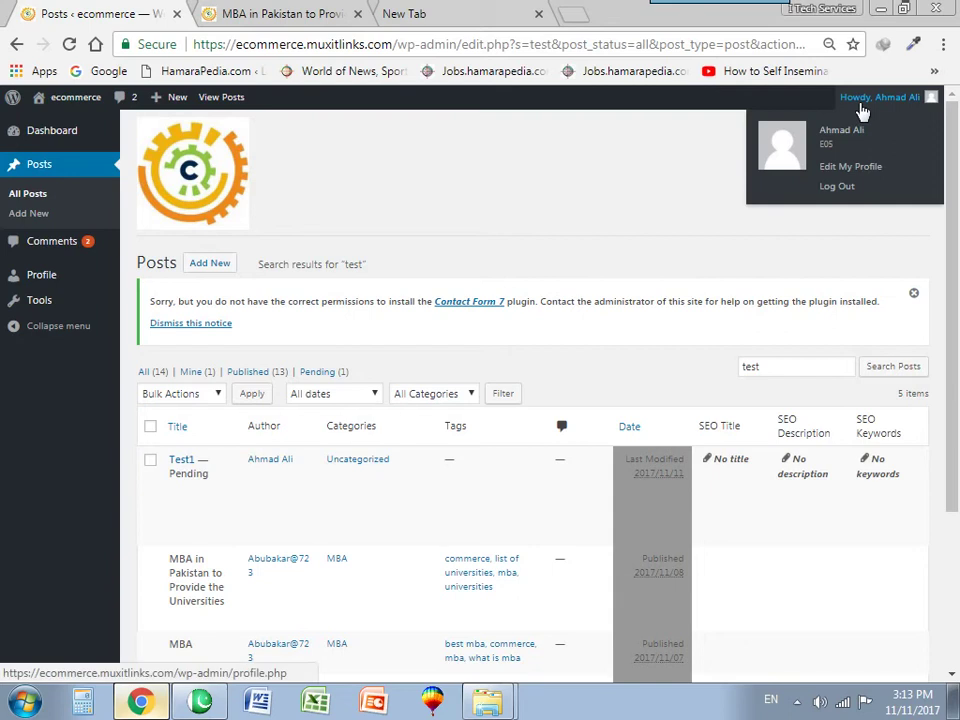
left_click(837, 187)
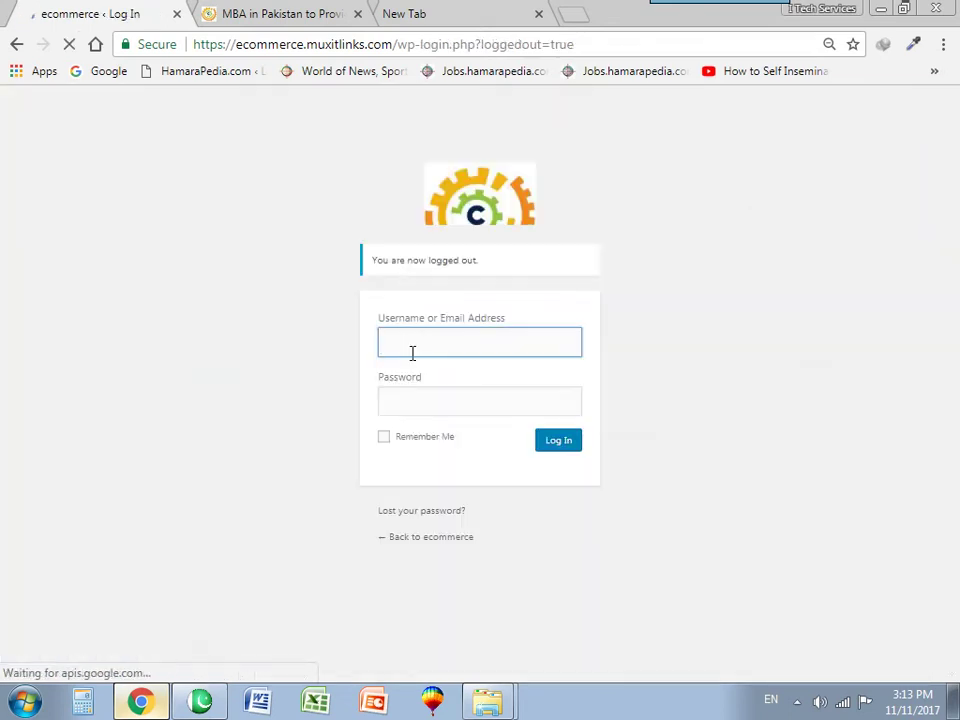
left_click(411, 352)
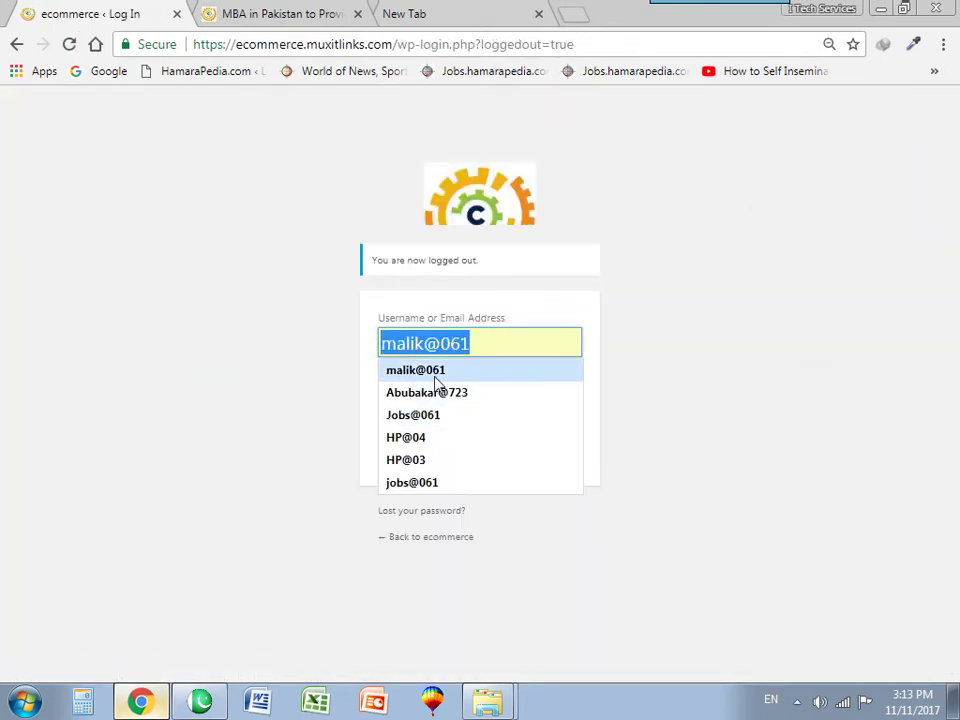
left_click(433, 400)
key("Tab")
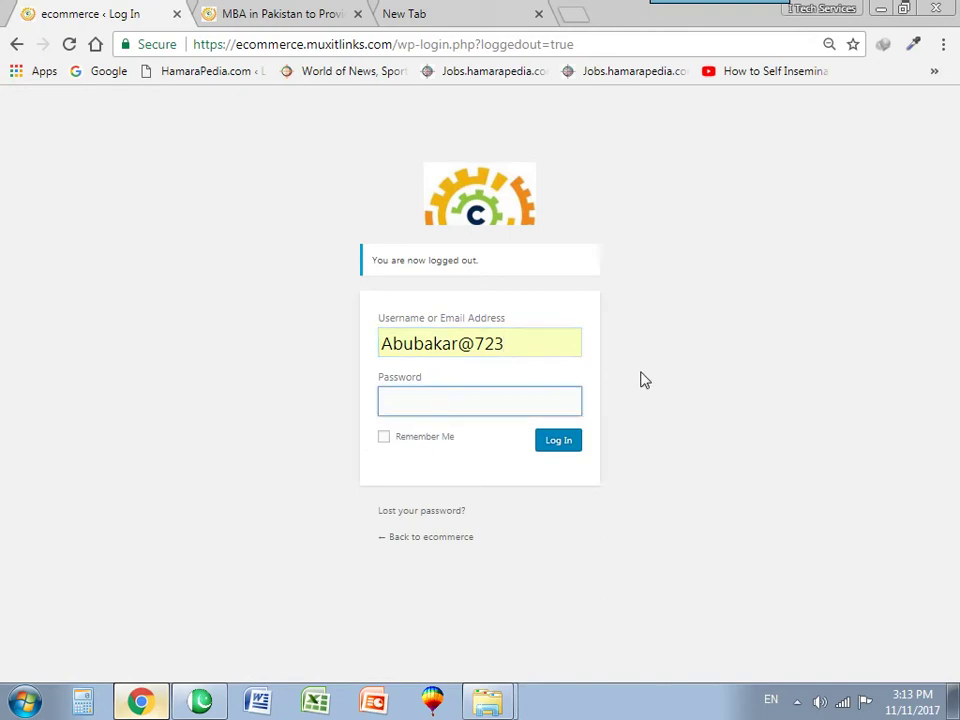
type("•••••••")
key("Return")
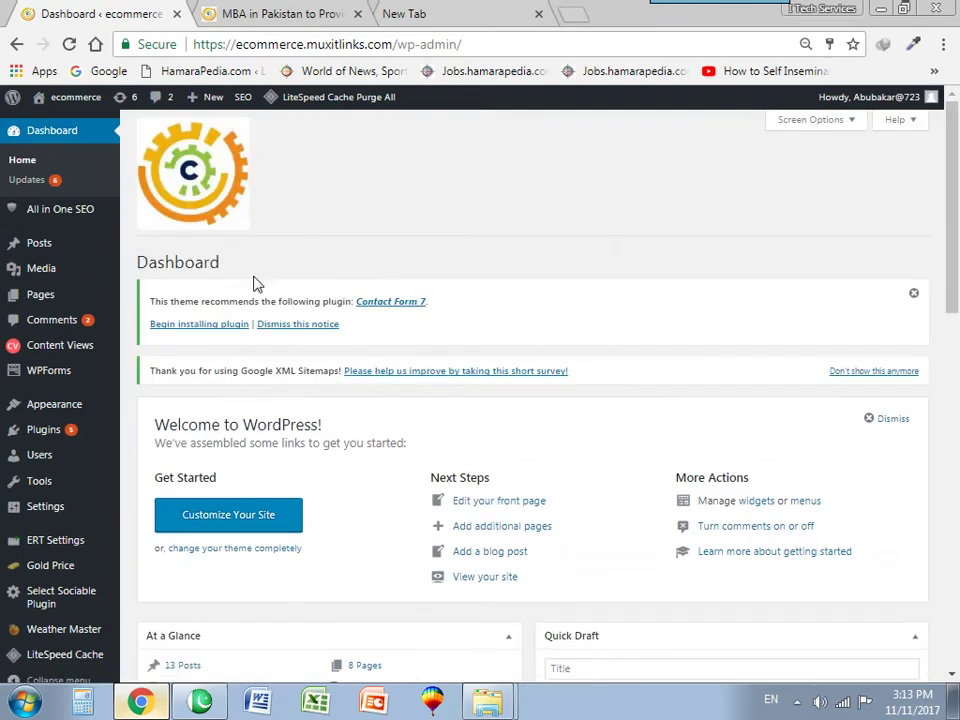
Step: Change the contributor user's role to Author and save the profile
mouse_move(52, 482)
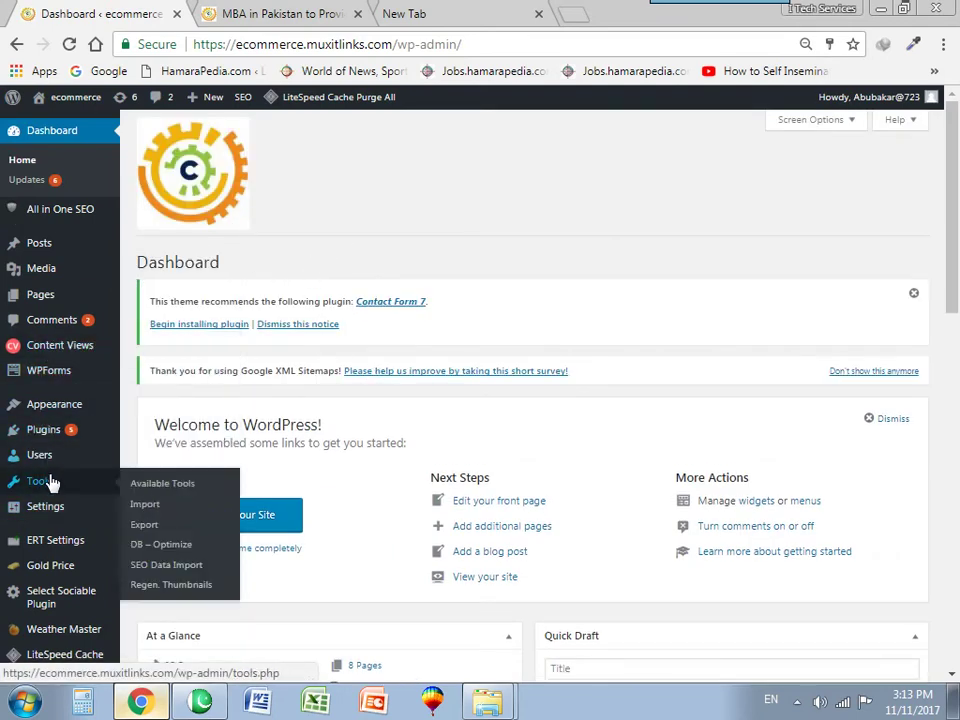
mouse_move(43, 456)
left_click(150, 478)
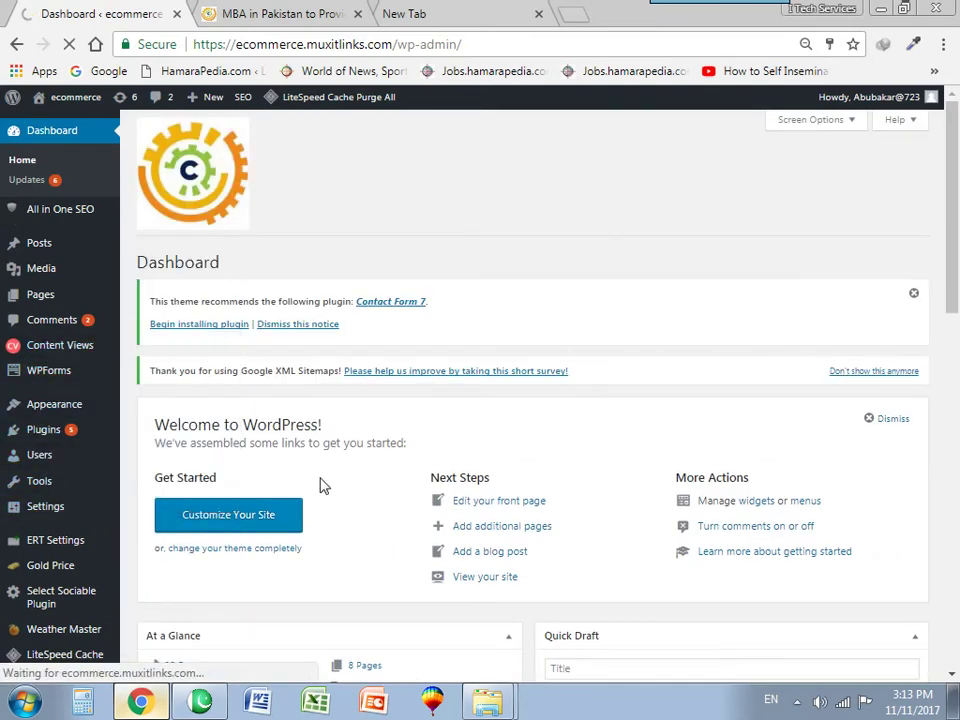
left_click(210, 503)
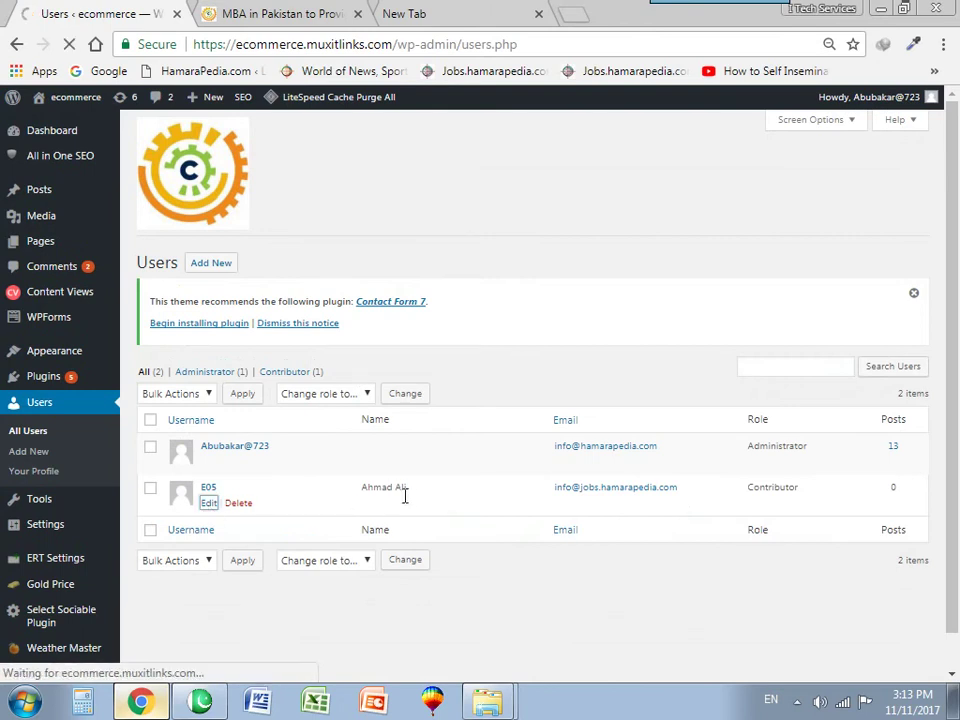
scroll(452, 461, "down", 4)
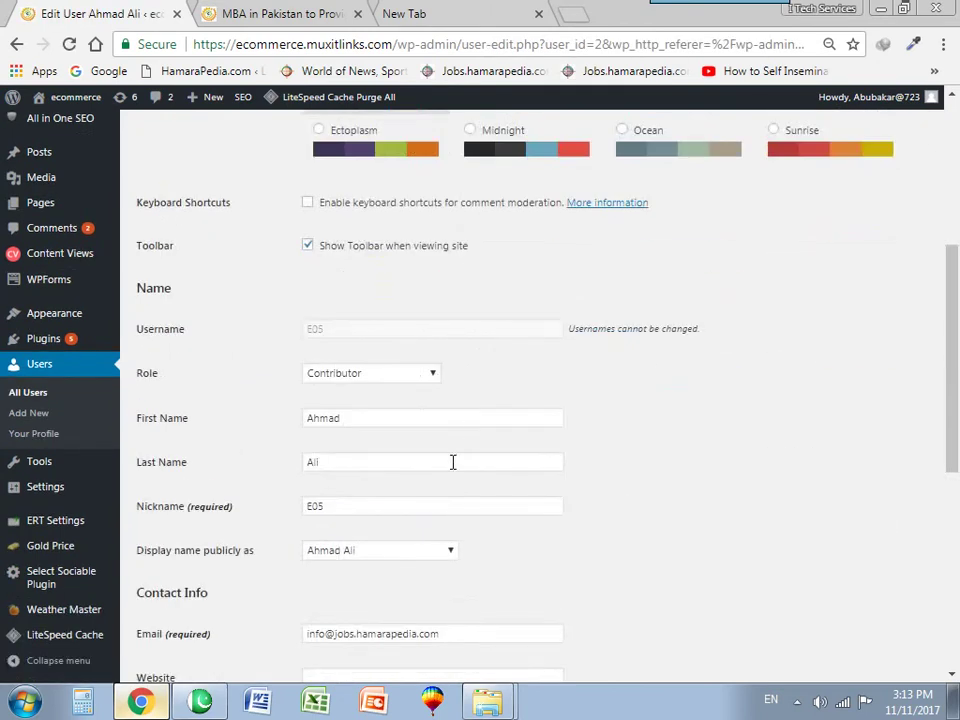
left_click(427, 376)
left_click(363, 423)
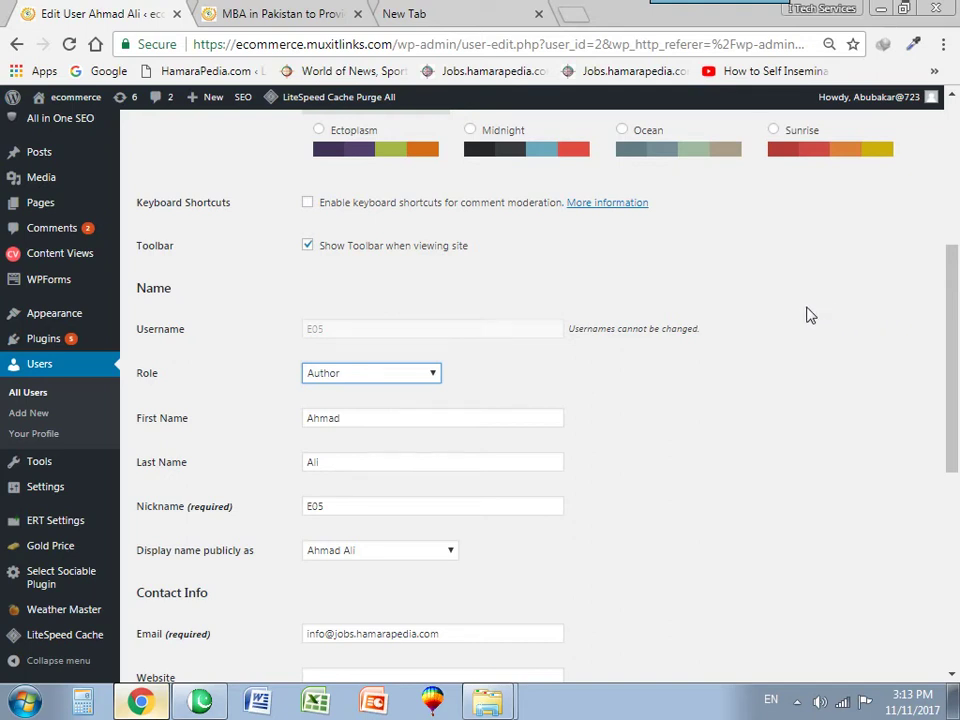
scroll(877, 252, "up", 4)
scroll(354, 482, "down", 10)
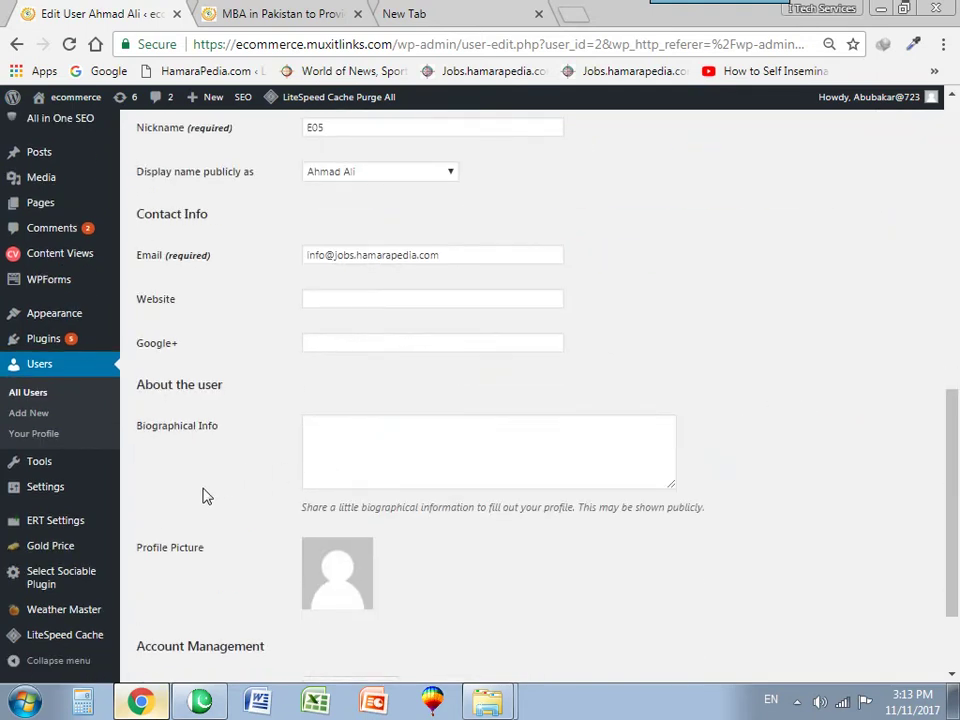
scroll(206, 497, "down", 3)
left_click(181, 614)
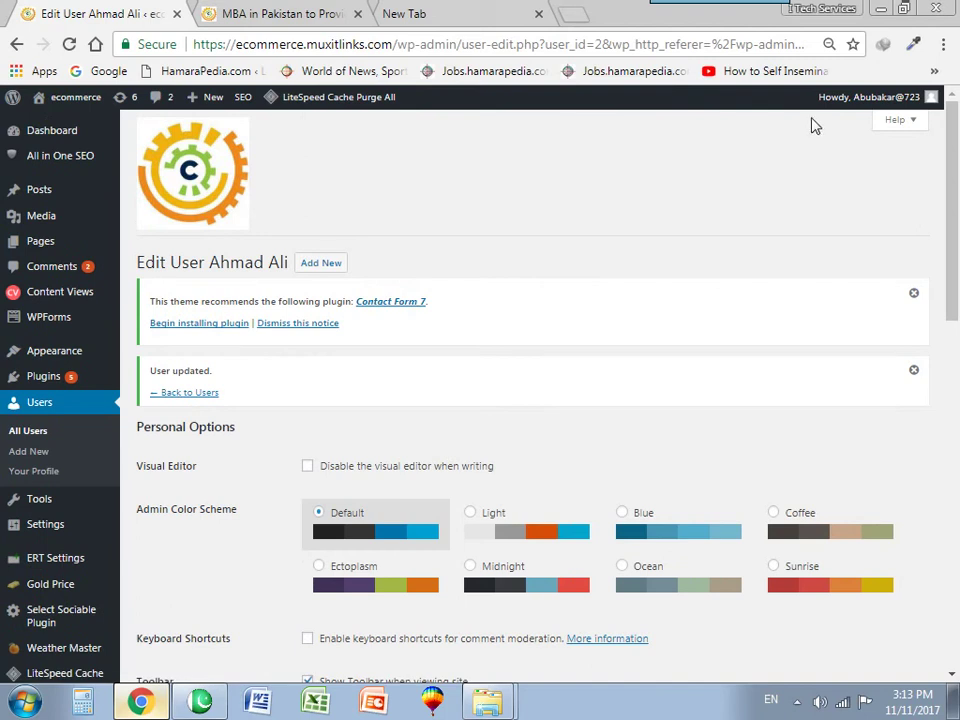
Step: Sign out of the administrator account, returning to the login page
mouse_move(836, 103)
left_click(831, 176)
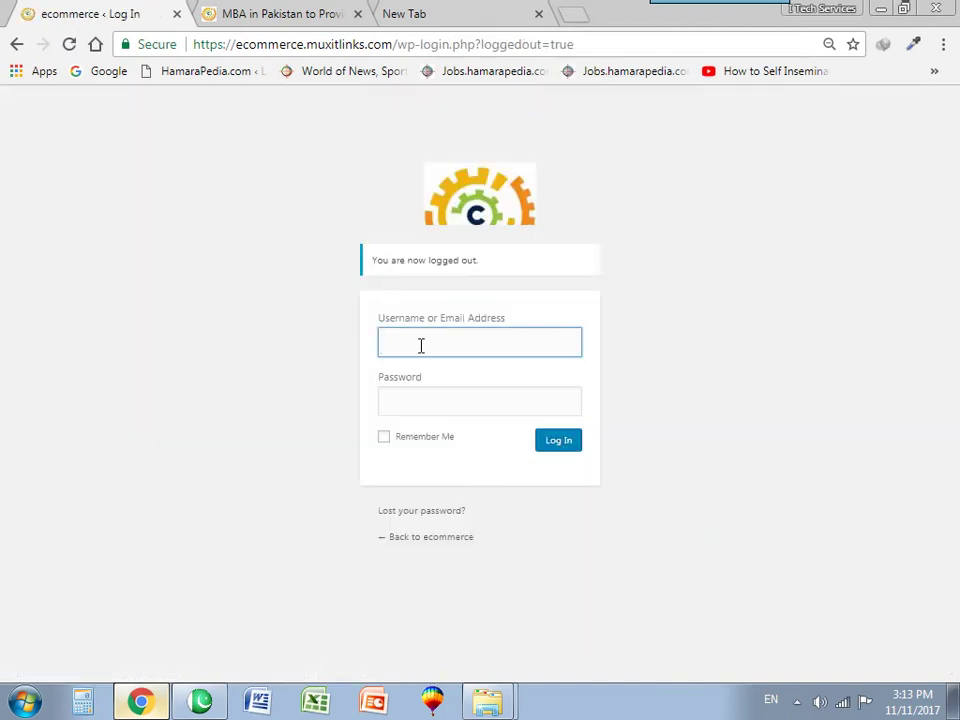
left_click(424, 350)
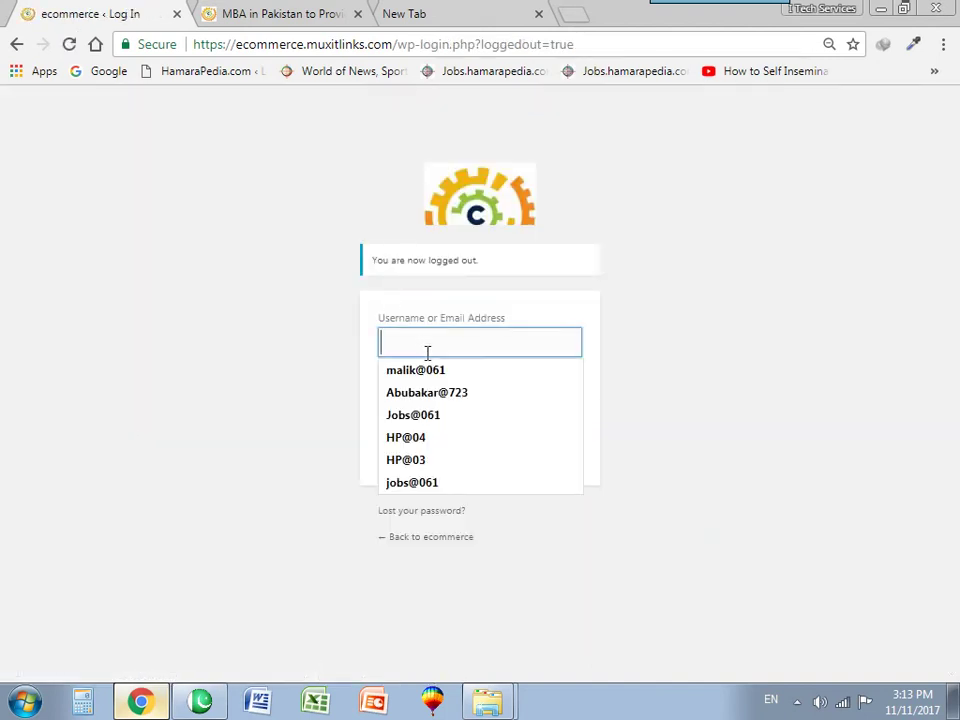
Step: Log in with the promoted author account's username and password
type("E")
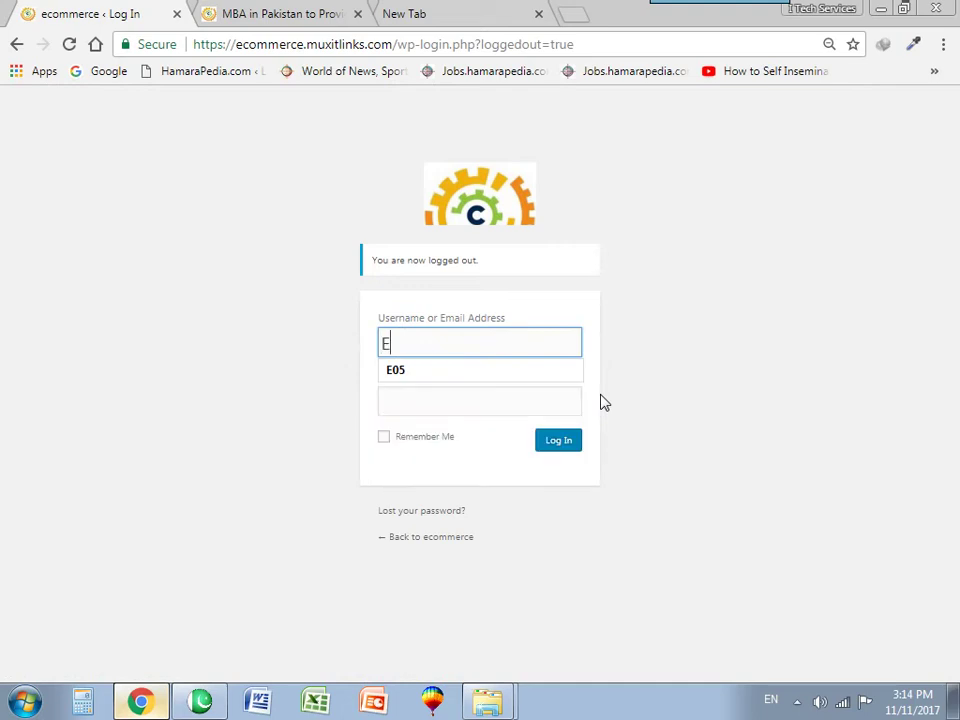
key("Down")
key("Tab")
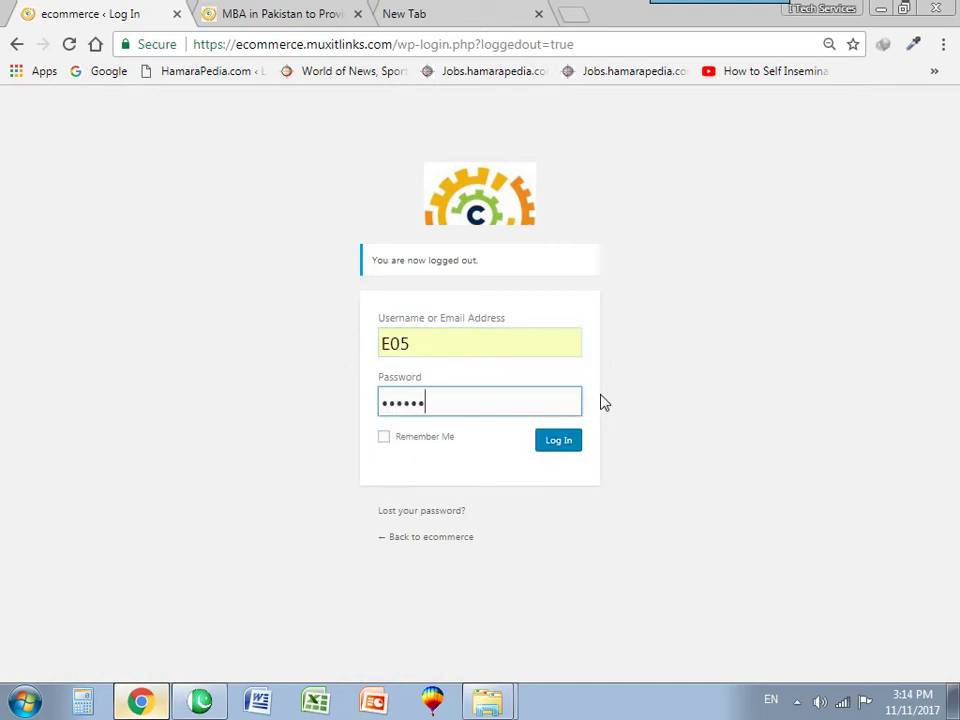
type("***")
key("Return")
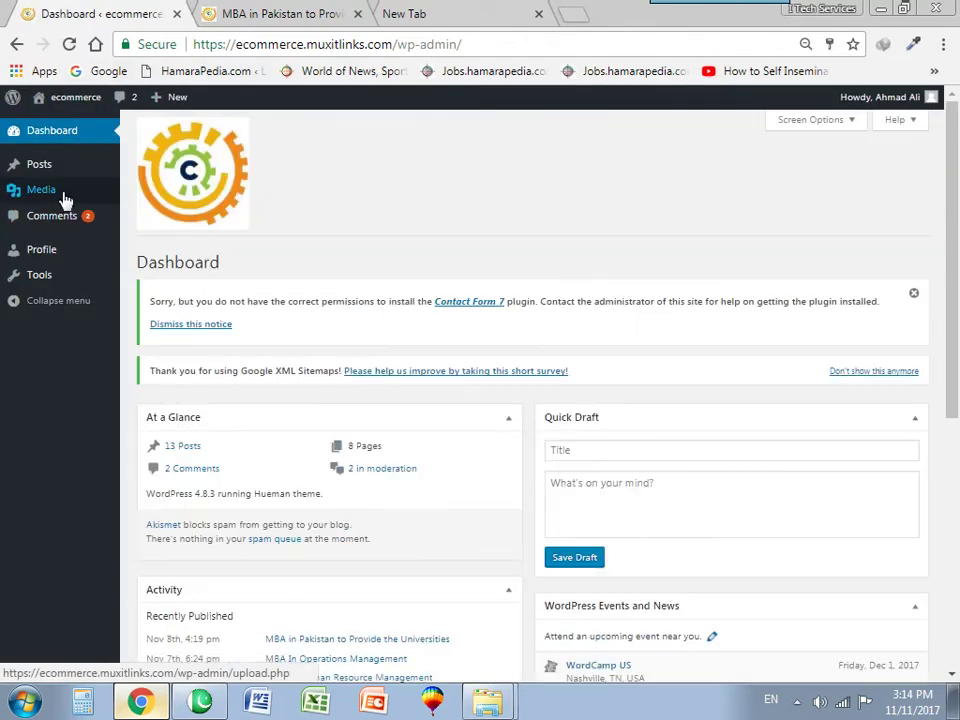
Step: Publish the pending Test1 post from All Posts, then sign out
mouse_move(100, 175)
left_click(142, 168)
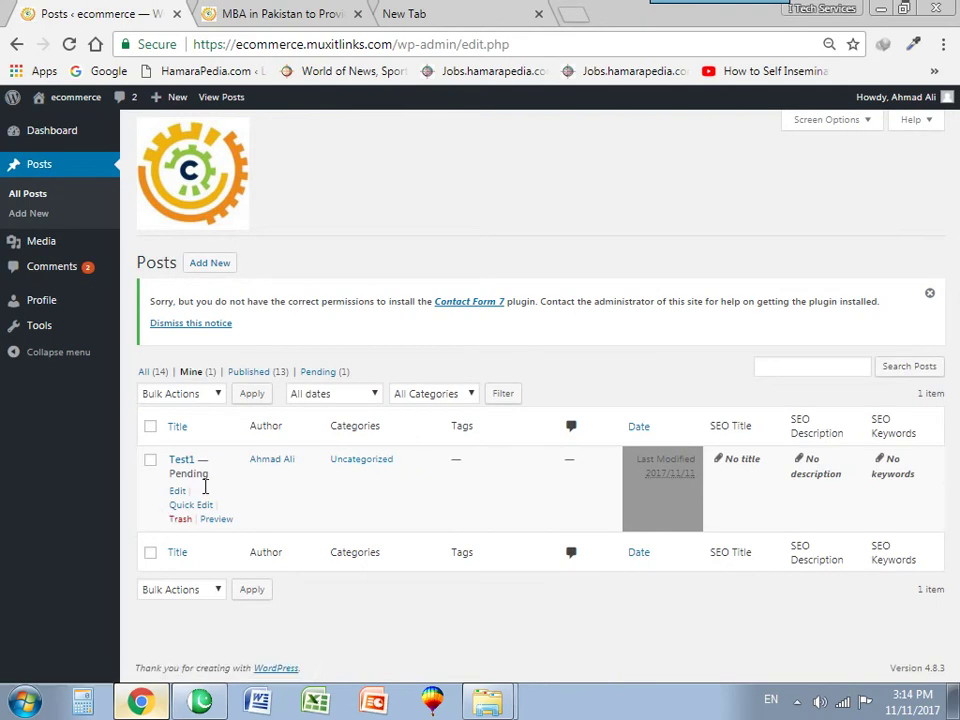
left_click(177, 491)
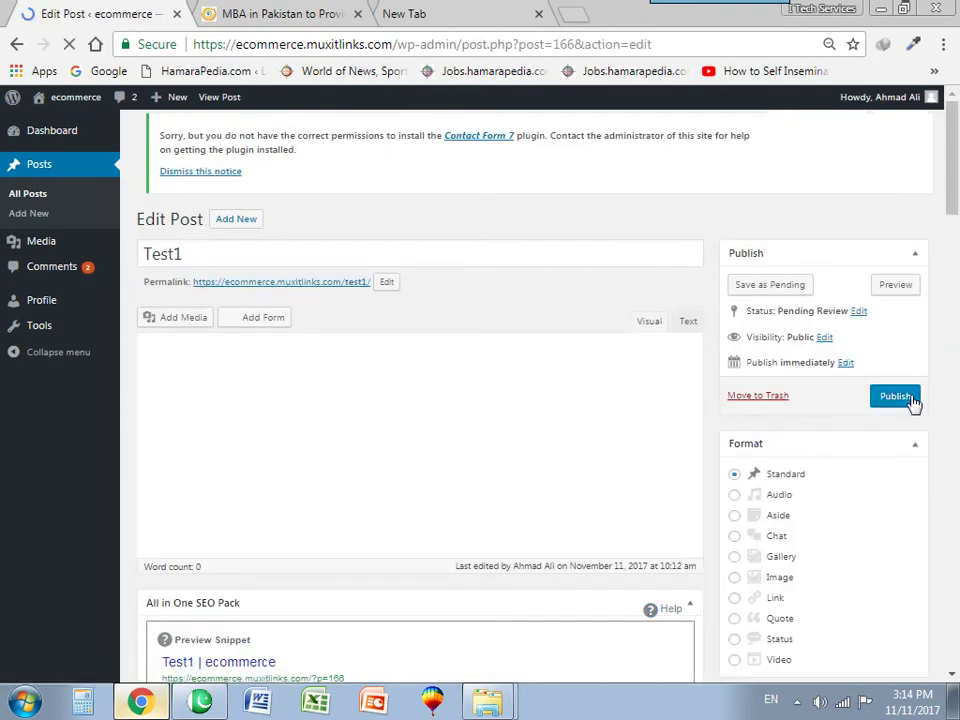
left_click(896, 522)
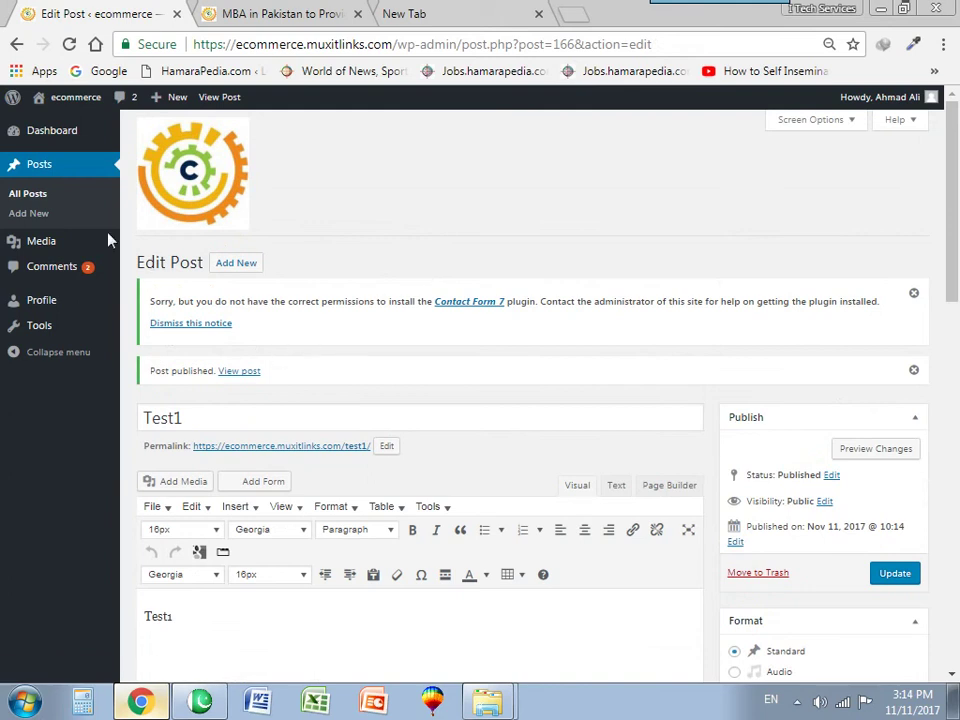
left_click(28, 195)
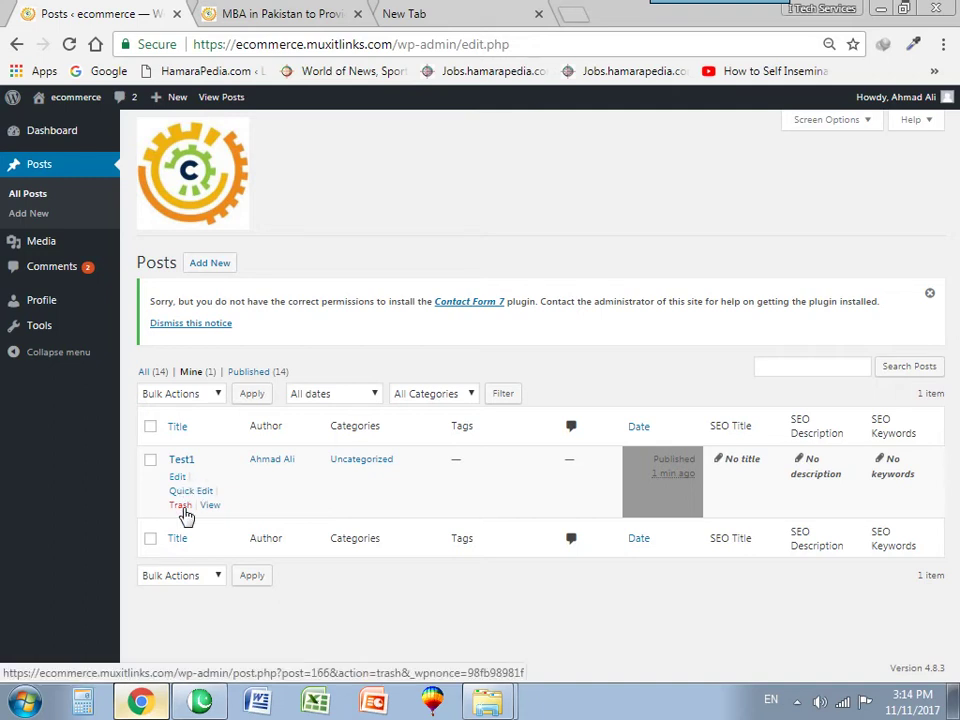
mouse_move(889, 99)
left_click(855, 193)
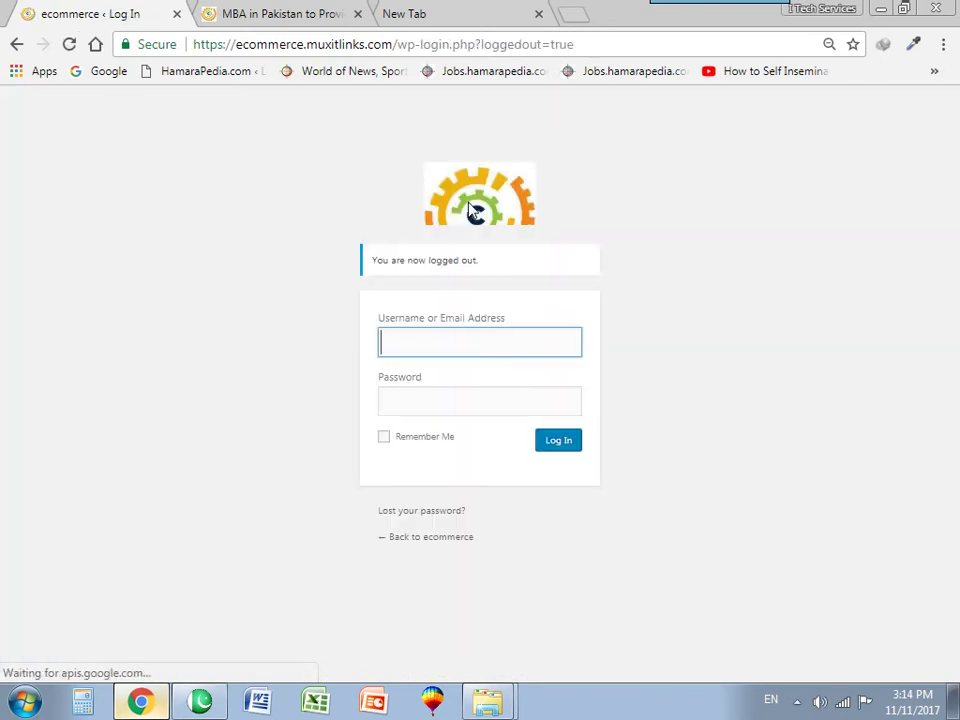
Step: Confirm Test1 appears on the public site by searching 'Test', then return to the login tab
left_click(242, 15)
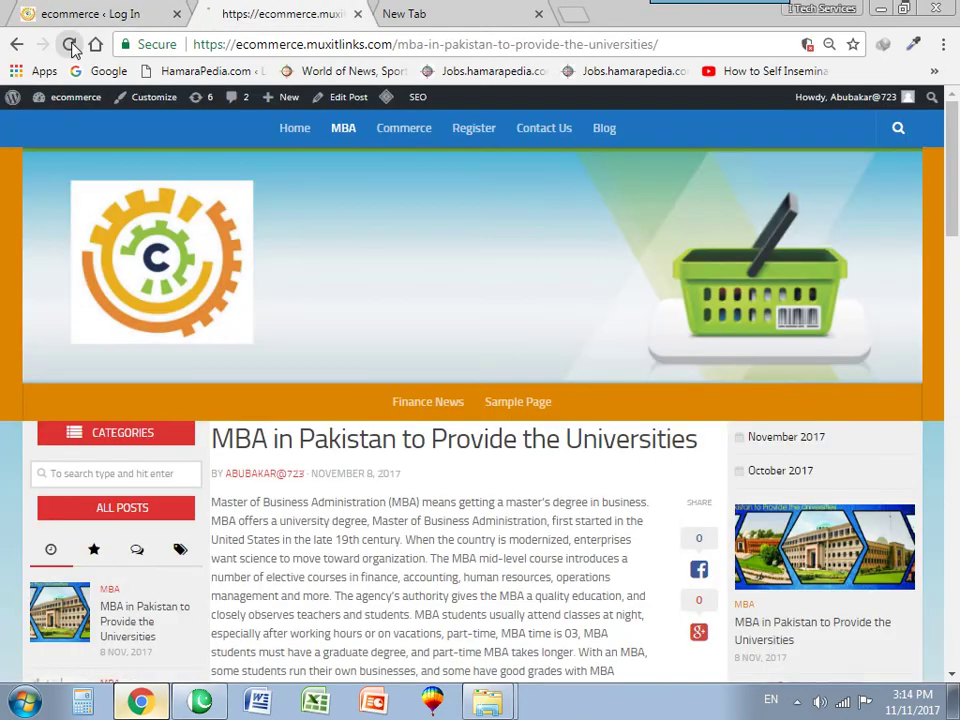
left_click(69, 44)
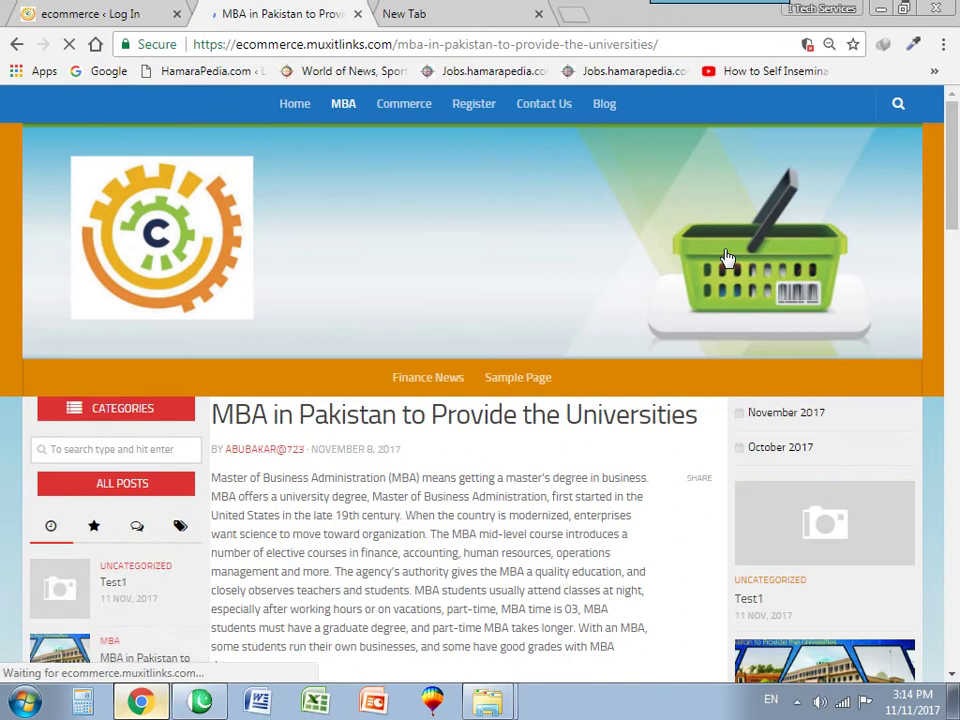
type("Test")
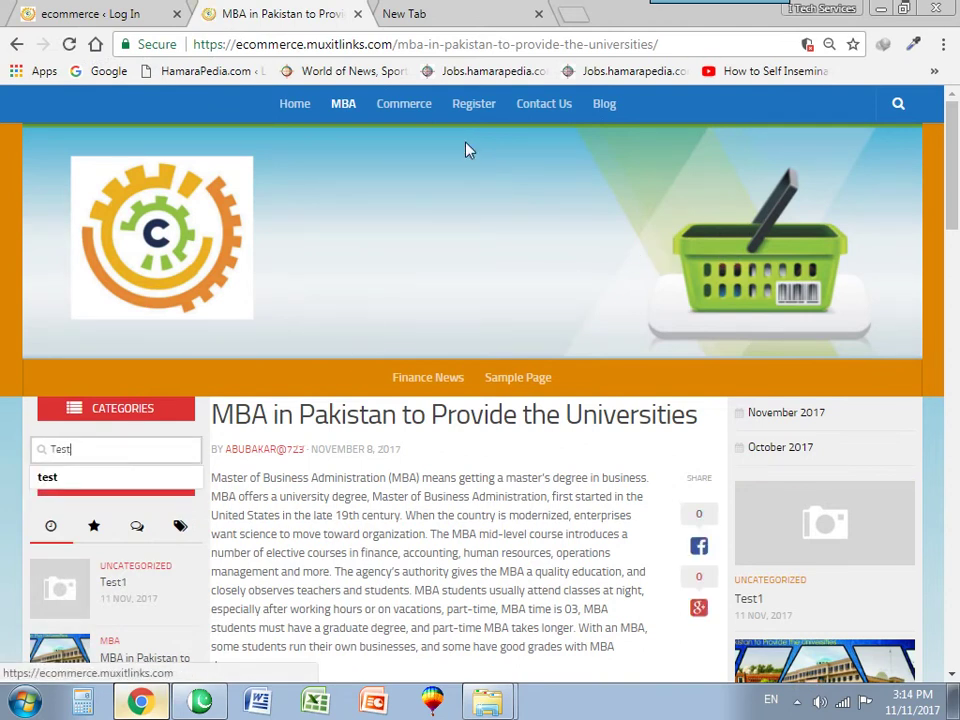
key("Return")
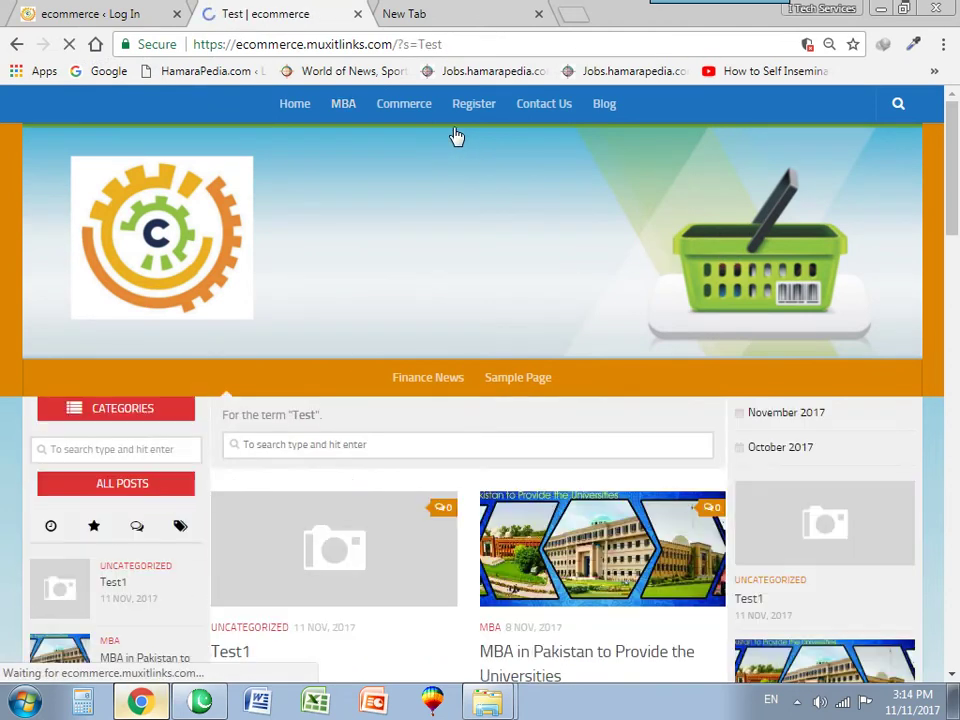
scroll(298, 520, "down", 2)
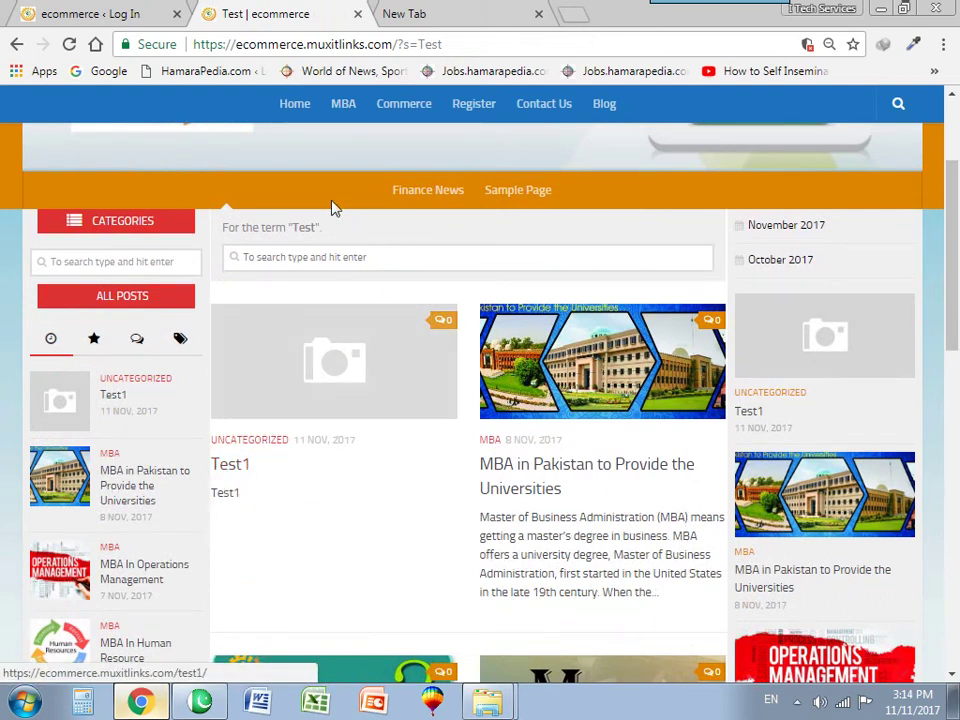
left_click(105, 13)
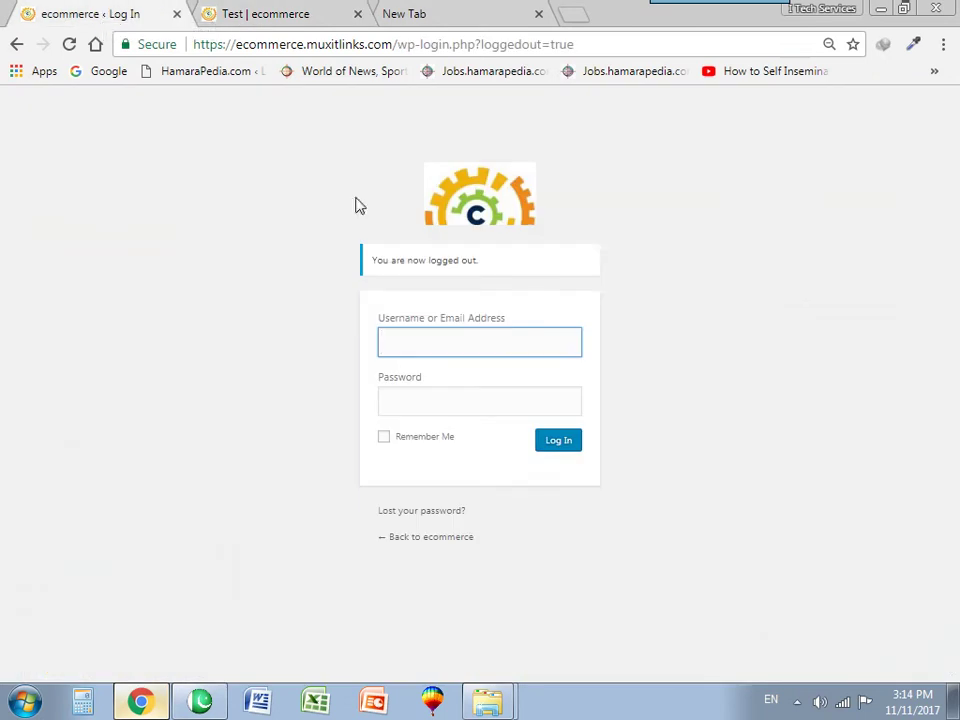
Step: Log in with the author account's saved username and its password
left_click(429, 347)
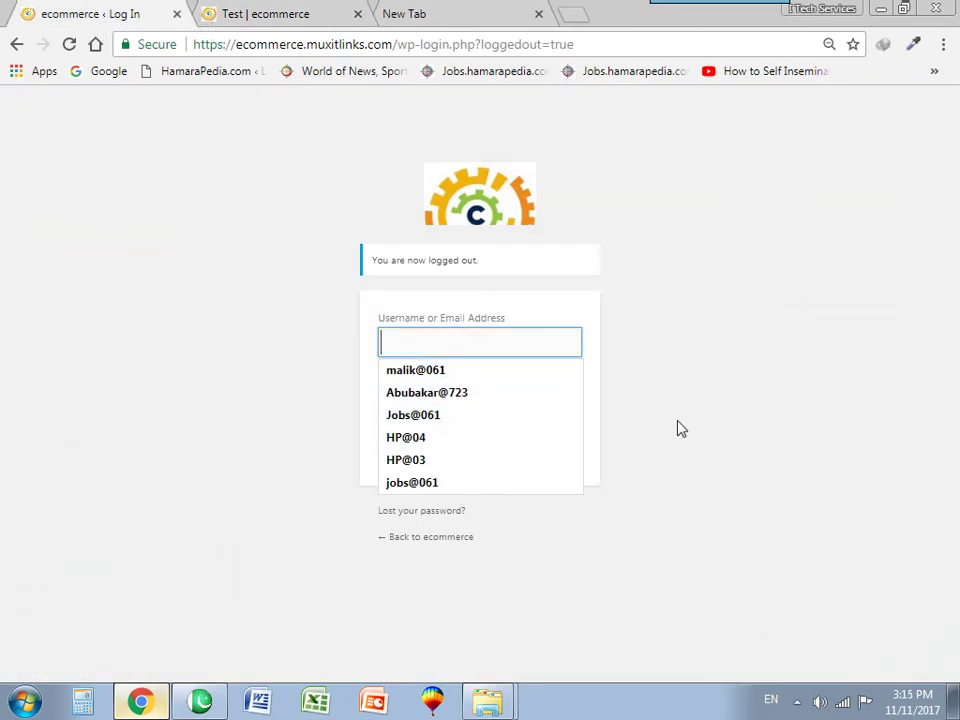
type("E05")
key("Tab")
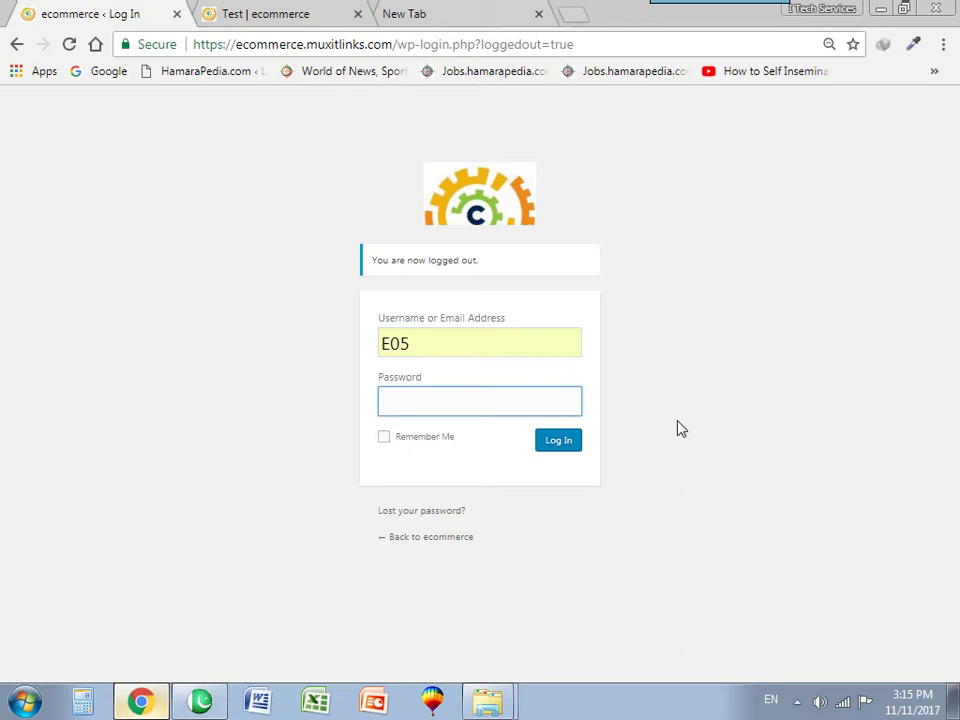
type("•••••••••")
key("Return")
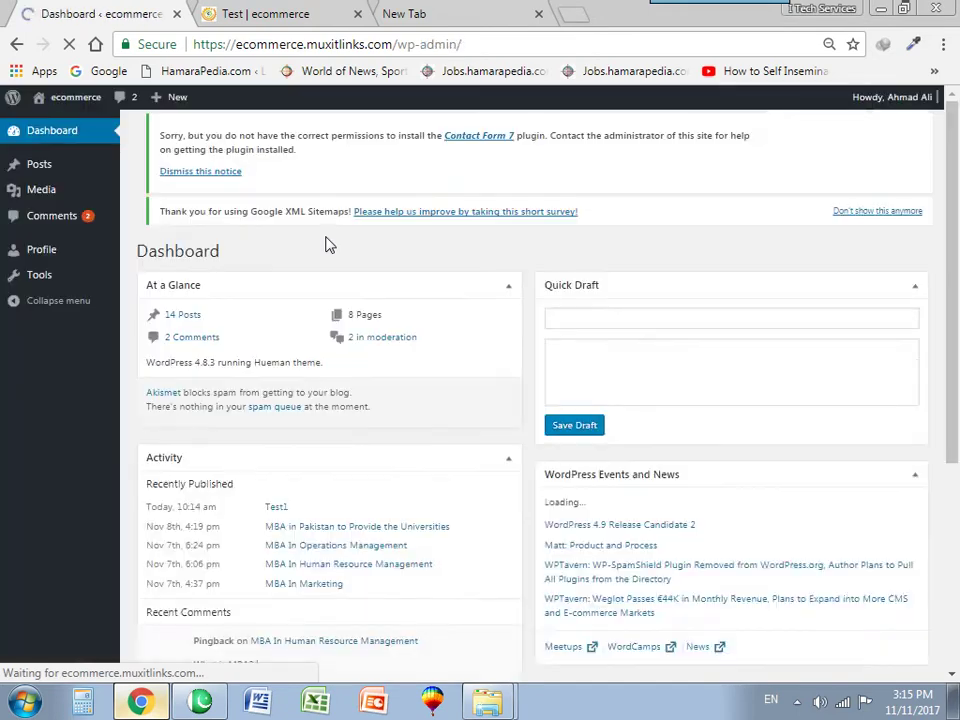
Step: Move the Test1 post to the Trash from the All Posts list
scroll(246, 506, "down", 5)
scroll(79, 317, "up", 5)
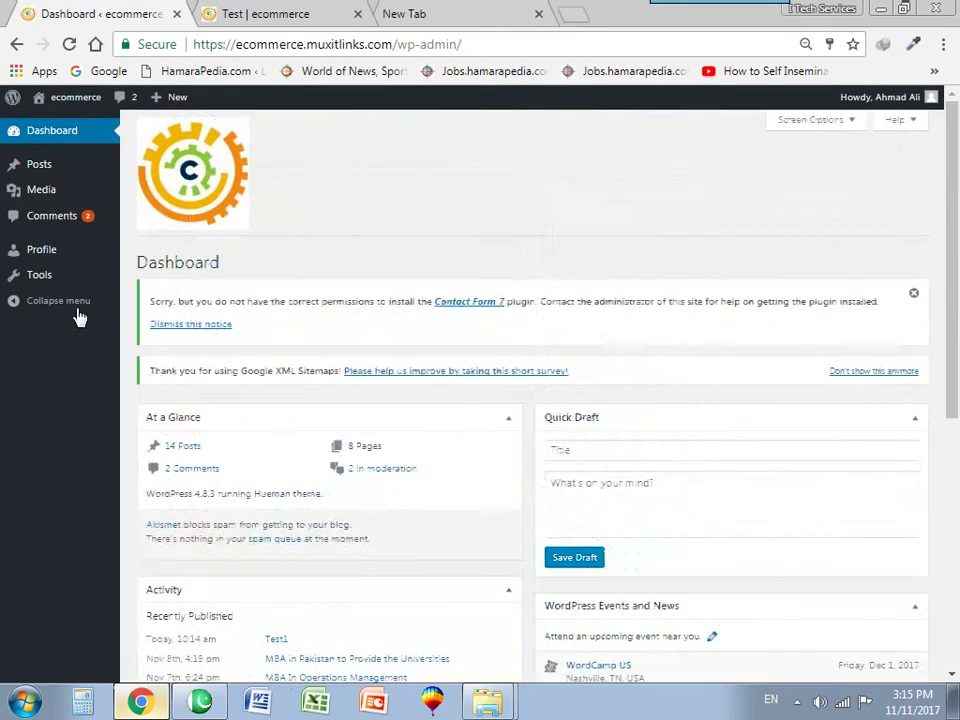
left_click(129, 168)
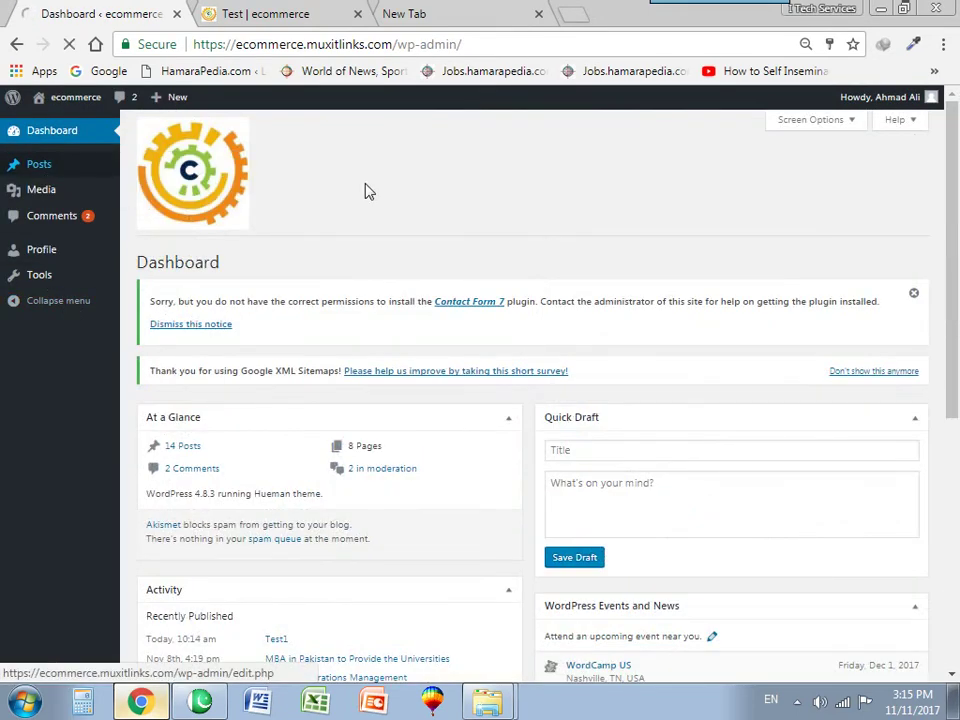
mouse_move(156, 467)
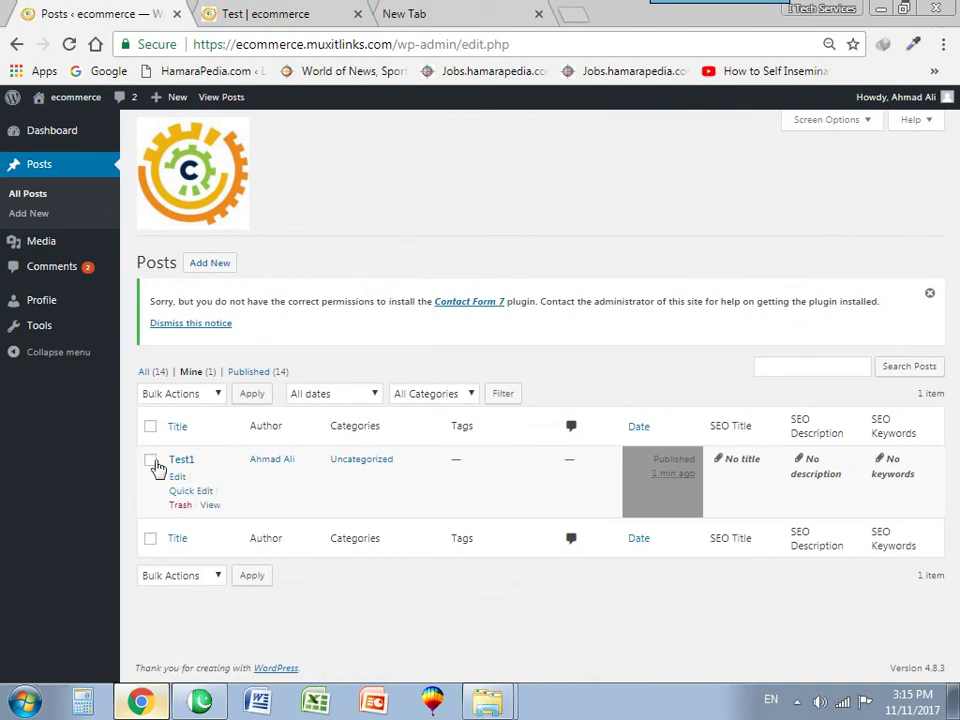
left_click(180, 506)
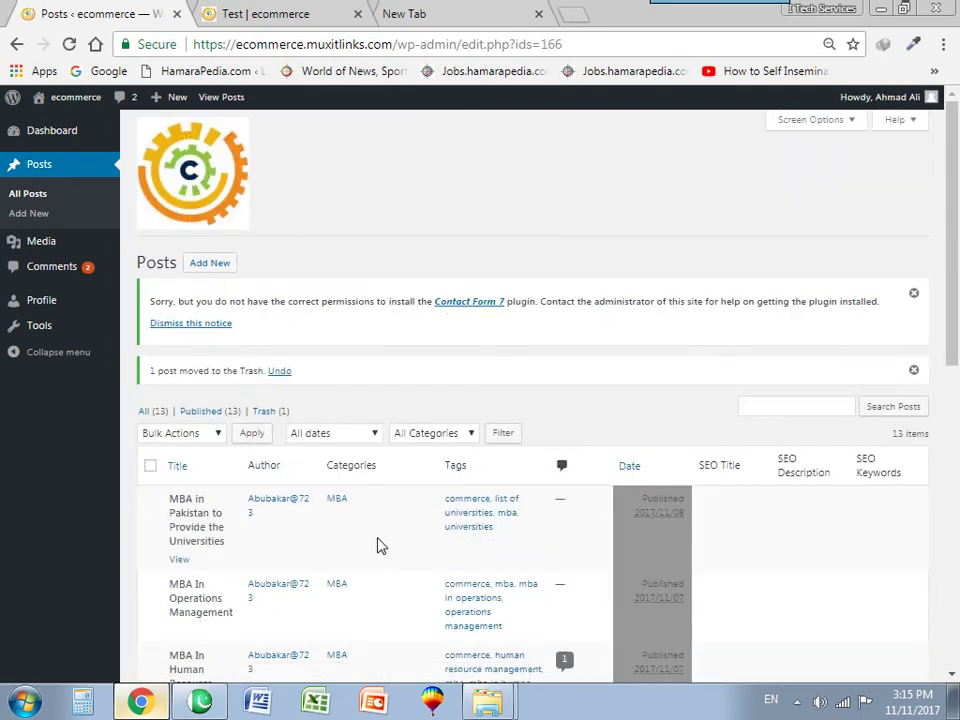
Step: Restore Test1 from the Trash (1) view, then log out of the author account
left_click(268, 412)
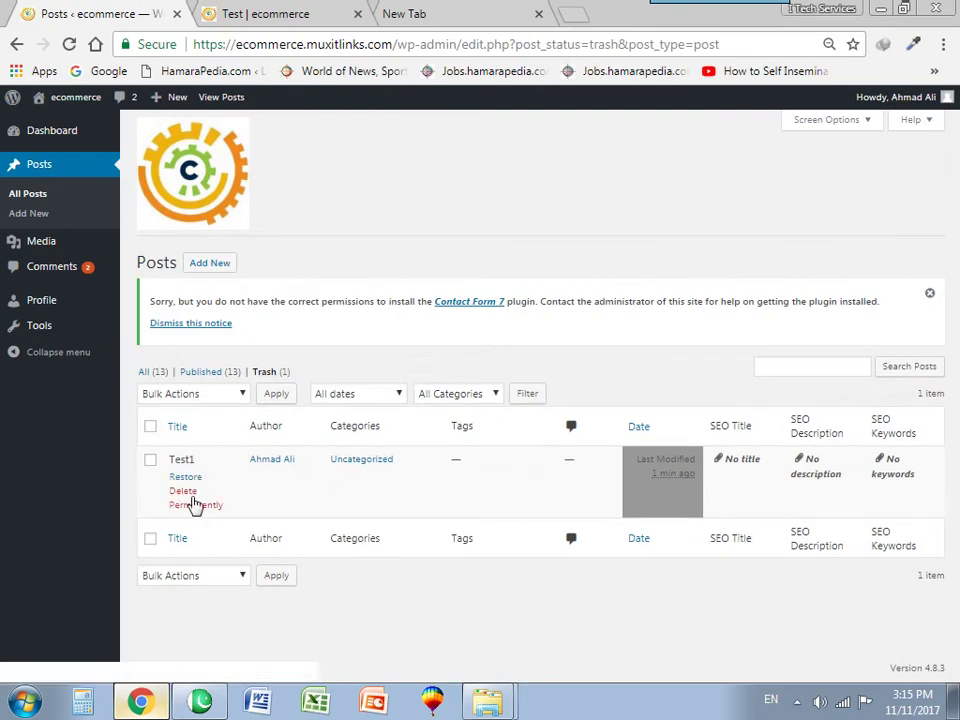
left_click(186, 477)
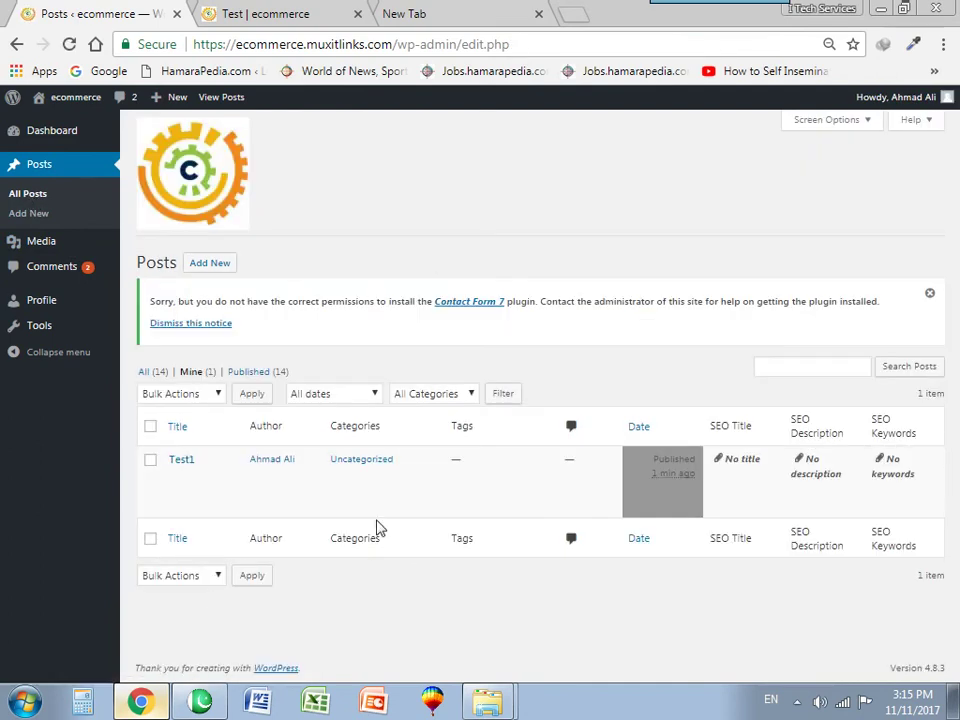
mouse_move(204, 507)
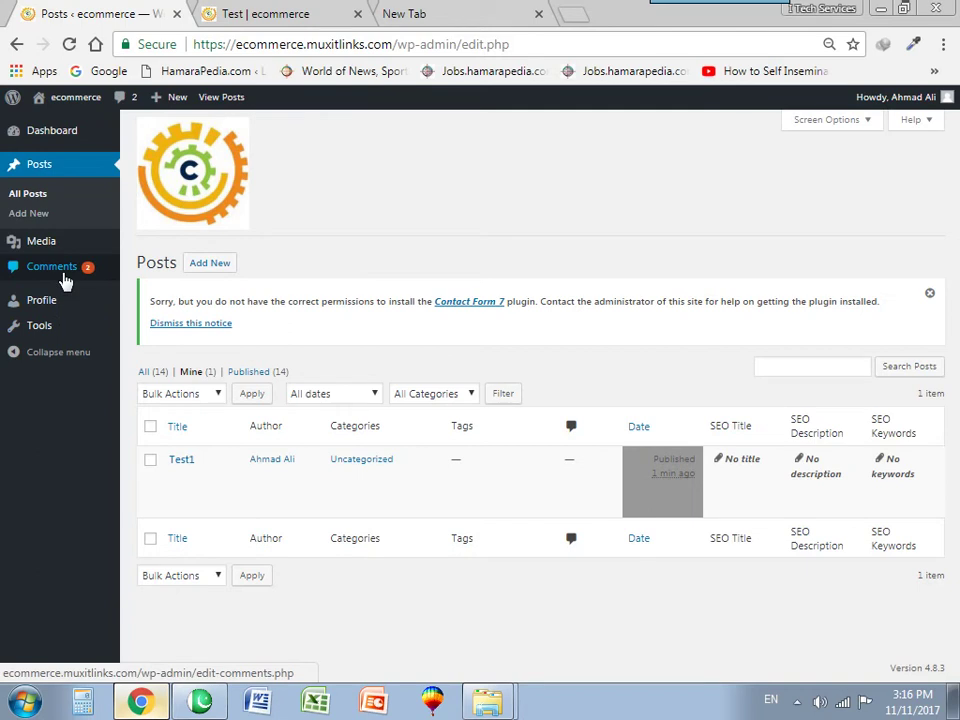
mouse_move(880, 102)
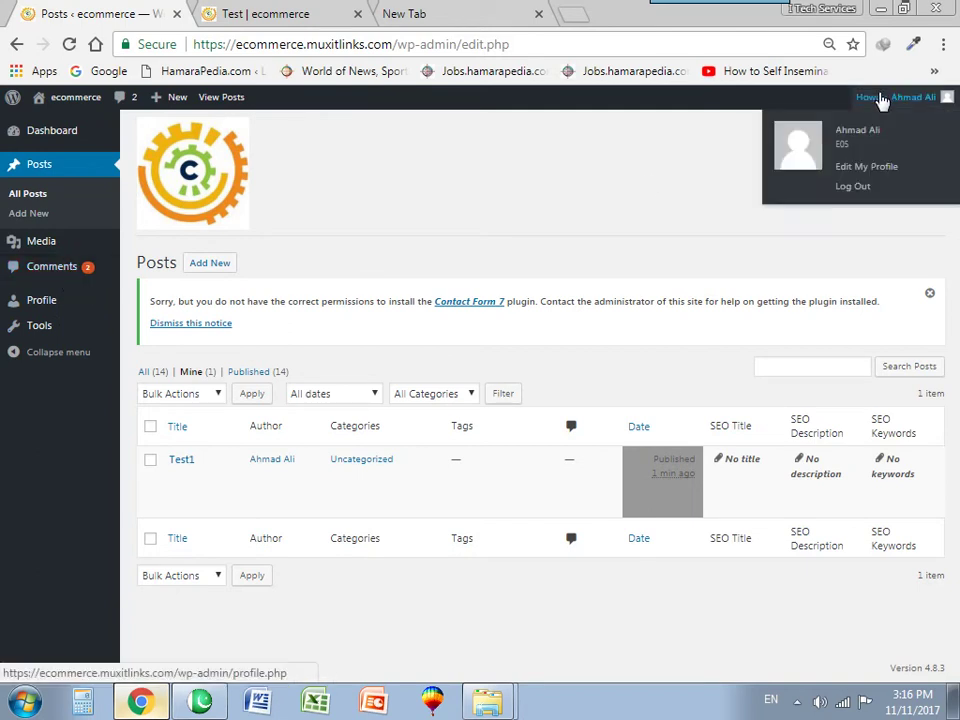
left_click(855, 188)
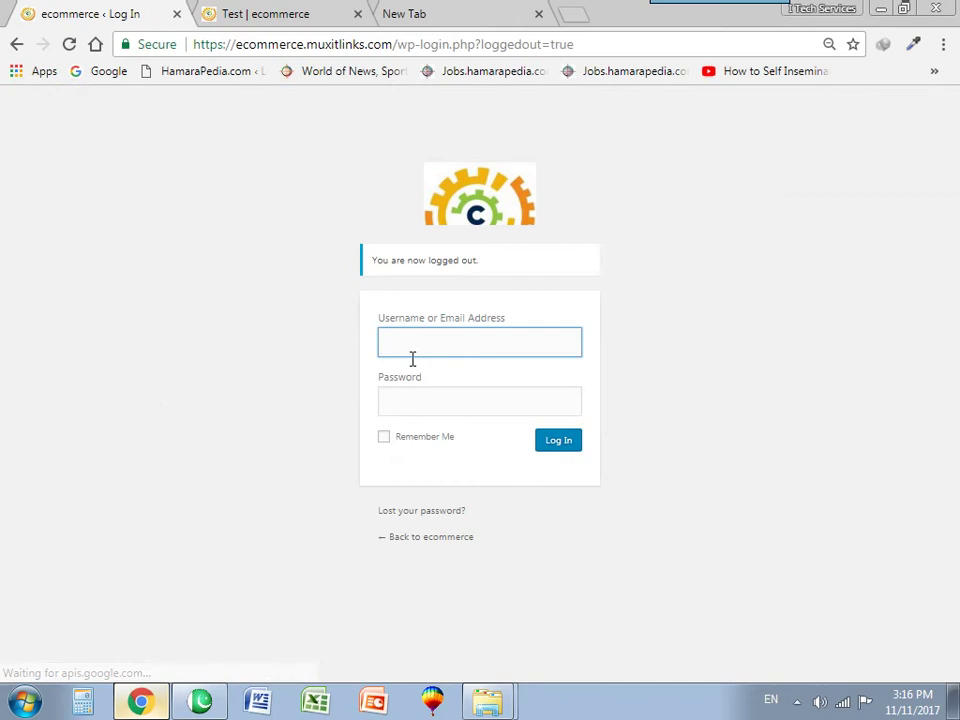
Step: Log in as the administrator using the saved username
left_click(414, 358)
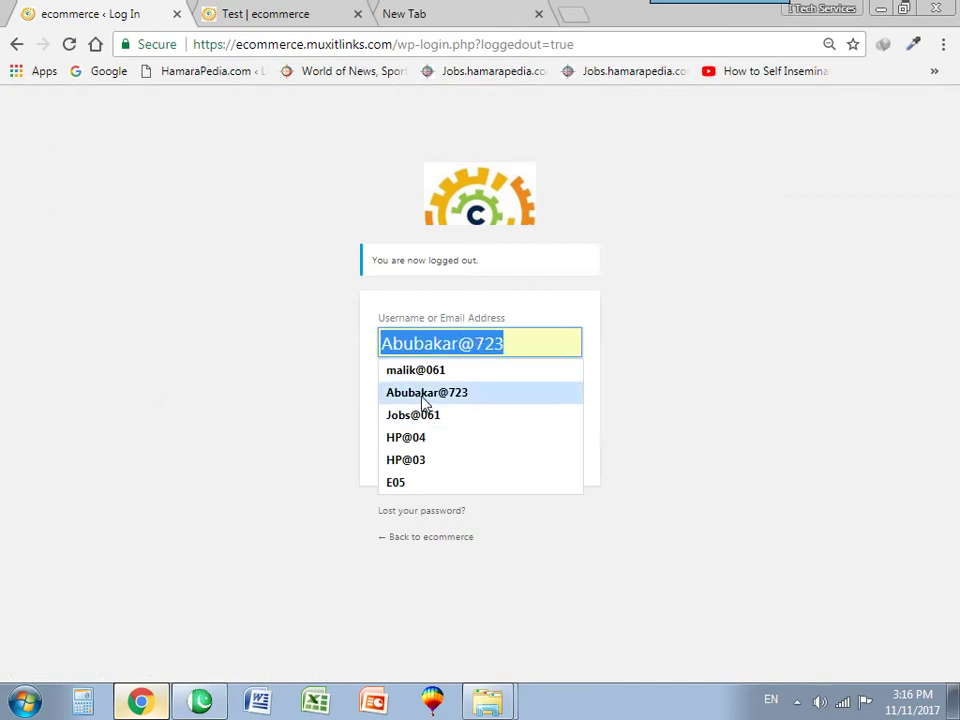
left_click(424, 394)
left_click(579, 410)
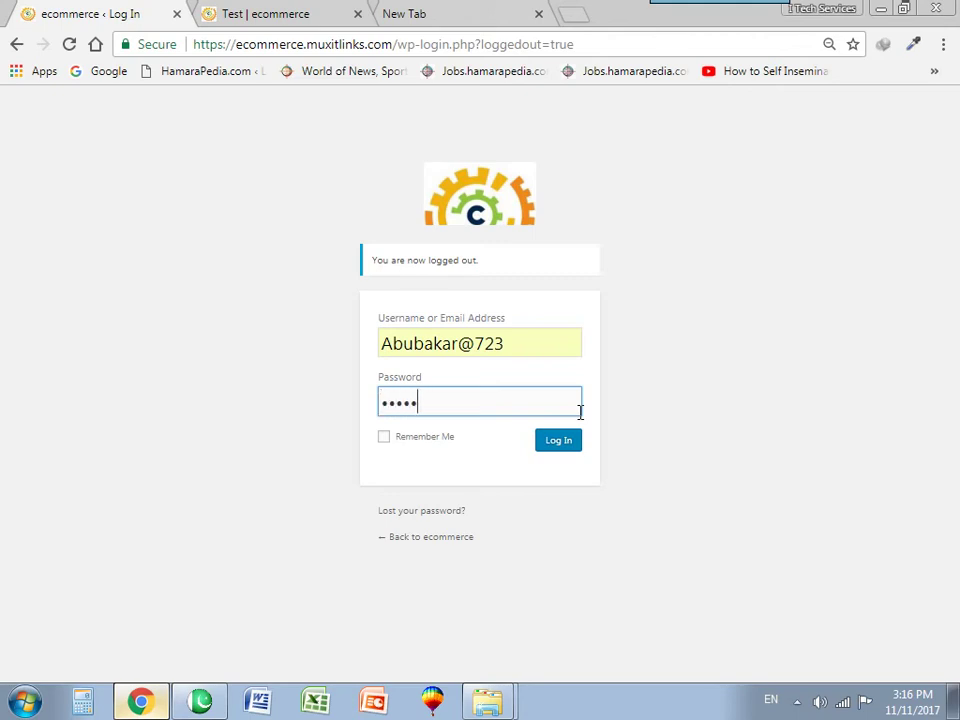
key("Return")
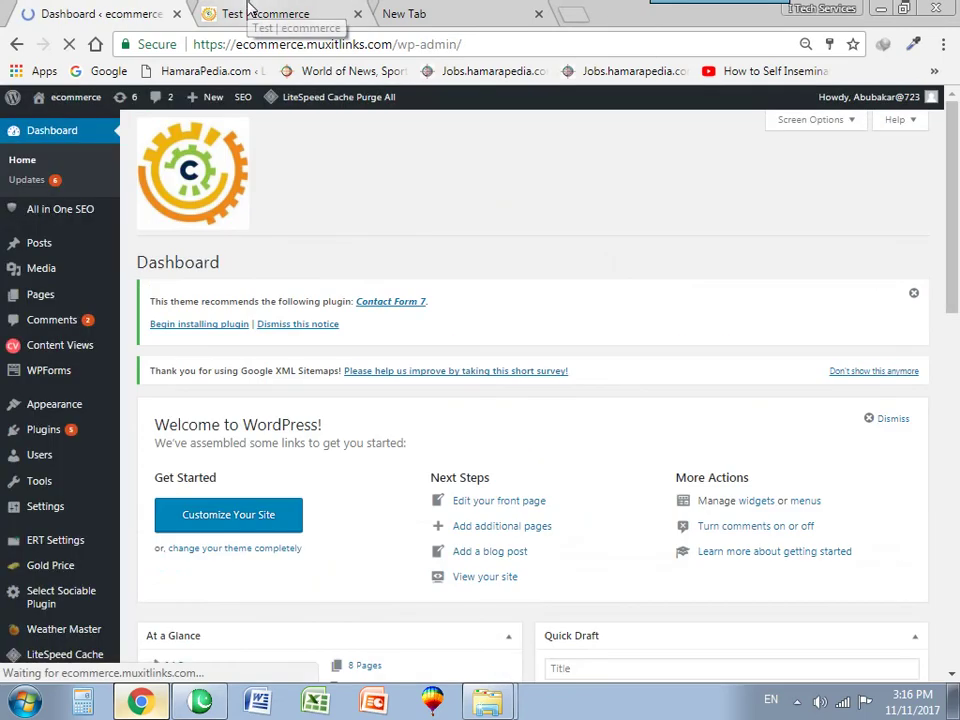
Step: Set the author user's role to Editor and save it with Update User
mouse_move(54, 454)
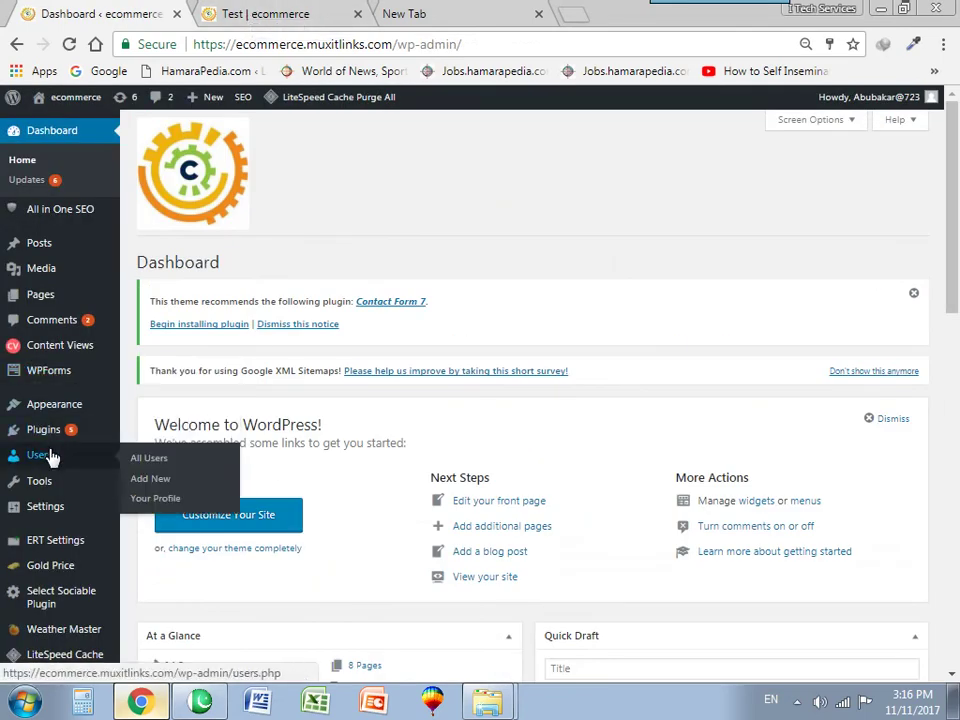
left_click(180, 458)
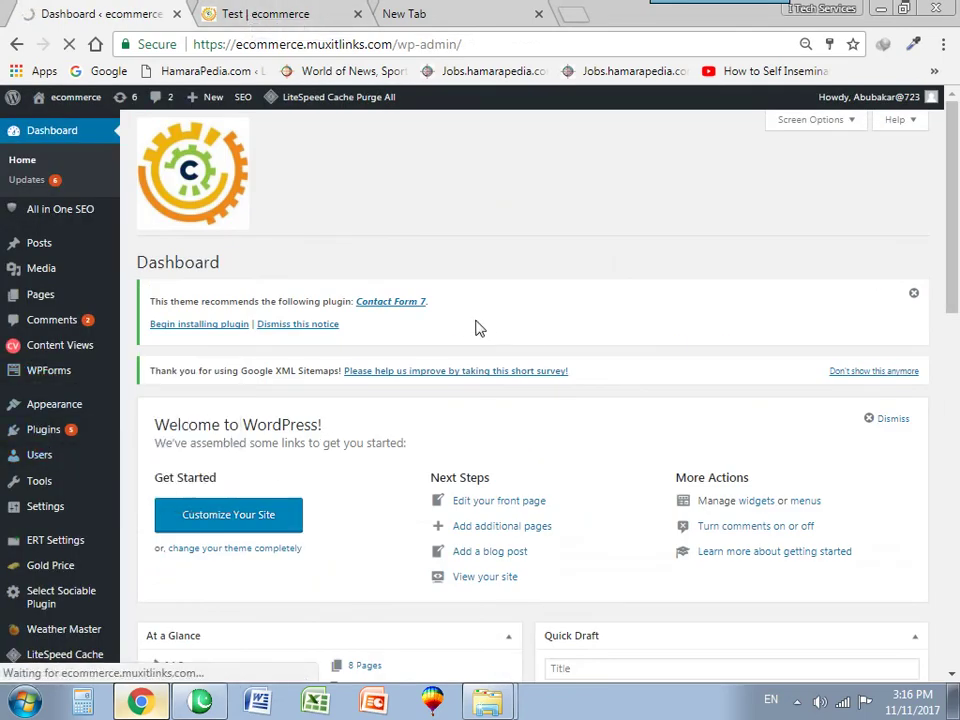
scroll(205, 476, "down", 1)
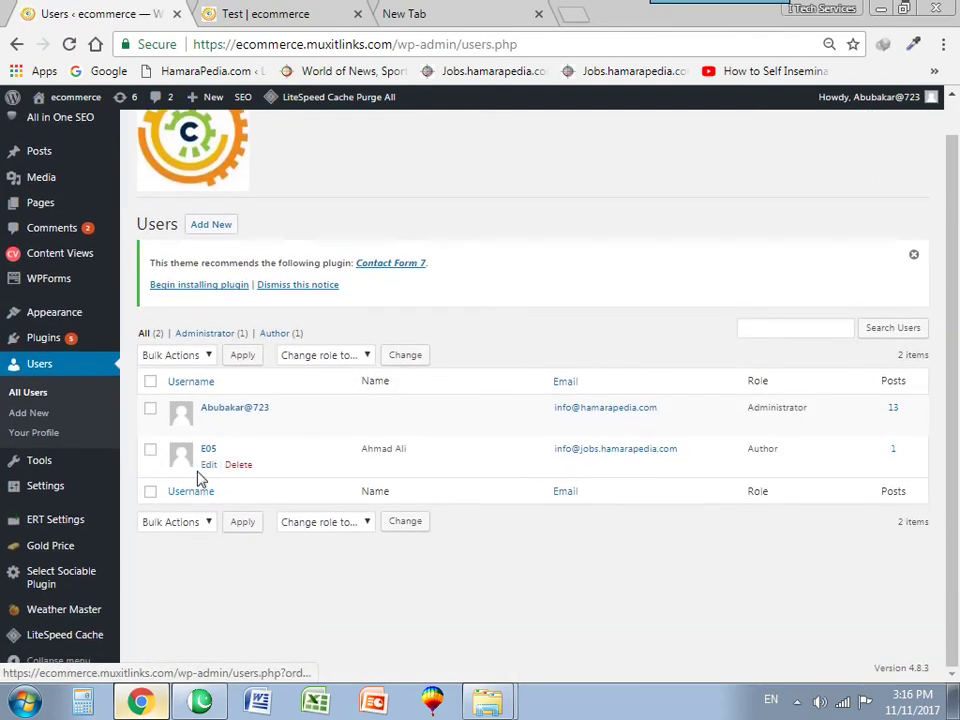
left_click(208, 466)
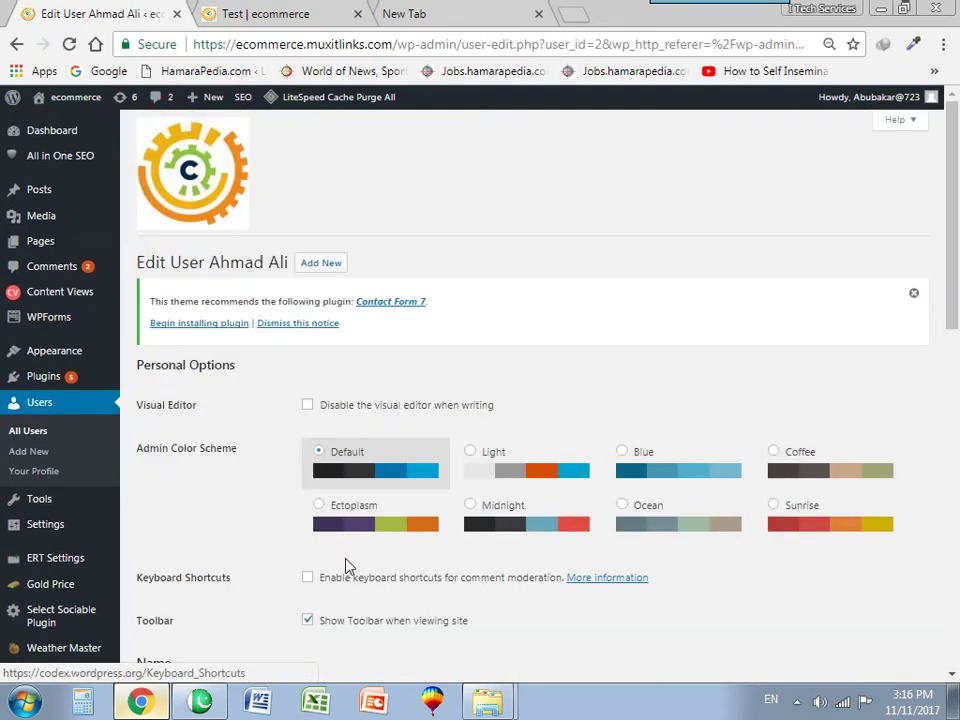
scroll(313, 541, "down", 3)
scroll(313, 541, "down", 1)
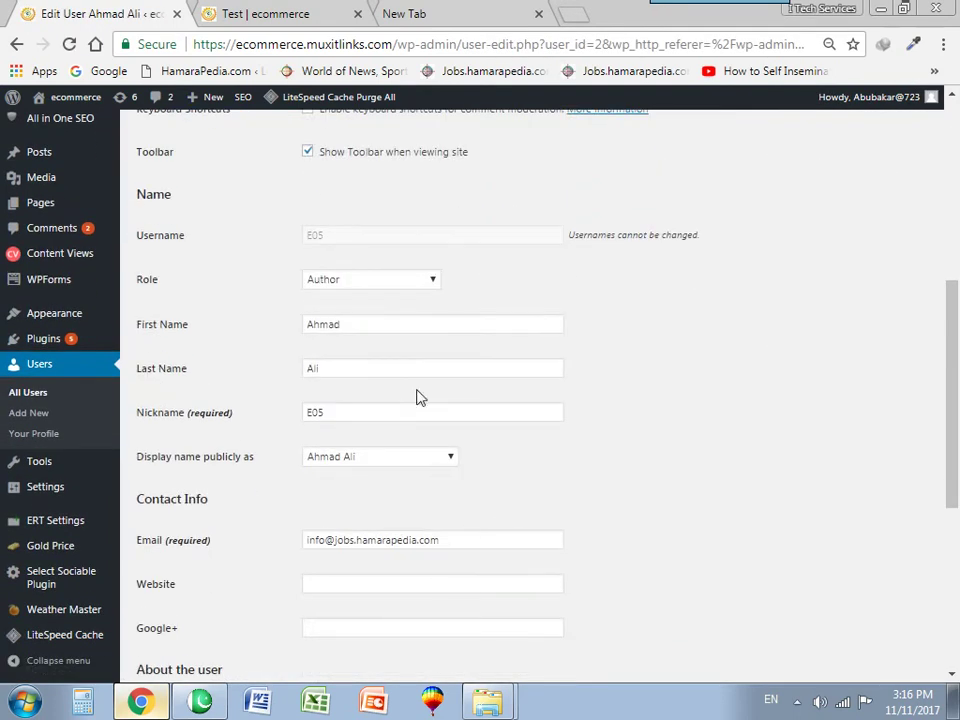
left_click(426, 283)
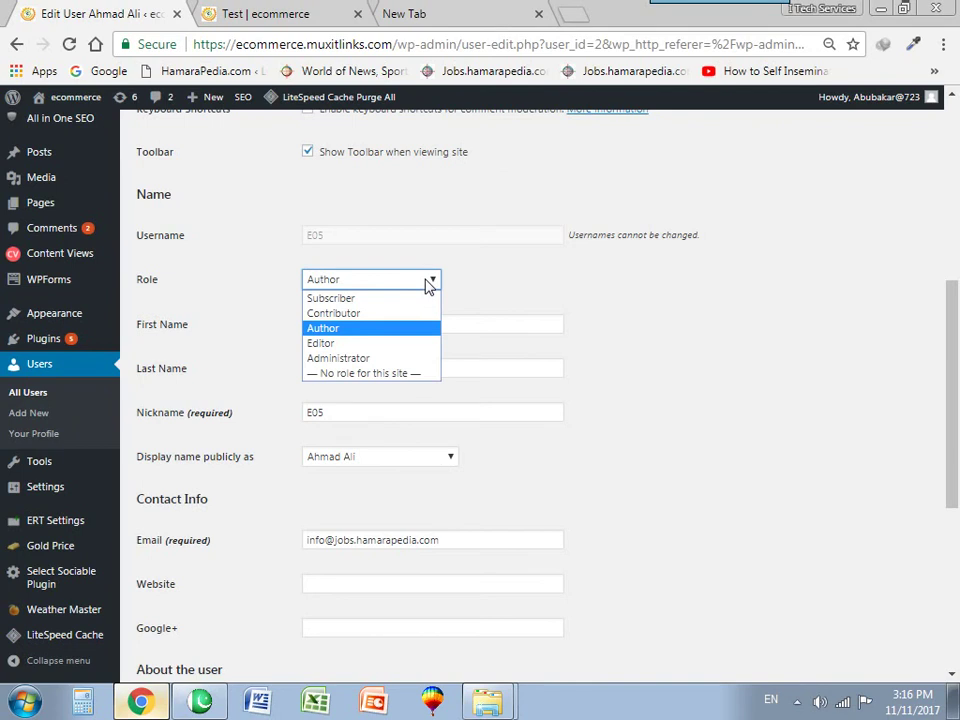
left_click(360, 344)
scroll(300, 450, "down", 4)
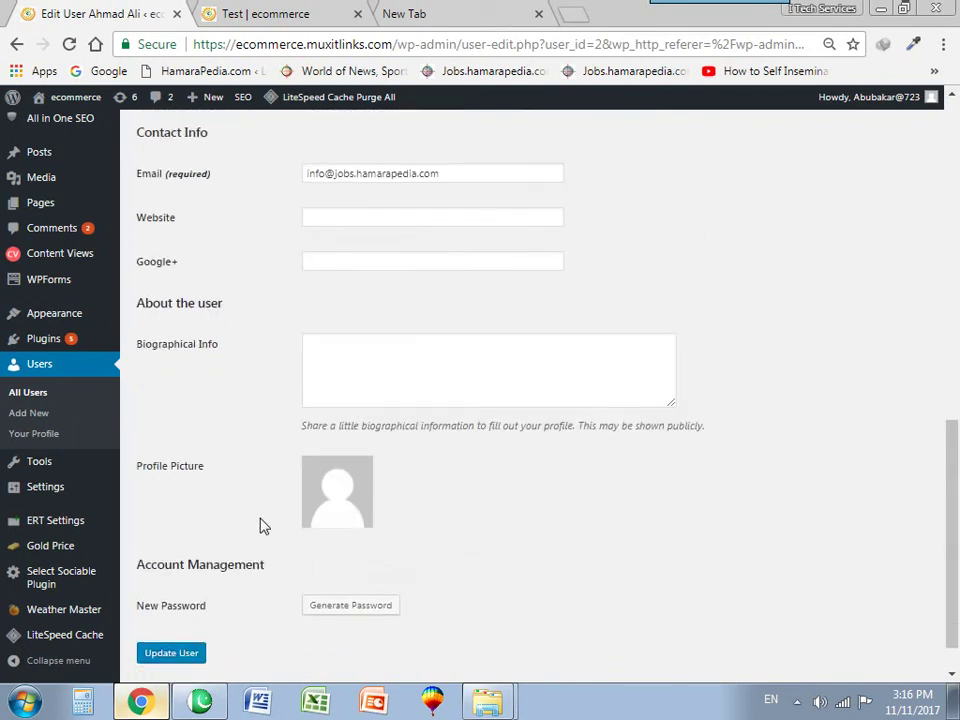
left_click(168, 645)
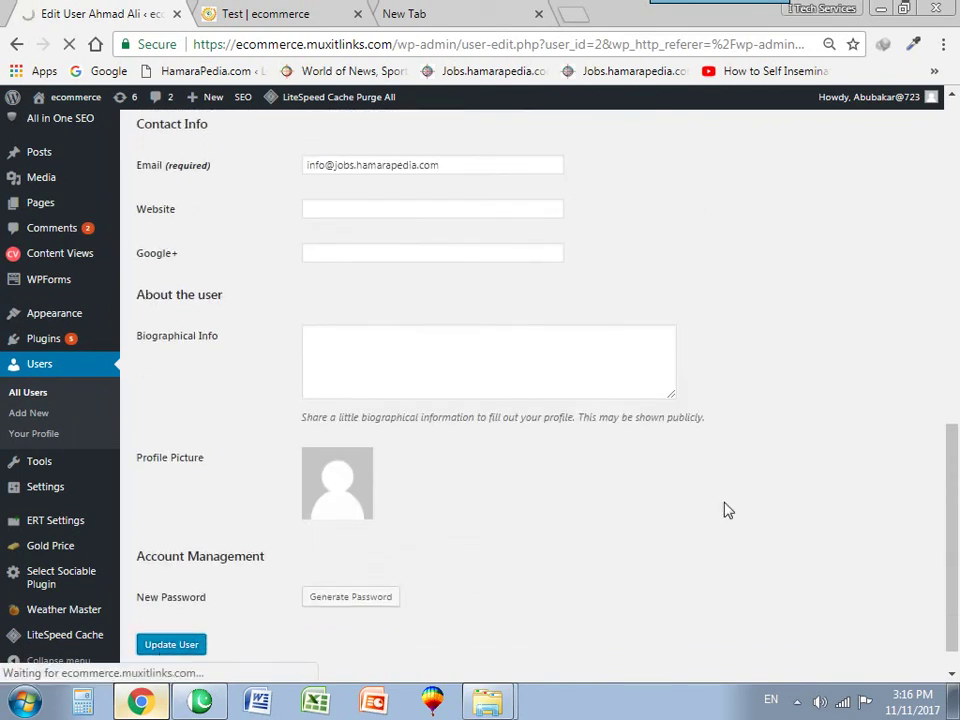
mouse_move(862, 97)
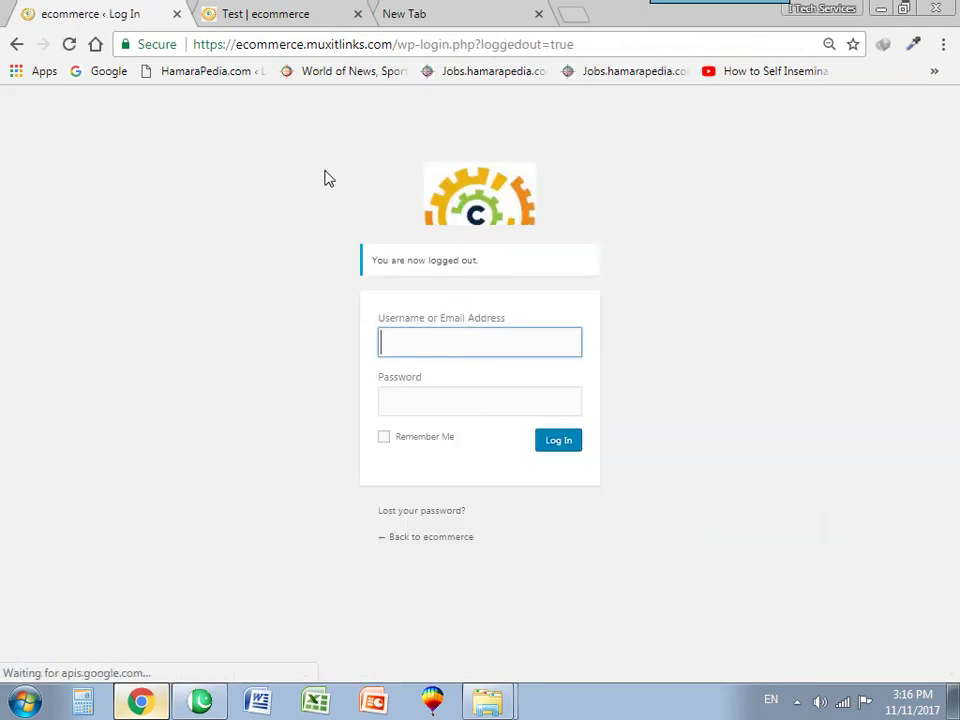
Step: Sign back in with the newly promoted user's saved username
left_click(431, 352)
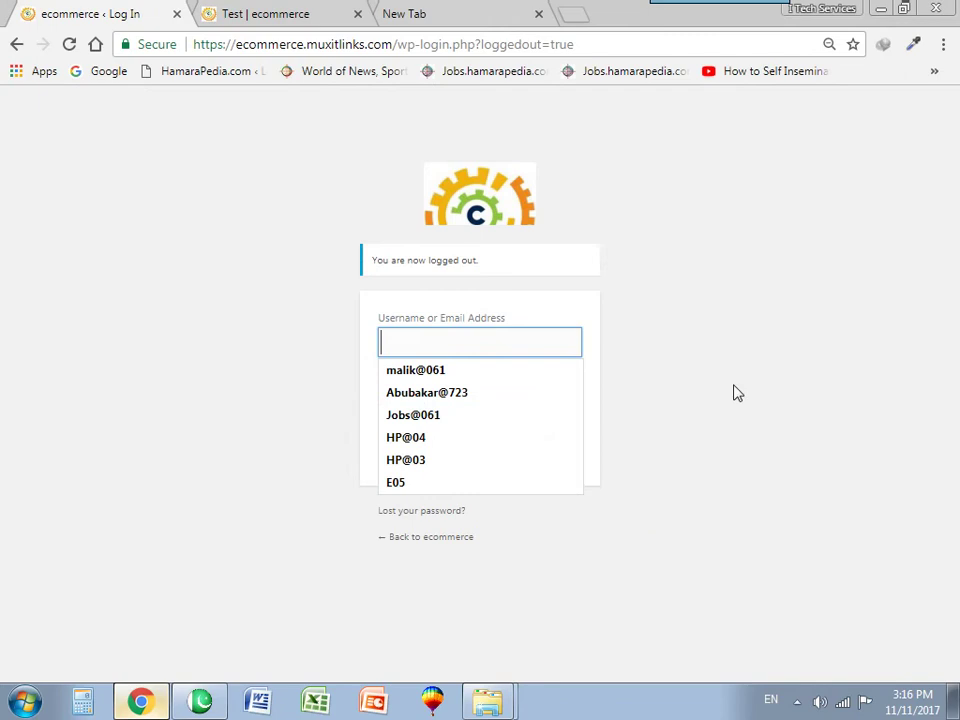
key("Down")
key("Down")
key("Down")
key("Down")
key("Down")
key("Down")
key("Tab")
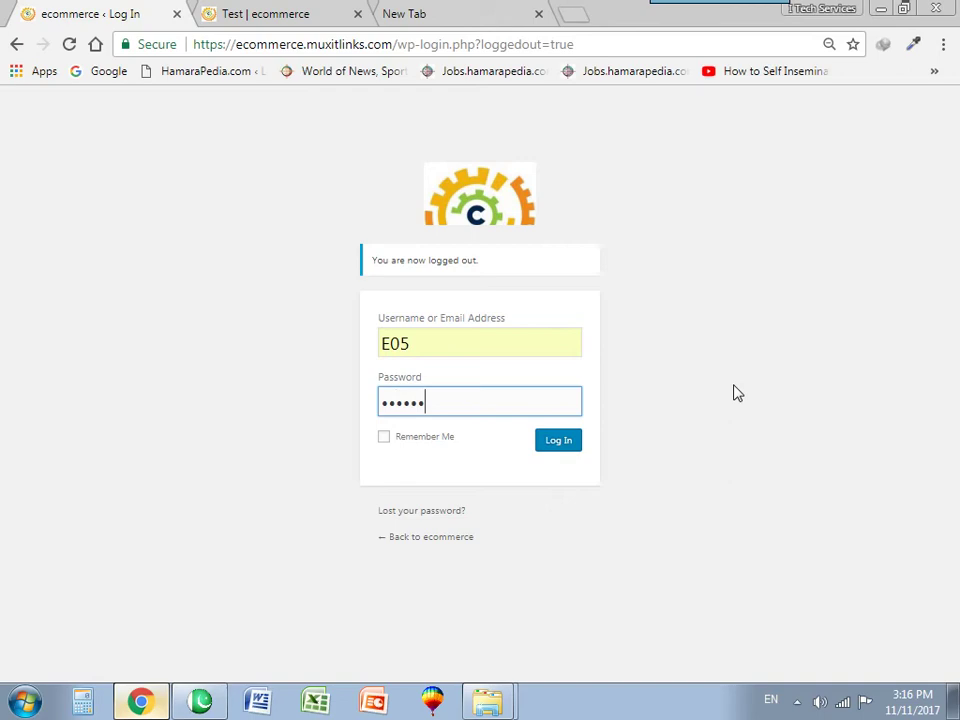
key("Return")
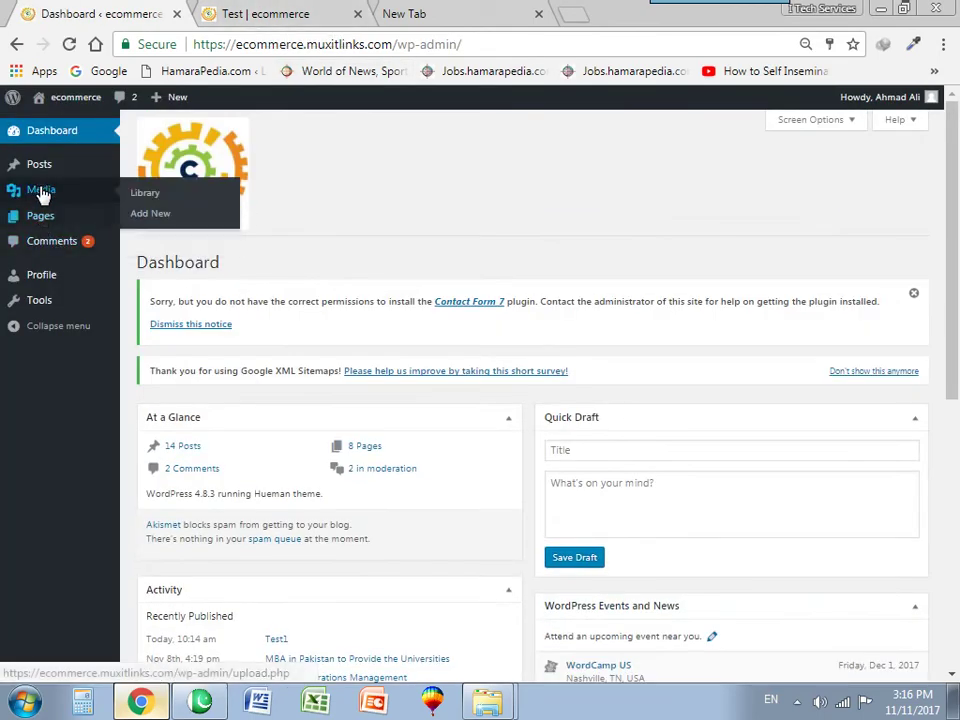
Step: Open All Posts and scroll through the list of 14 published posts
mouse_move(35, 170)
left_click(146, 170)
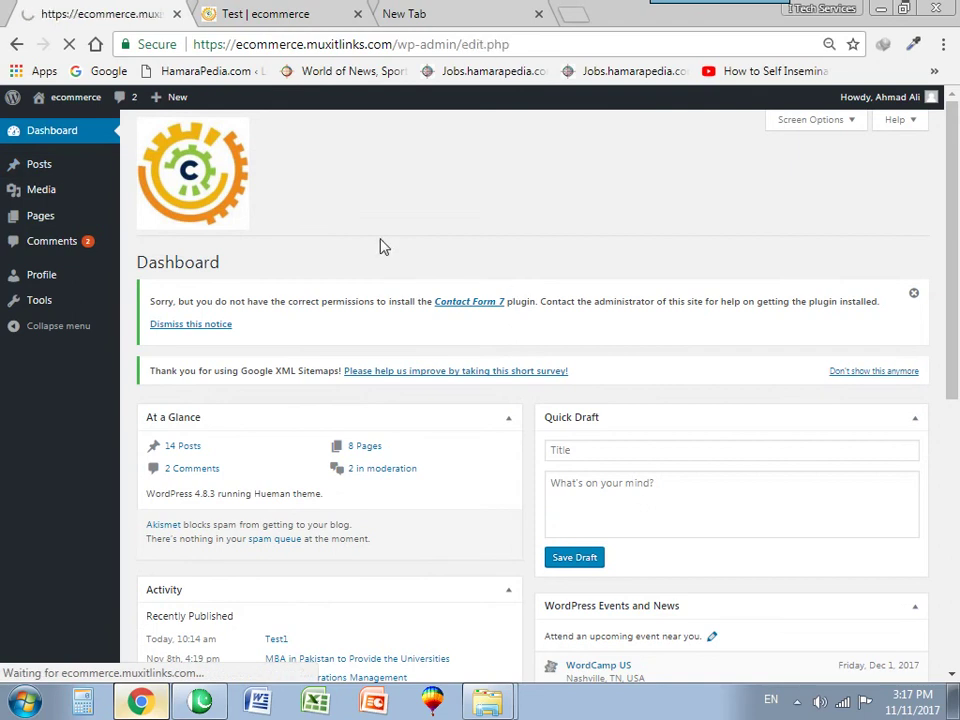
scroll(268, 467, "down", 15)
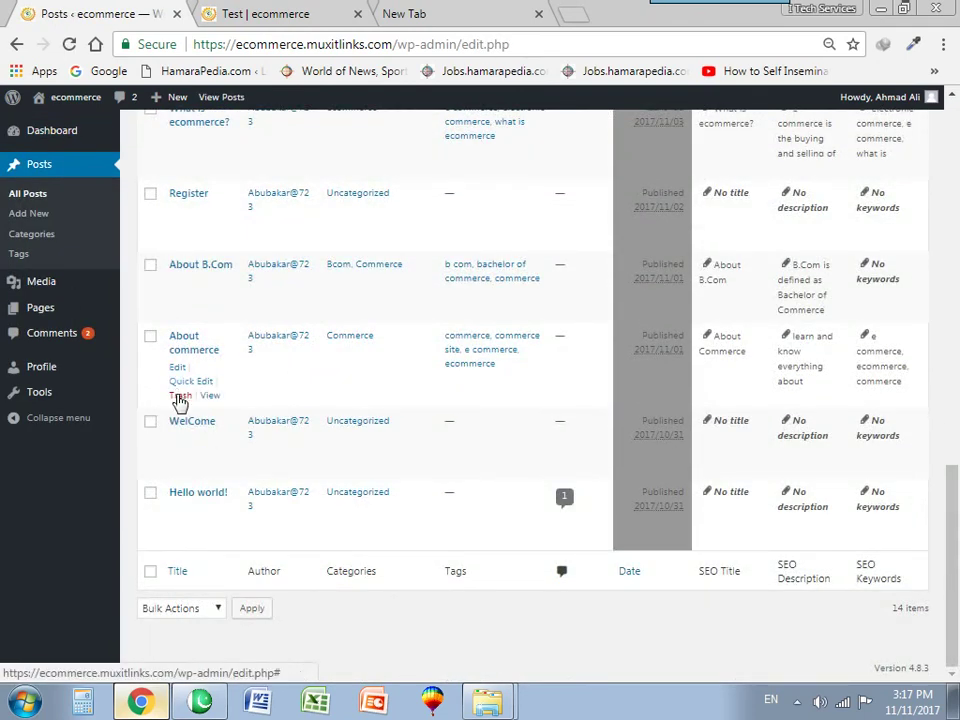
scroll(199, 474, "up", 15)
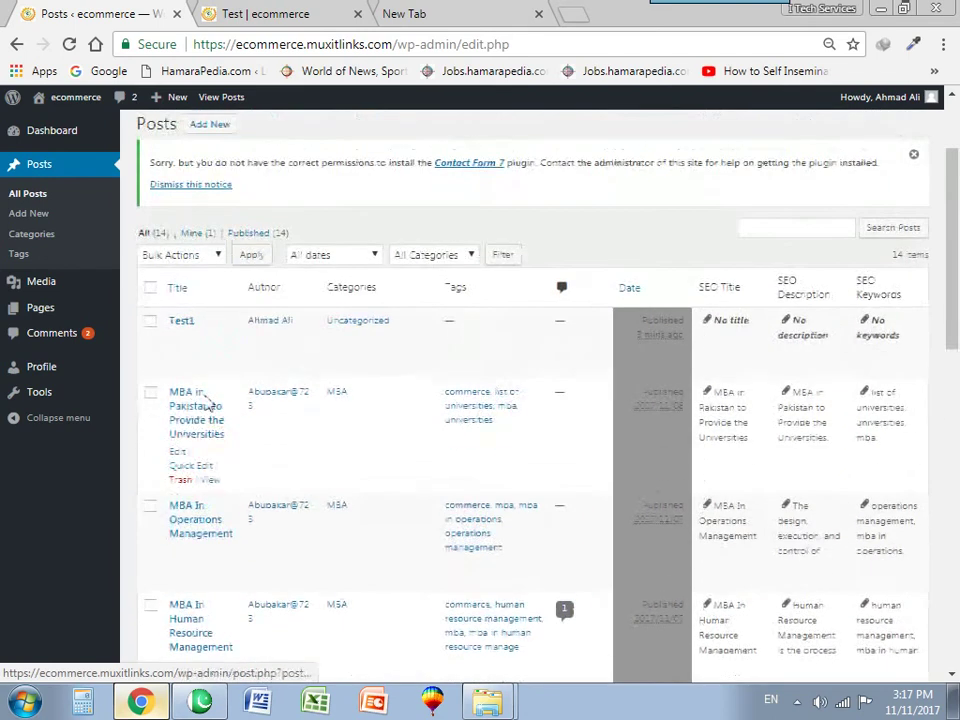
scroll(185, 424, "up", 1)
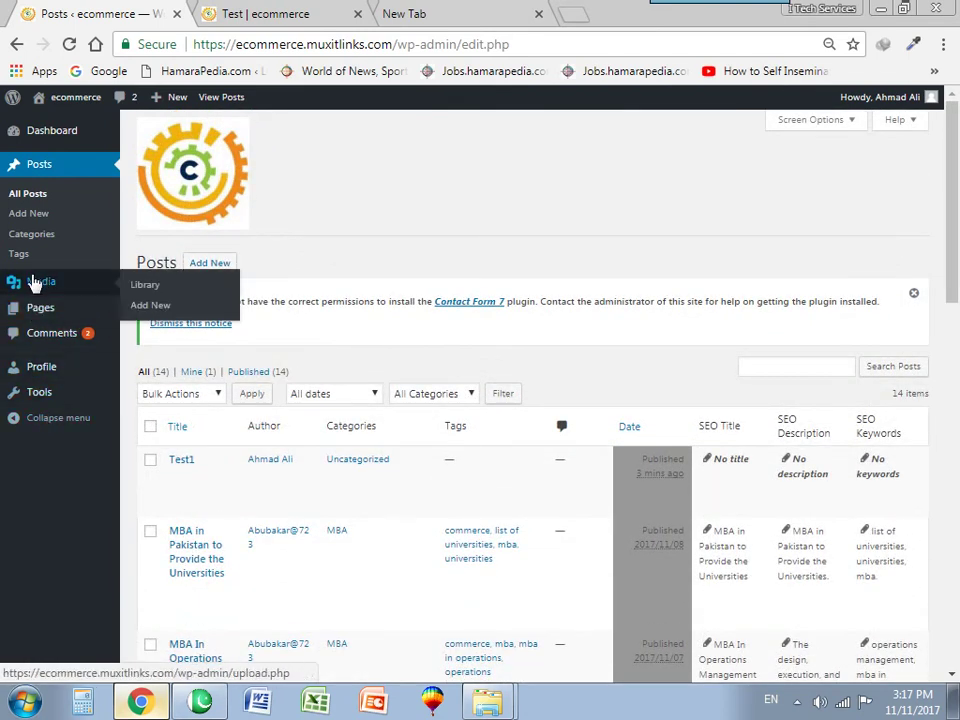
mouse_move(42, 291)
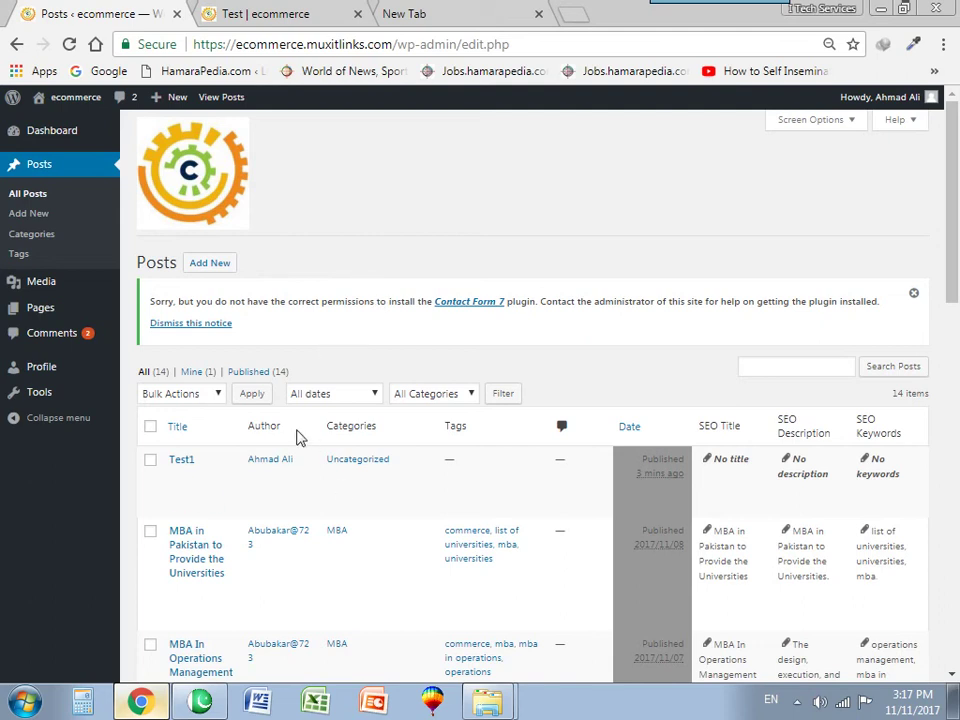
mouse_move(870, 108)
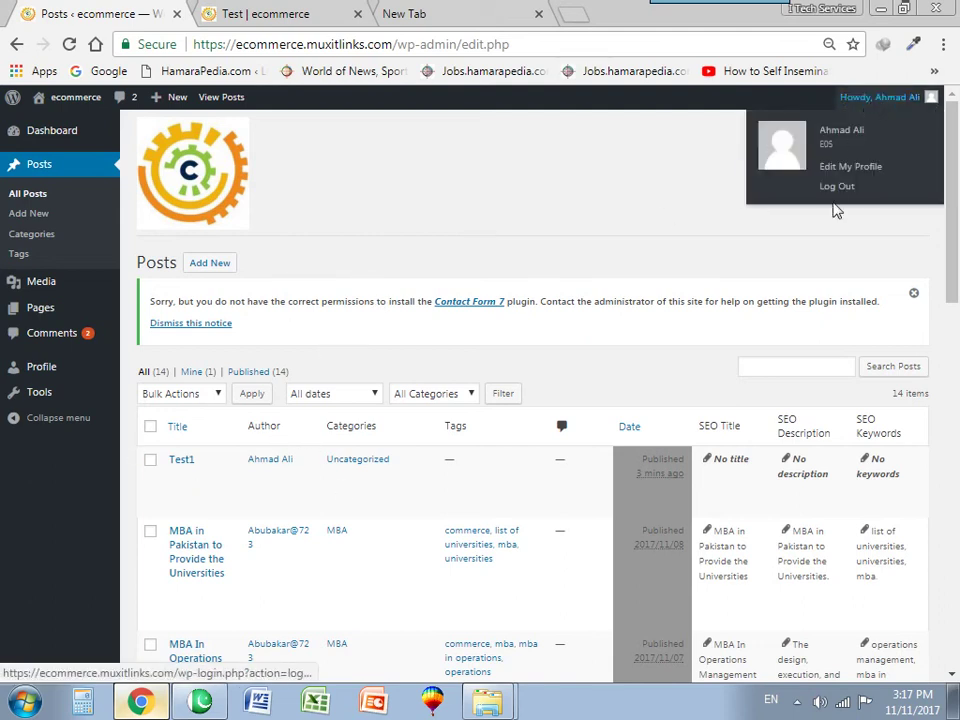
Step: Log out of the editor account and sign in as administrator, retyping the password after a failed attempt
left_click(835, 189)
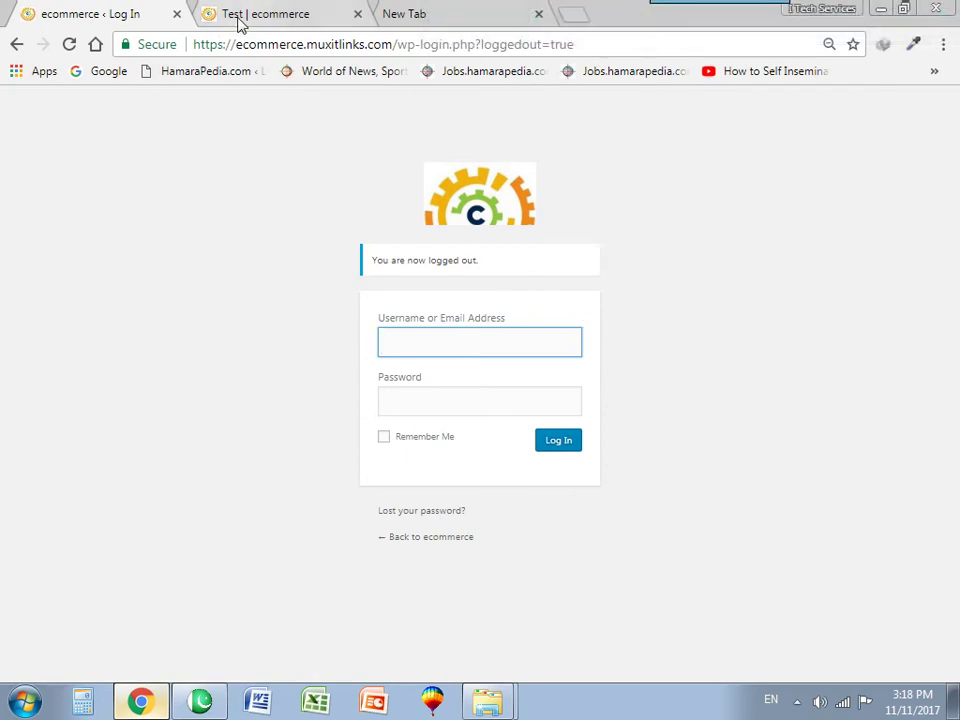
left_click(424, 341)
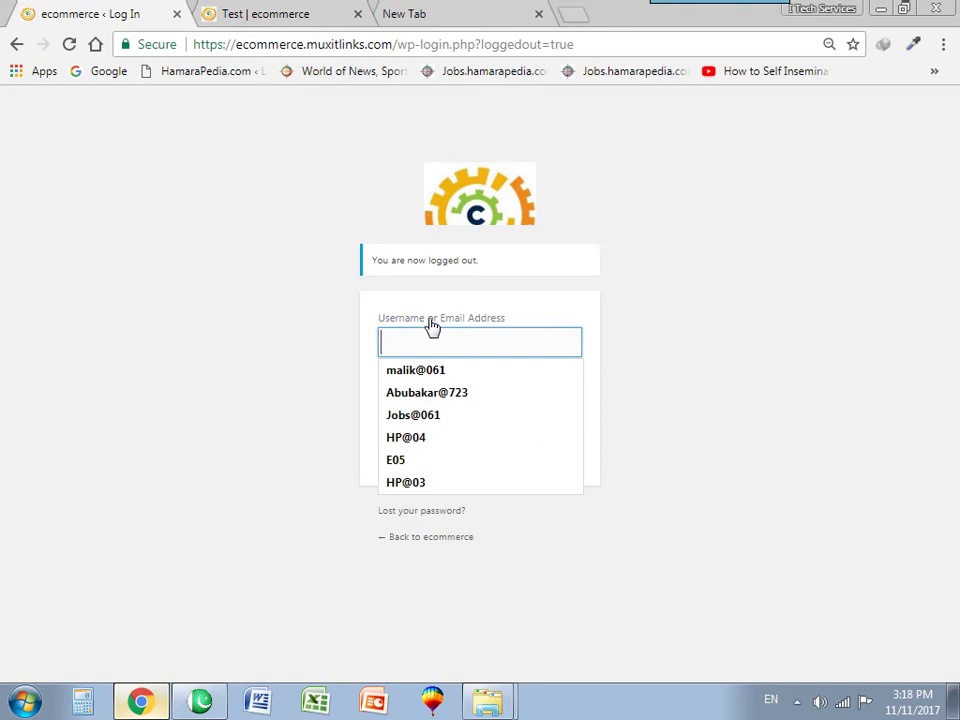
left_click(431, 398)
left_click(431, 403)
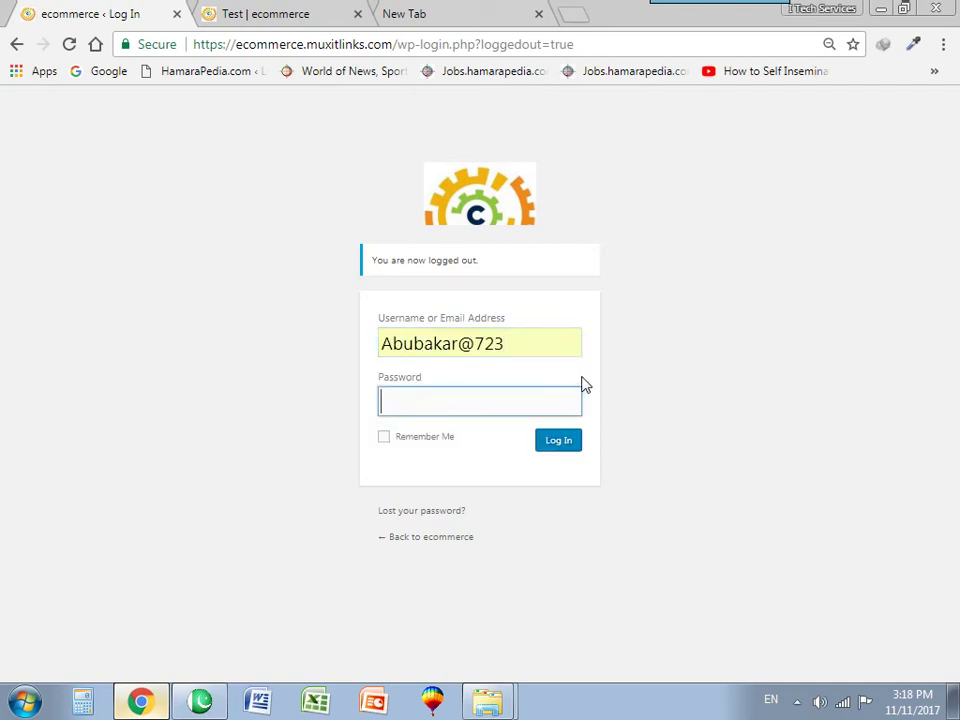
type("•••••••")
key("Return")
type("••••")
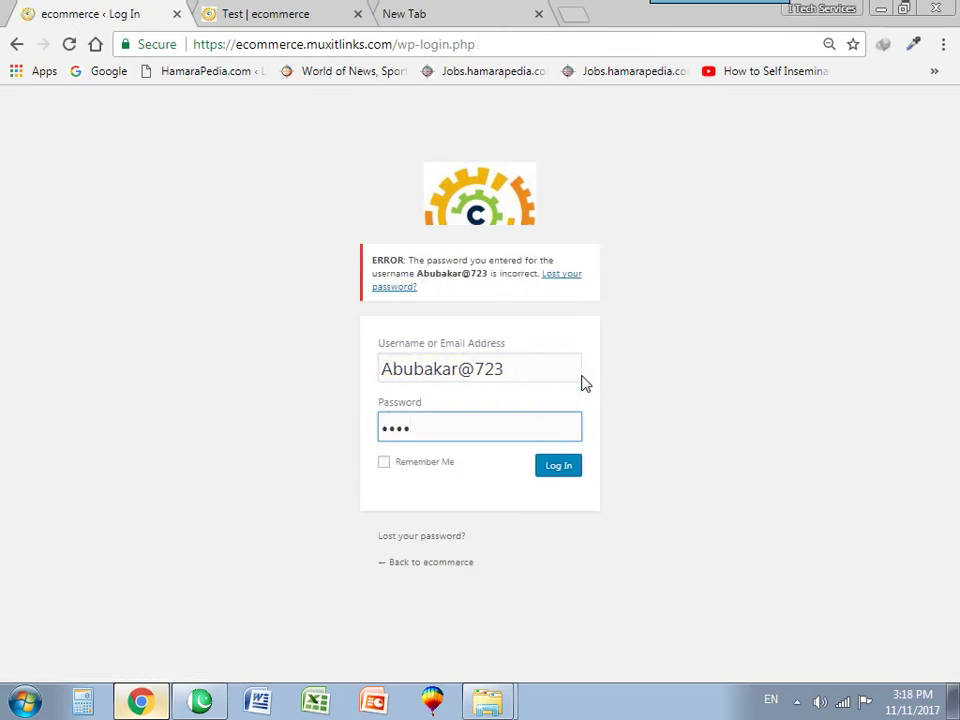
type("•••")
key("Return")
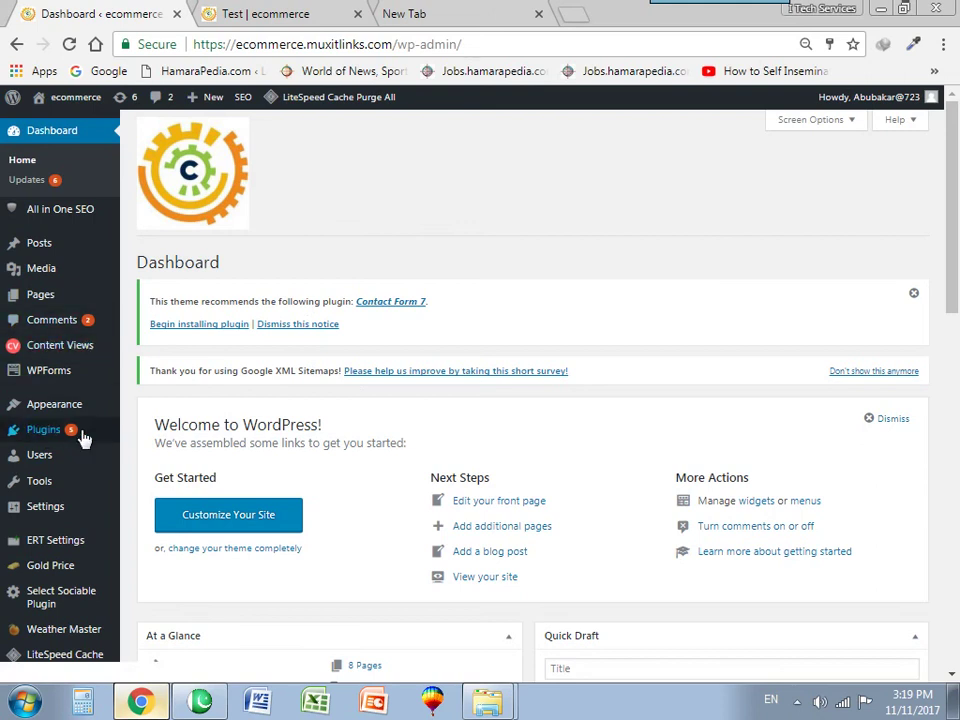
Step: Download an All content export as ecommerce.wordpress.2017-11-11.xml and show it in its folder
mouse_move(40, 472)
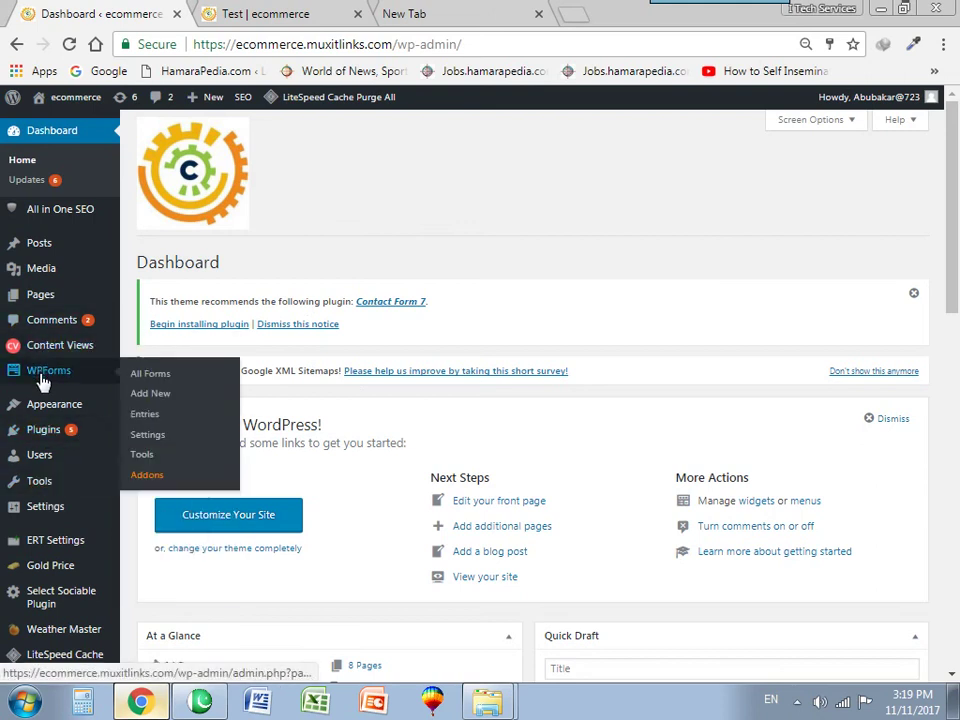
mouse_move(62, 506)
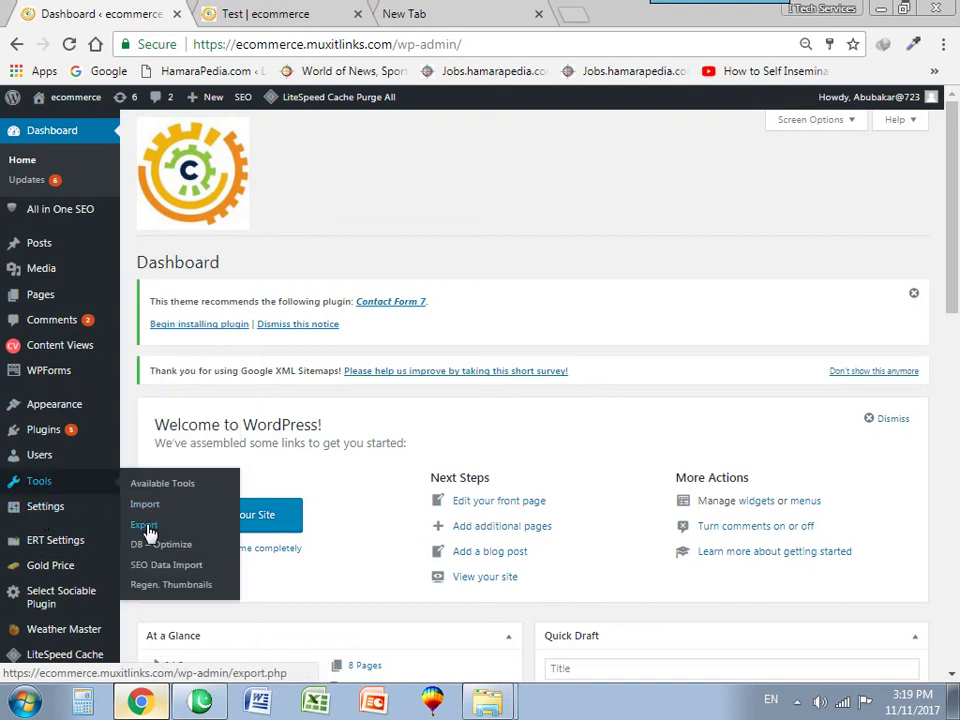
left_click(145, 526)
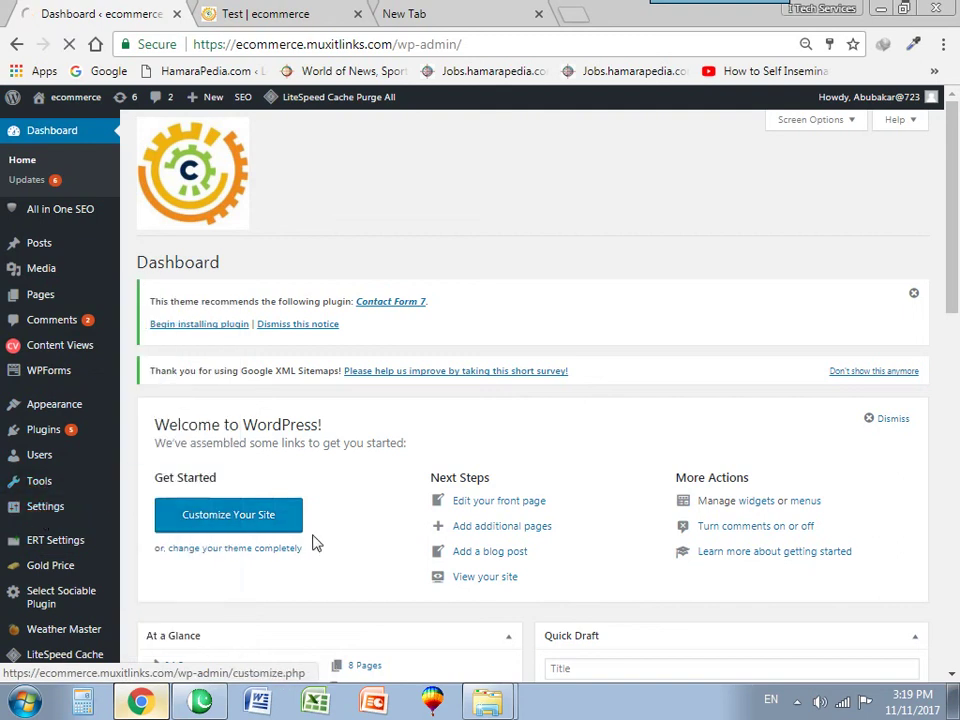
scroll(272, 521, "down", 2)
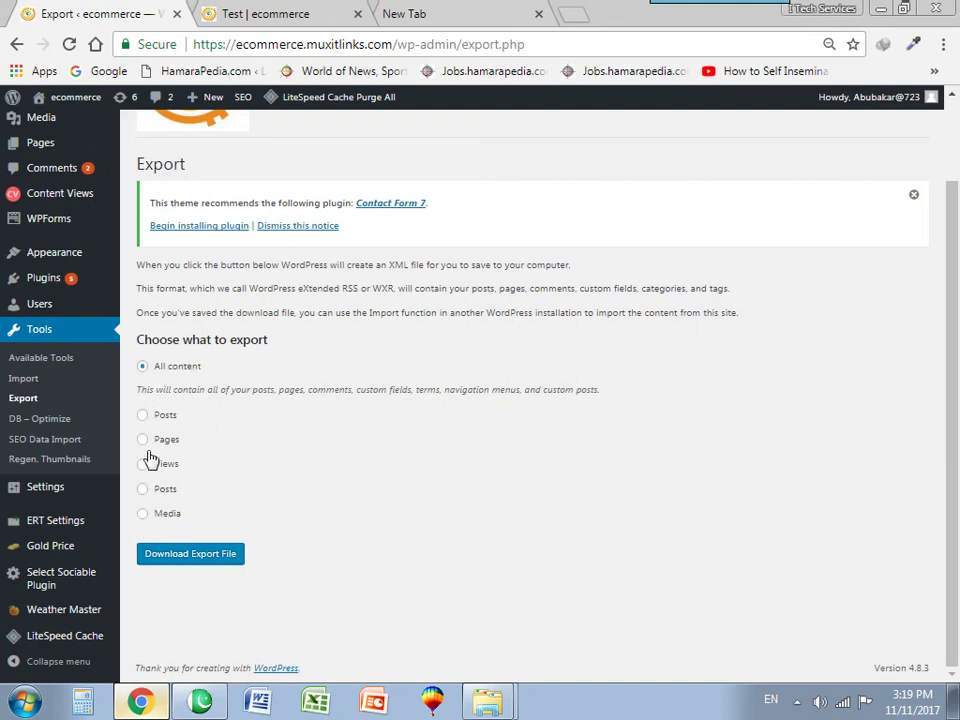
left_click(195, 557)
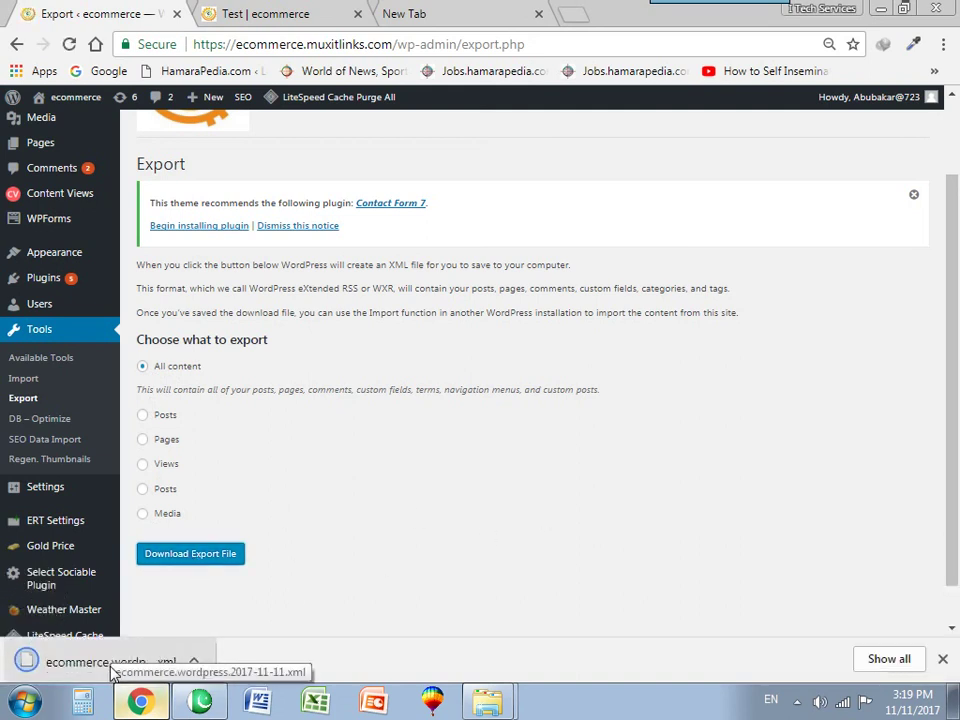
left_click(195, 668)
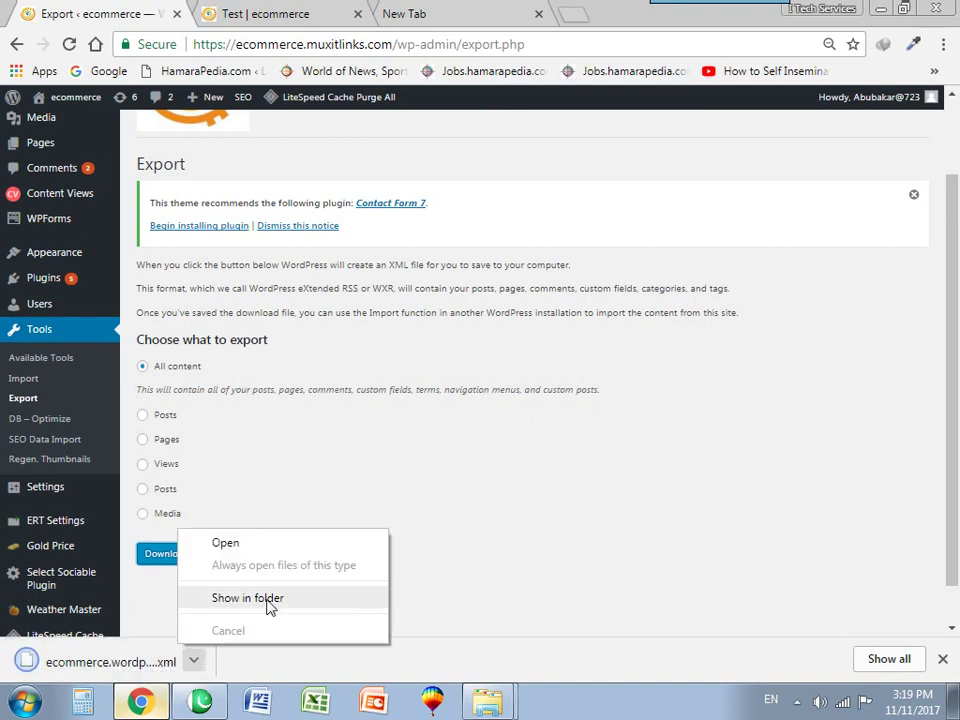
left_click(281, 611)
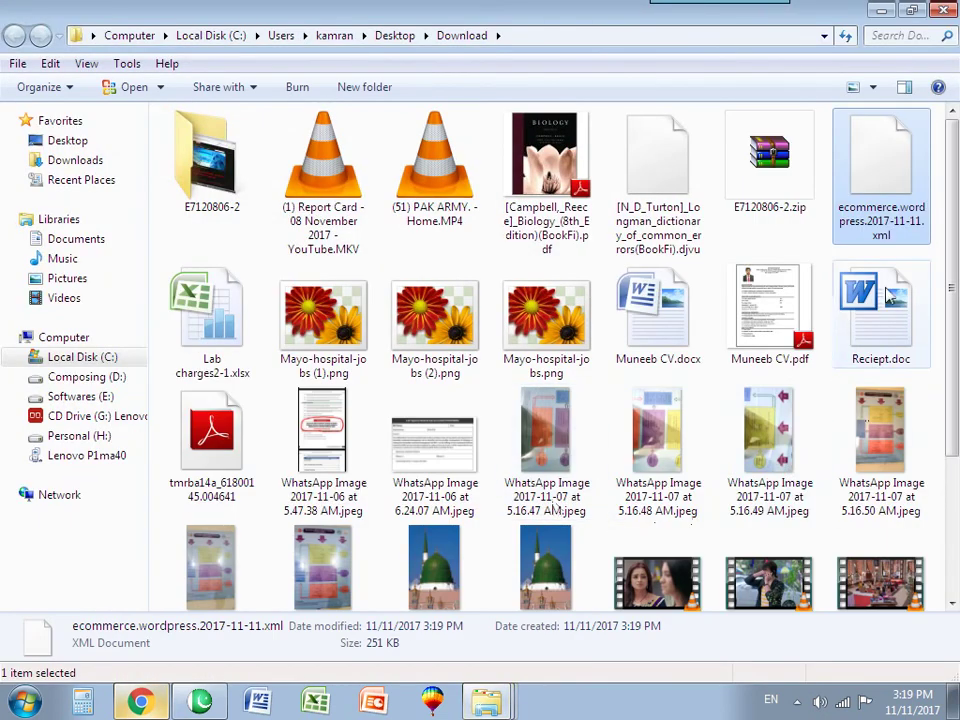
Step: Confirm ecommerce.wordpress.2017-11-11.xml is in the Download folder, then go back to Chrome's Export page
right_click(864, 158)
left_click(695, 28)
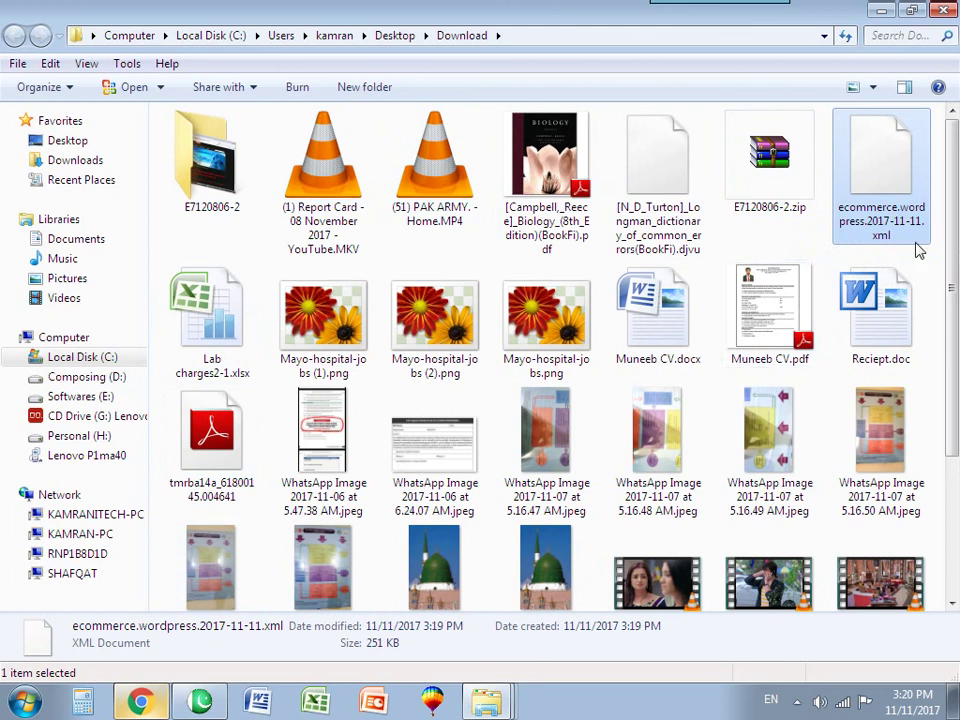
left_click(140, 702)
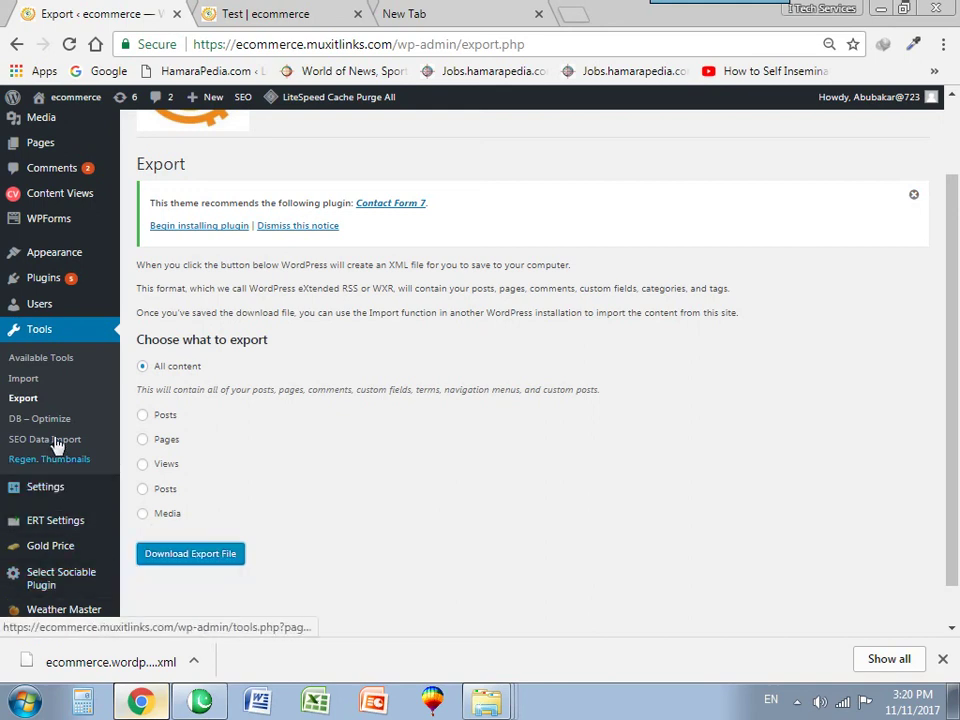
Step: Open the Tools Import page and scroll through its list of importers
left_click(22, 379)
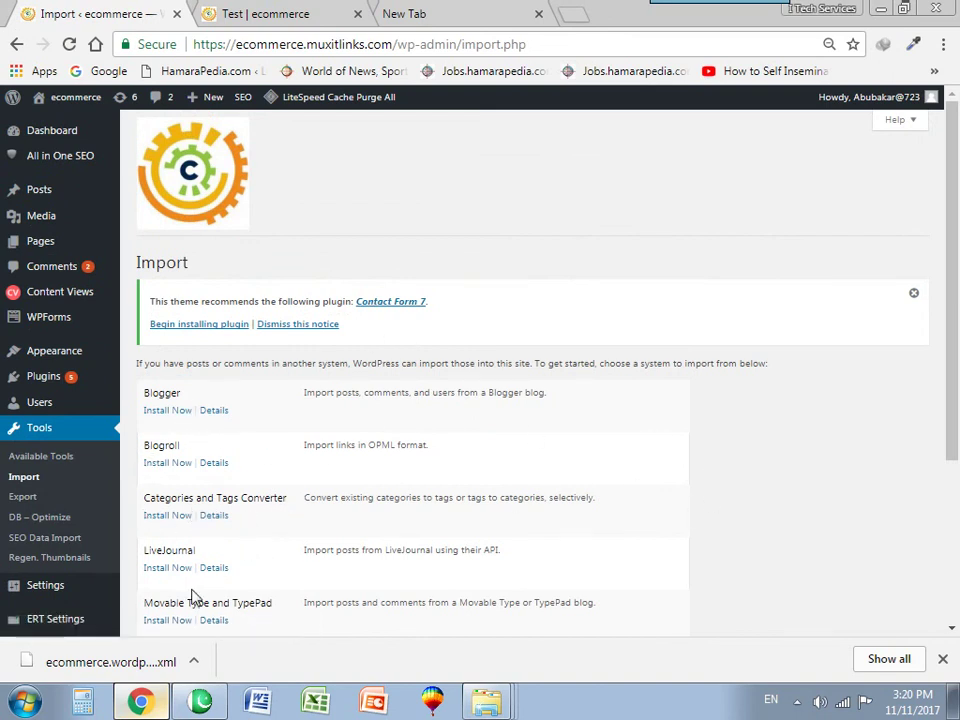
scroll(242, 544, "down", 3)
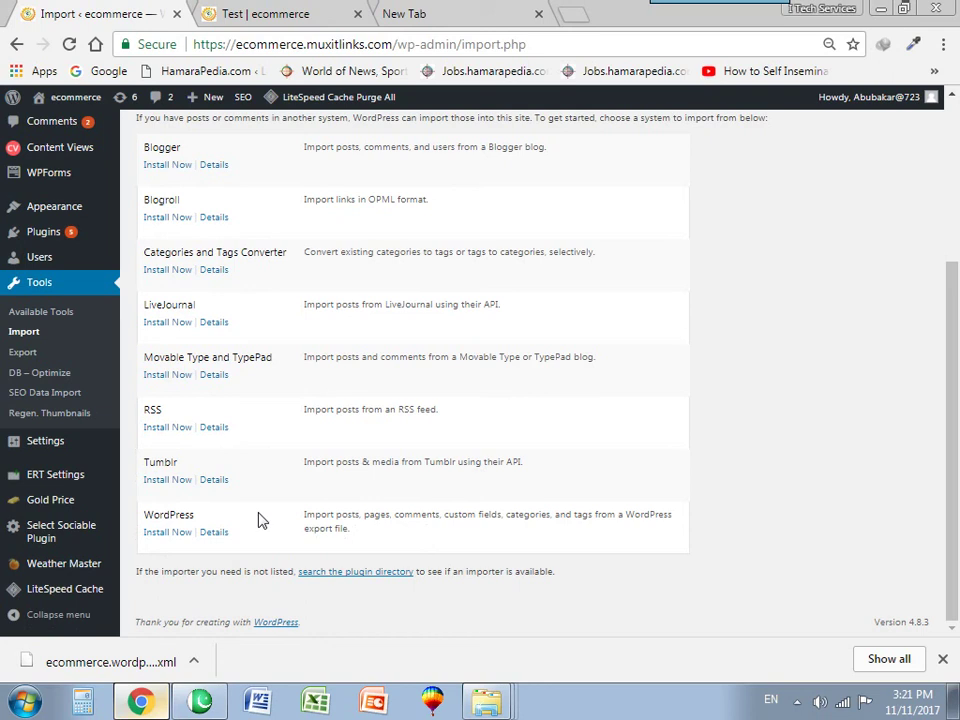
scroll(193, 514, "up", 3)
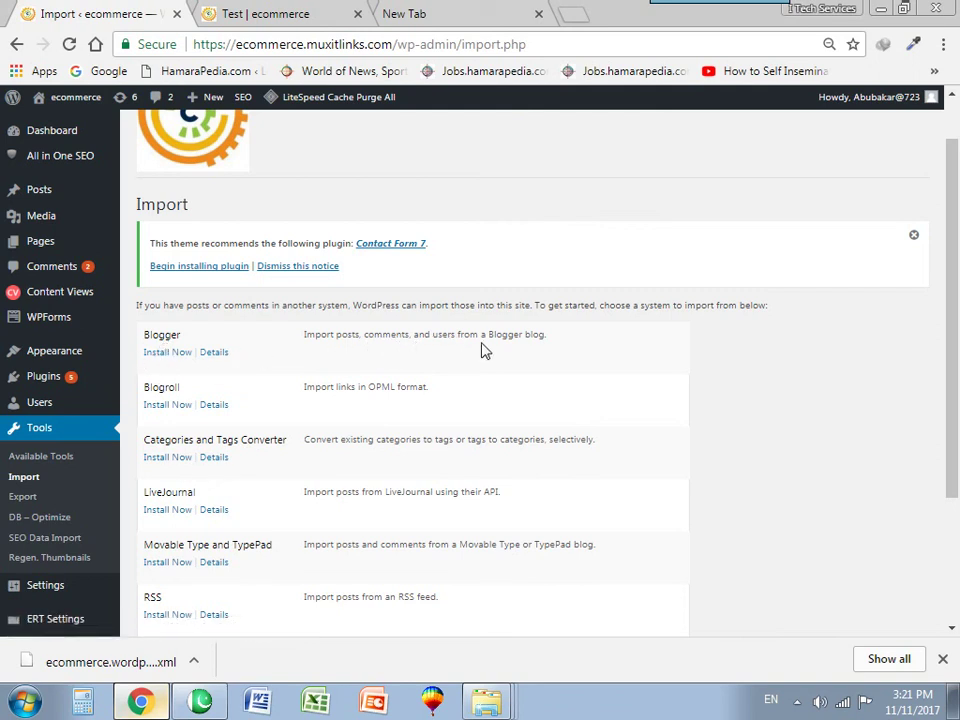
Step: Select the Blogroll and Categories and Tags Converter importer descriptions
right_click(497, 362)
left_click_drag(305, 387, 390, 425)
left_click_drag(304, 440, 645, 446)
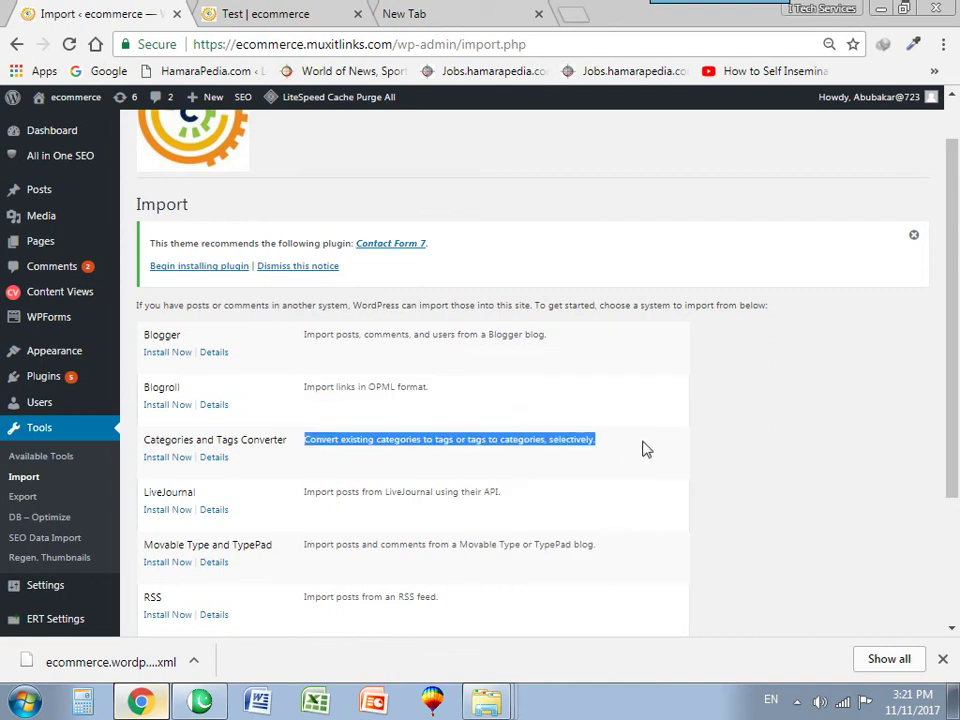
mouse_move(760, 10)
left_click(900, 28)
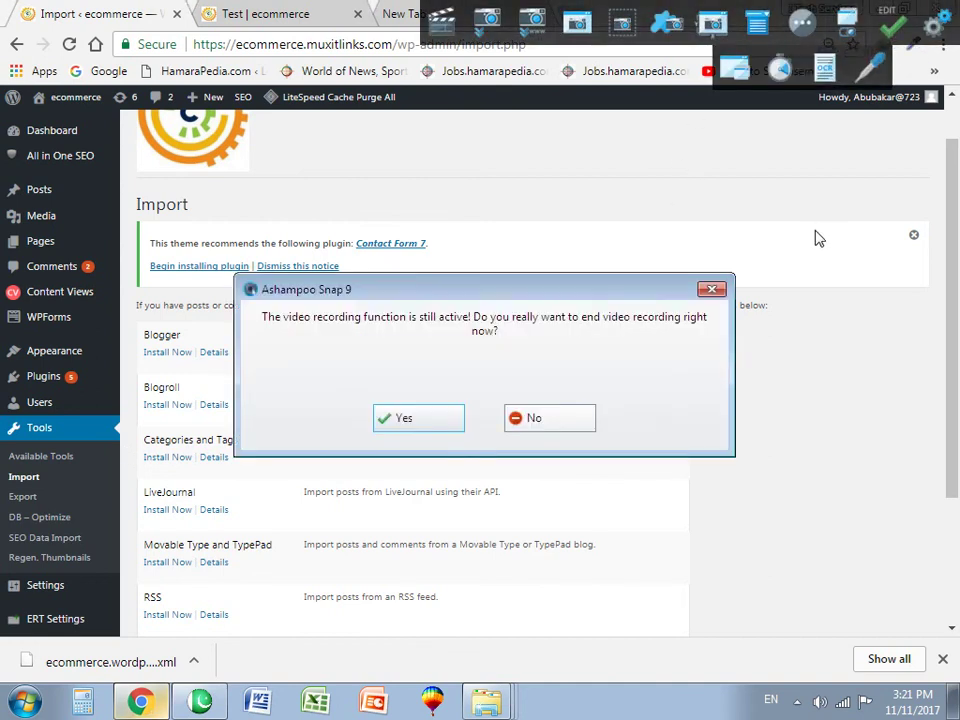